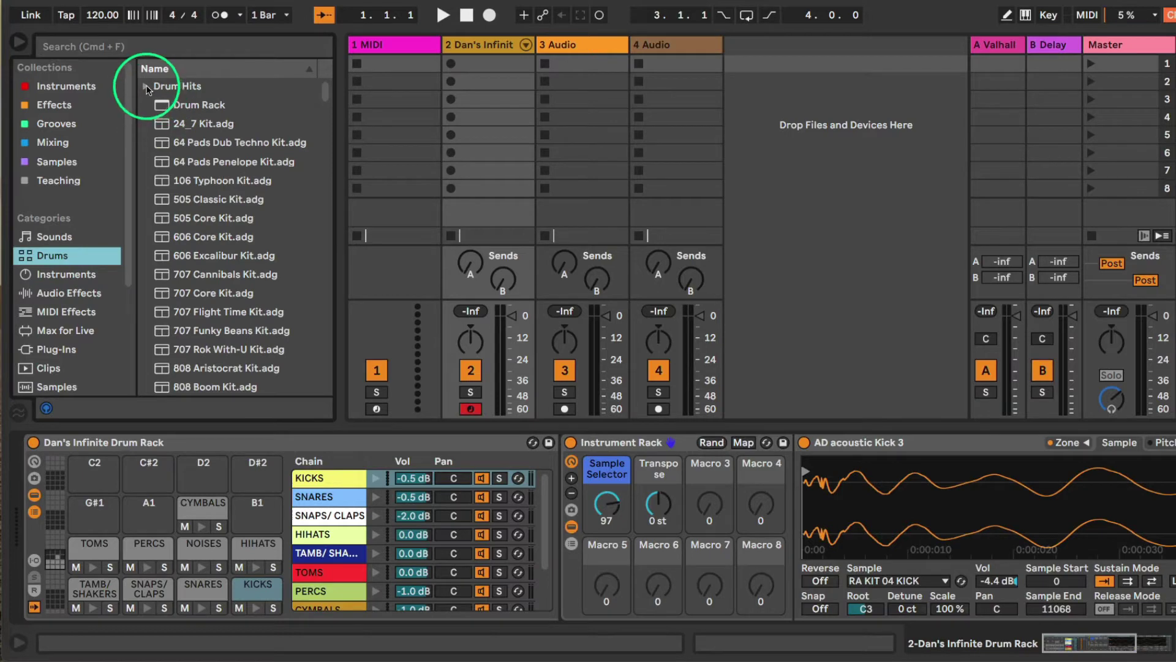
Open the Clap folder within Drum Hits and preview the Clap - Airy.wav sample
{"action": "left_click", "coordinate": [147, 87]}
{"action": "left_click", "coordinate": [158, 142]}
{"action": "left_click", "coordinate": [202, 161]}
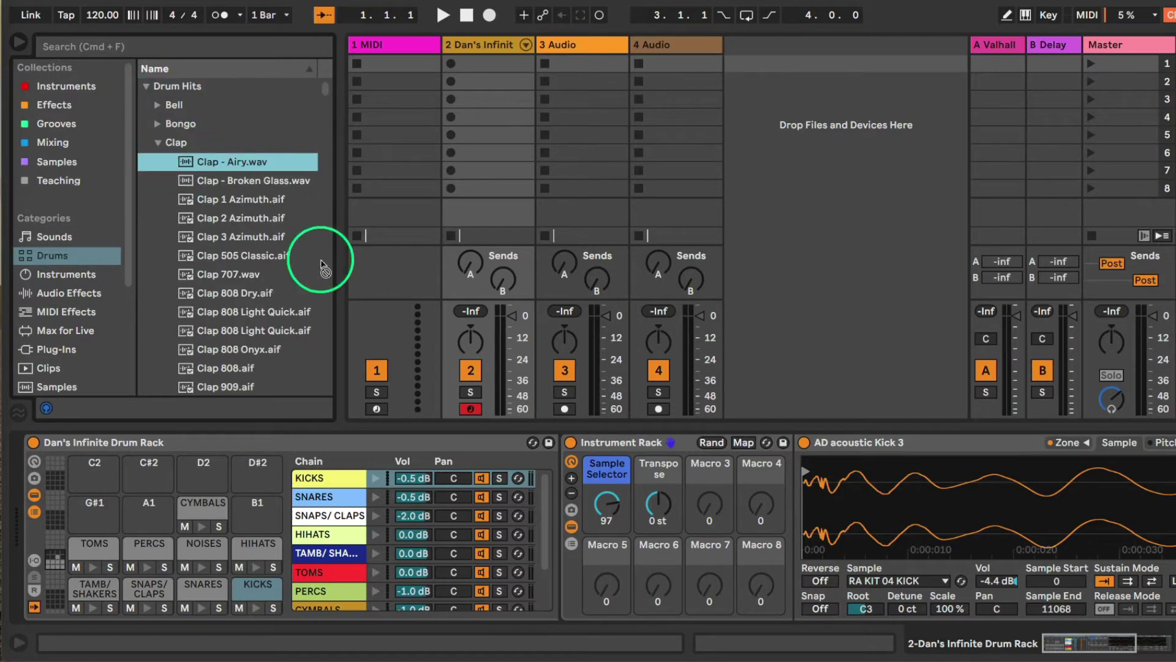
Load an empty Drum Rack from the Instruments category onto the 1 MIDI track
{"action": "left_click", "coordinate": [66, 274]}
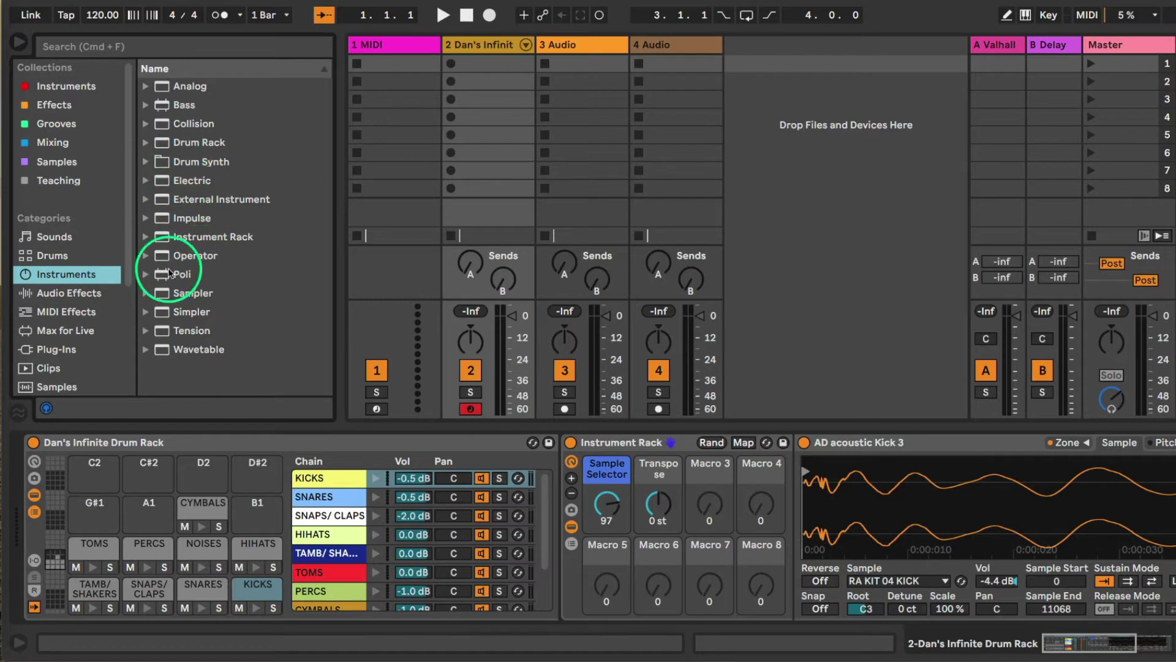
{"action": "left_click", "coordinate": [150, 146]}
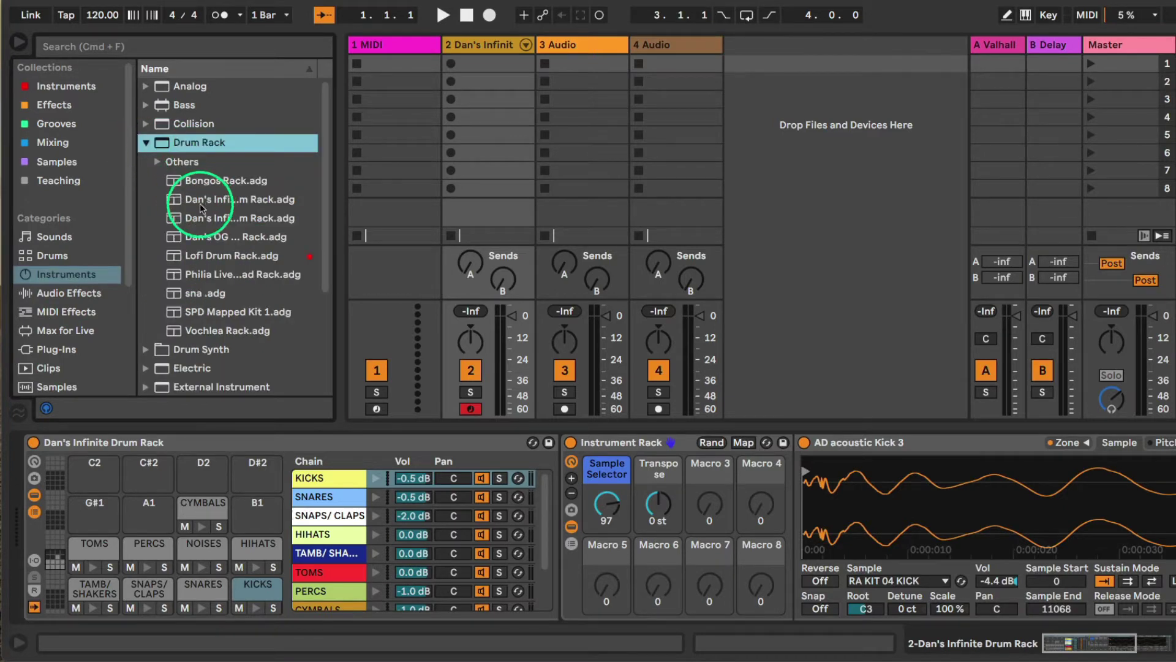
{"action": "left_click_drag", "start_coordinate": [694, 107], "coordinate": [368, 53]}
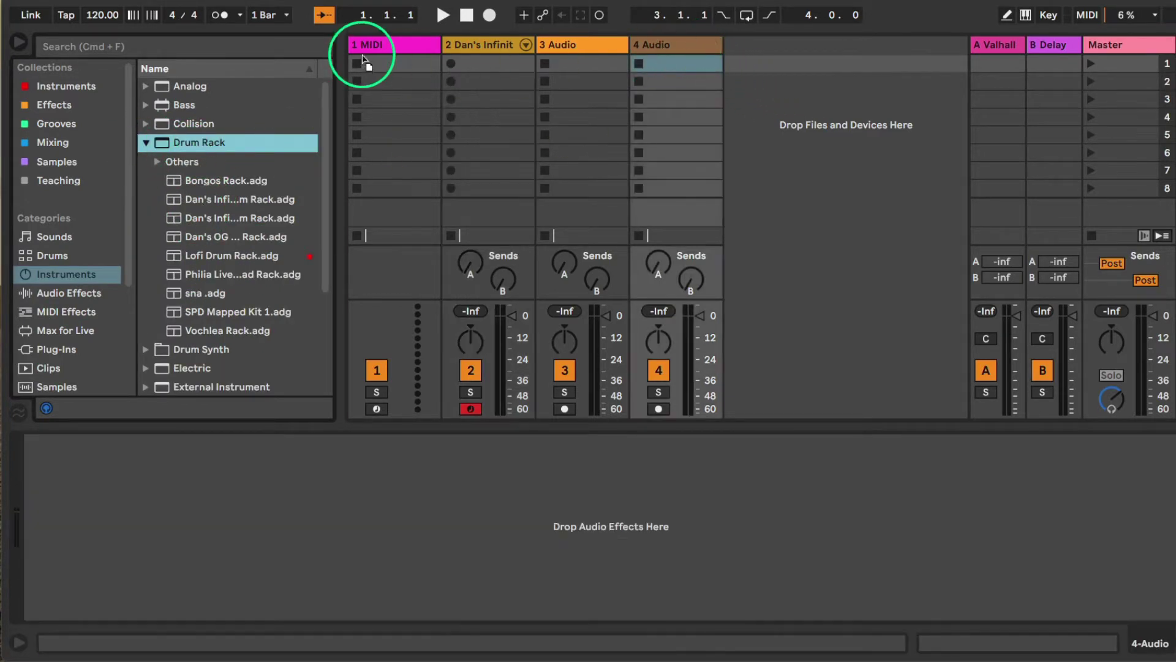
Place the Clap 808 Light Quick.aif sample on the F1 pad of the new Drum Rack
{"action": "left_click", "coordinate": [149, 548]}
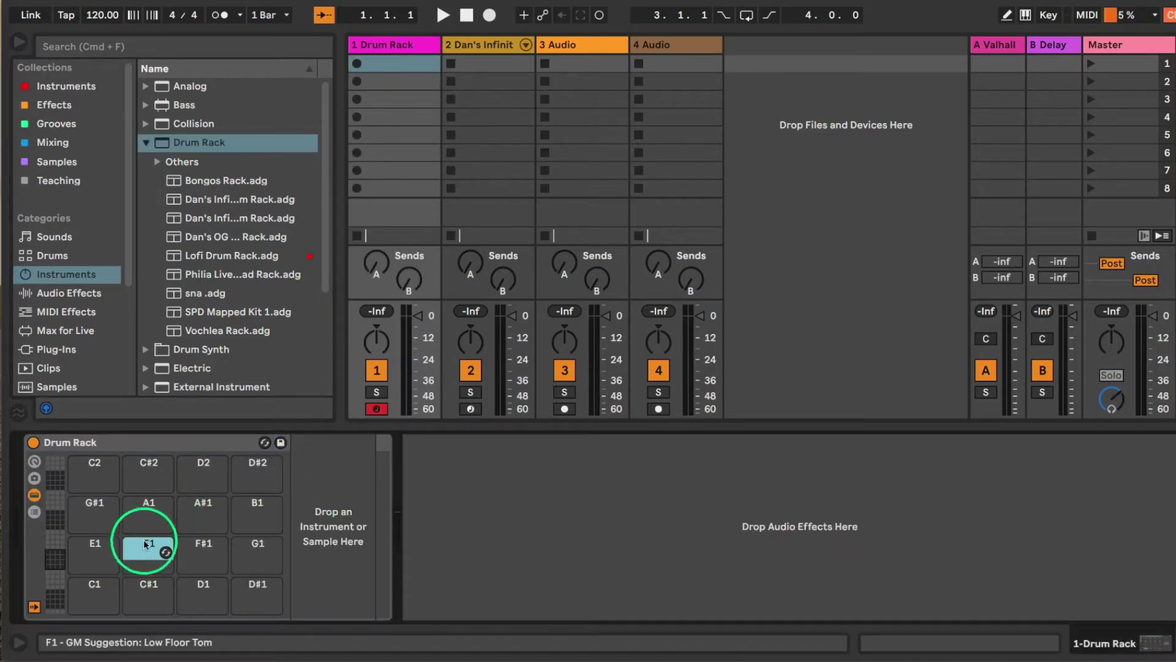
{"action": "left_click", "coordinate": [154, 145]}
{"action": "left_click", "coordinate": [67, 257]}
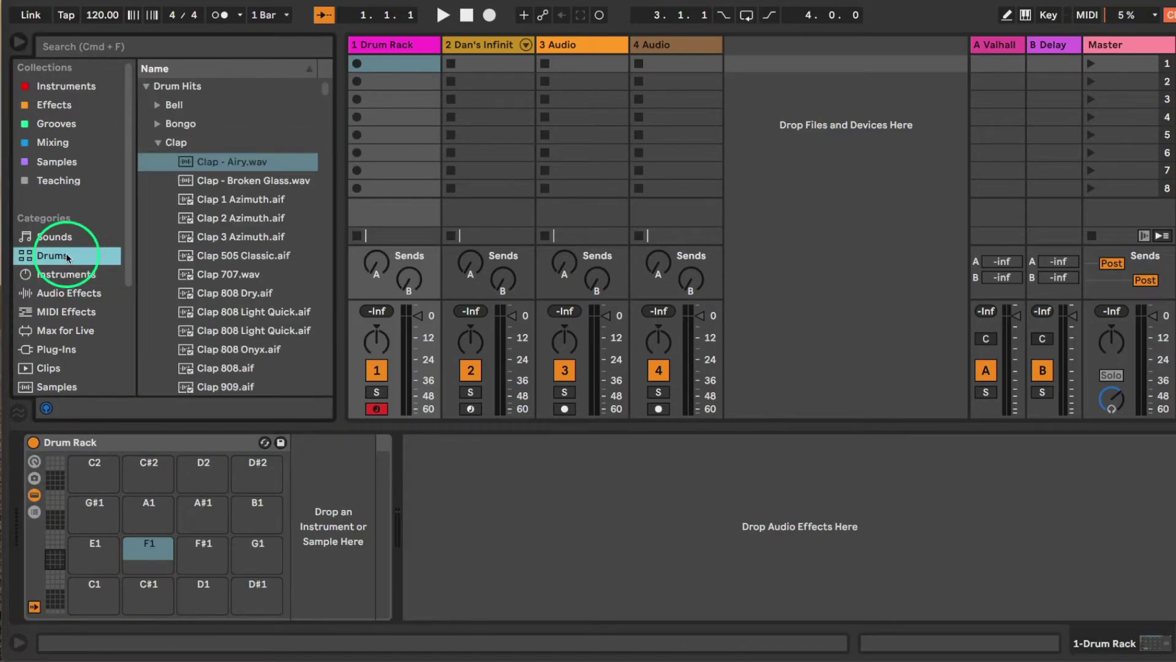
{"action": "left_click", "coordinate": [202, 237]}
{"action": "left_click_drag", "start_coordinate": [248, 311], "coordinate": [141, 554]}
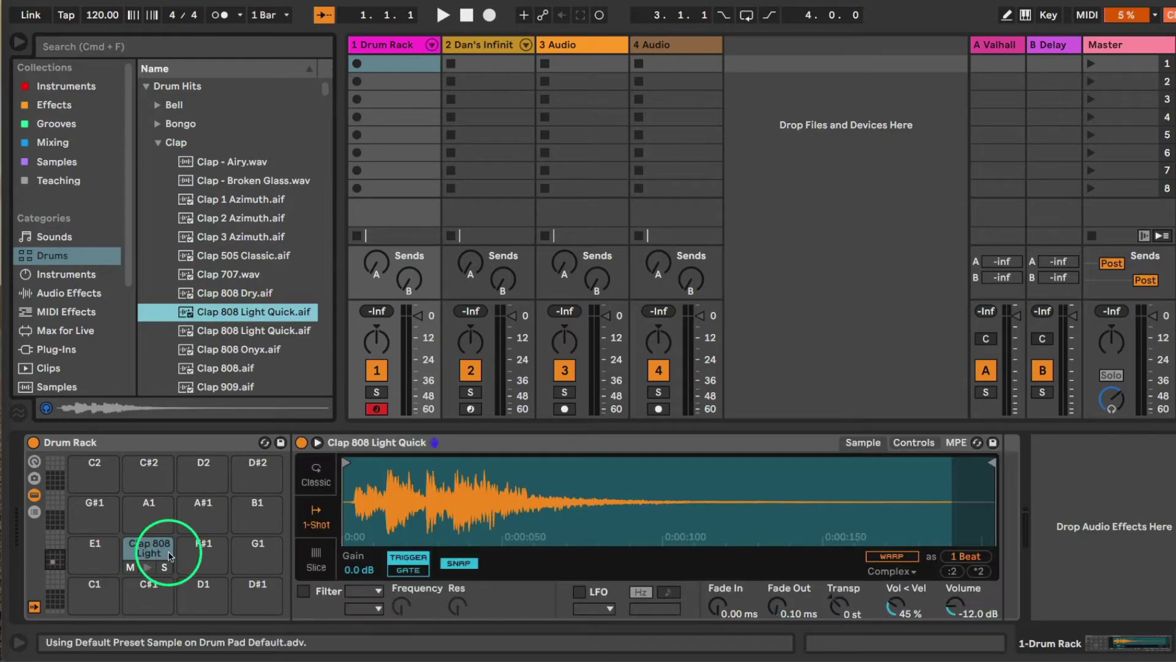
Show the devices of track 2 and examine the Cymbals, Noises, Percs and Toms pads of its Infinite Drum Rack
{"action": "left_click", "coordinate": [490, 38]}
{"action": "left_click", "coordinate": [289, 465]}
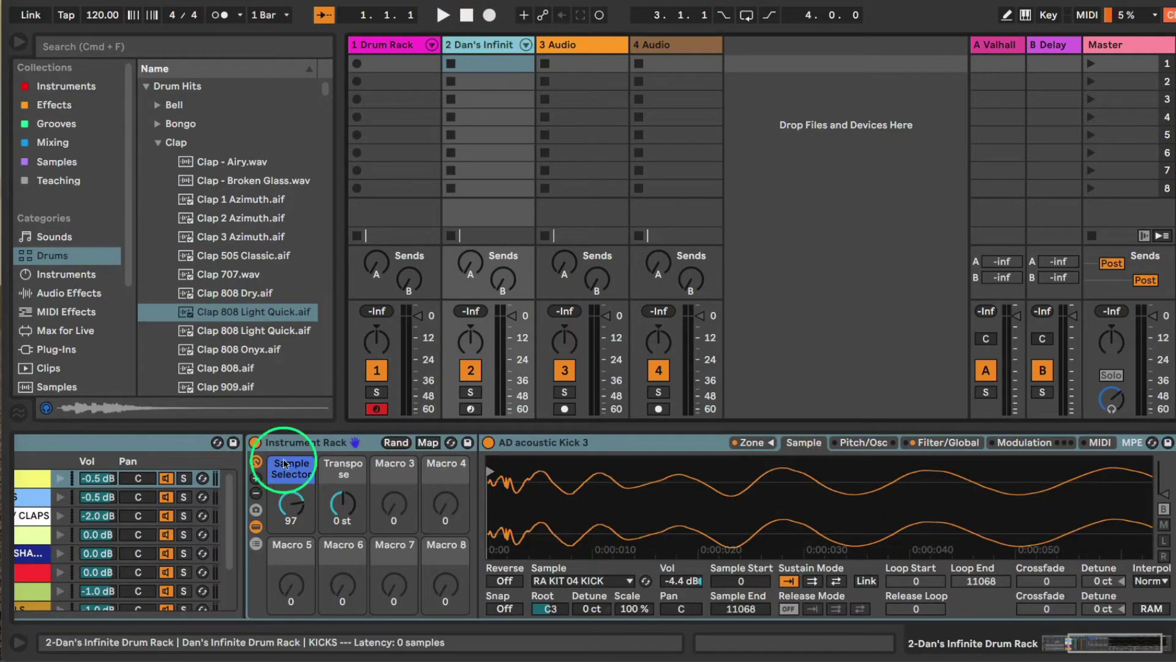
{"action": "left_click", "coordinate": [283, 455]}
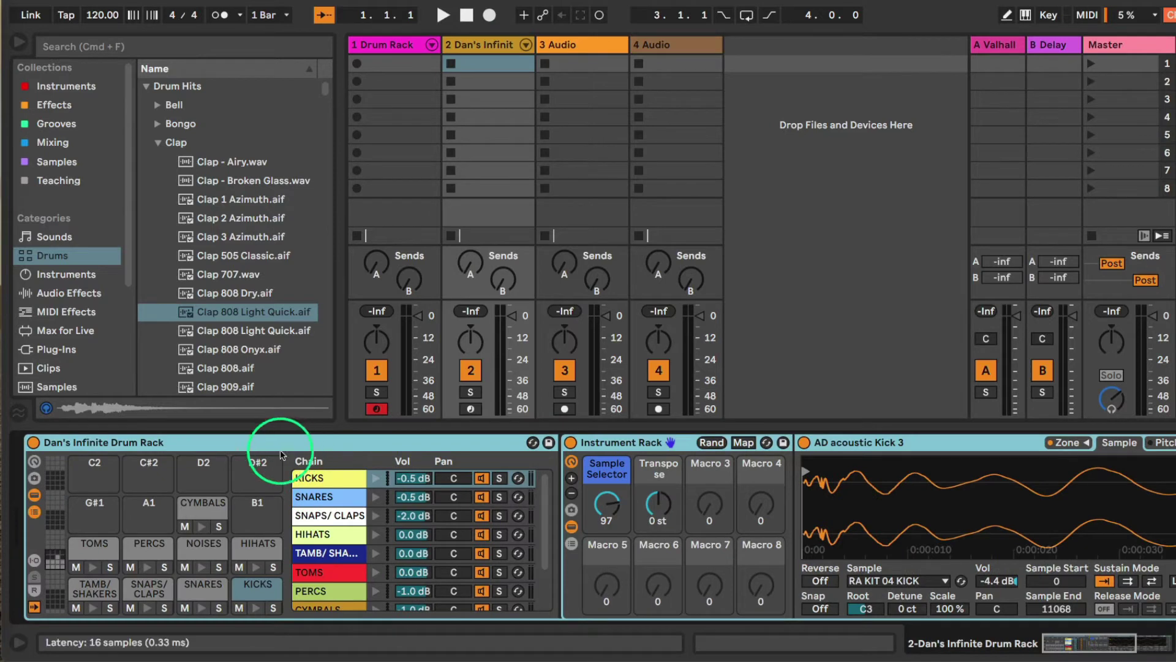
{"action": "left_click", "coordinate": [199, 508]}
{"action": "left_click", "coordinate": [197, 543]}
{"action": "left_click", "coordinate": [151, 561]}
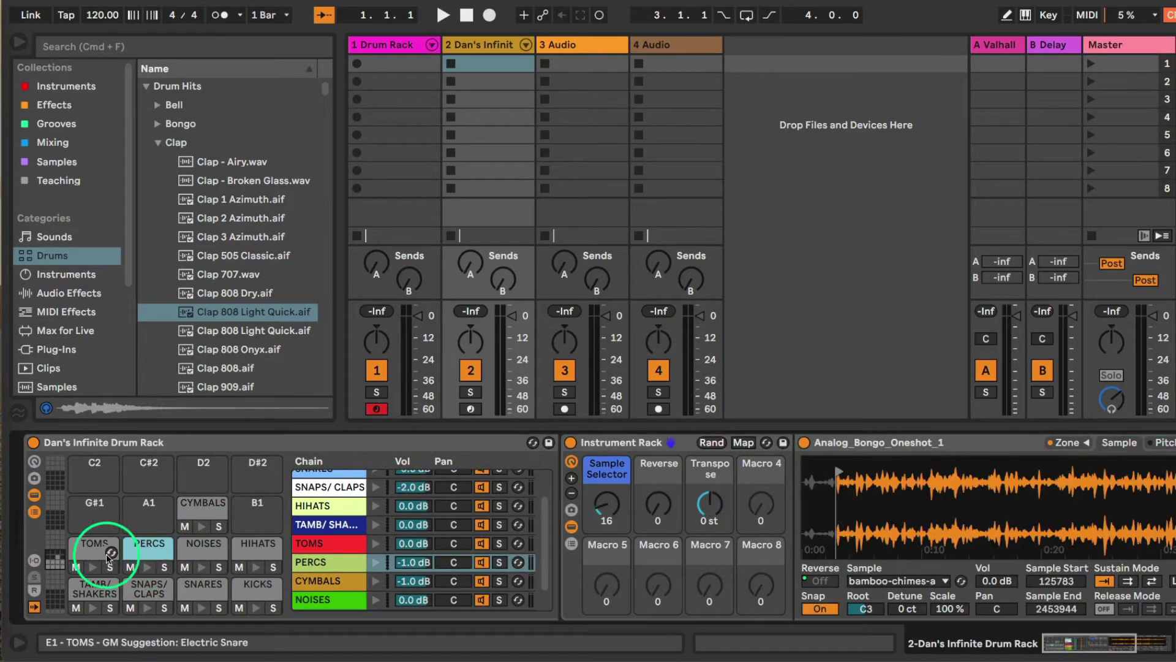
{"action": "left_click", "coordinate": [104, 555]}
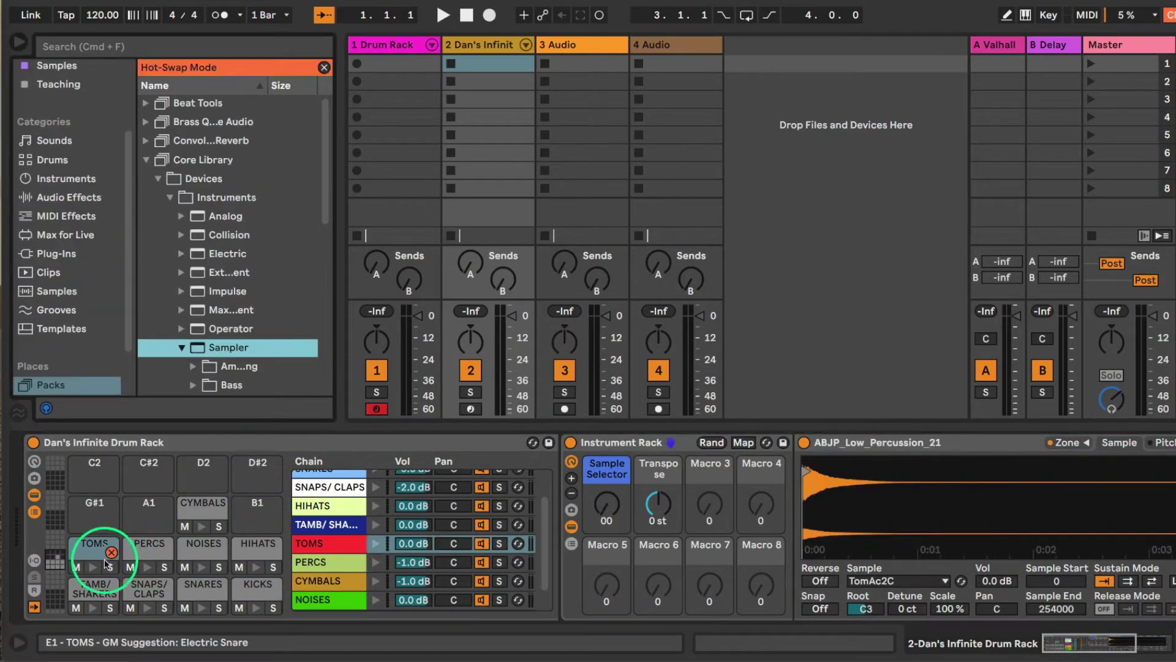
Look through the Infinite Drum Rack's chain list and view the Kicks and Snares chains
{"action": "left_click", "coordinate": [255, 590]}
{"action": "left_click", "coordinate": [319, 497]}
{"action": "scroll", "coordinate": [322, 493], "scroll_direction": "down", "scroll_amount": 3}
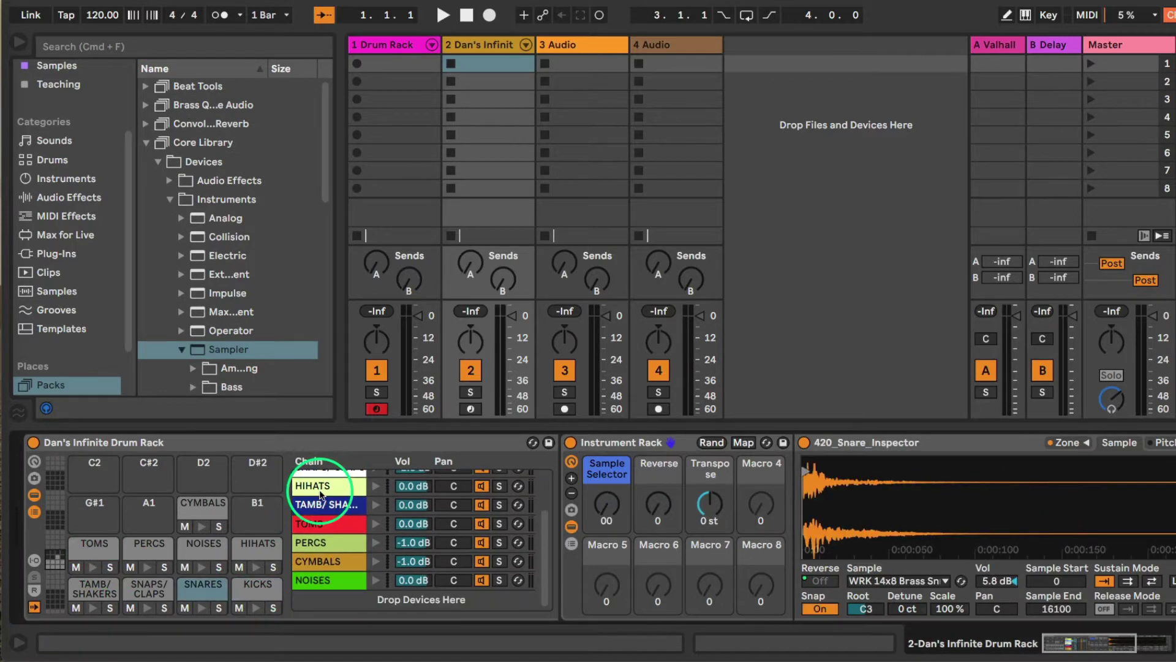
{"action": "scroll", "coordinate": [325, 487], "scroll_direction": "up", "scroll_amount": 3}
{"action": "left_click", "coordinate": [328, 478]}
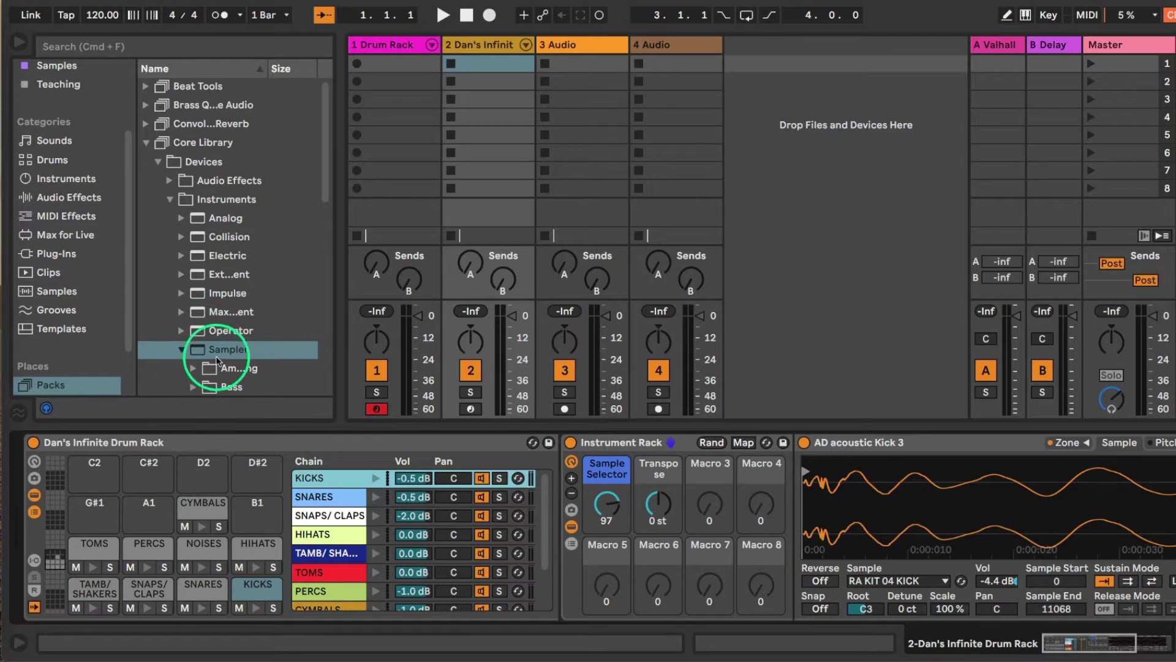
Check the empty C#2 and D#2 pads, and audition the Noises and Kicks pads
{"action": "left_click", "coordinate": [148, 468]}
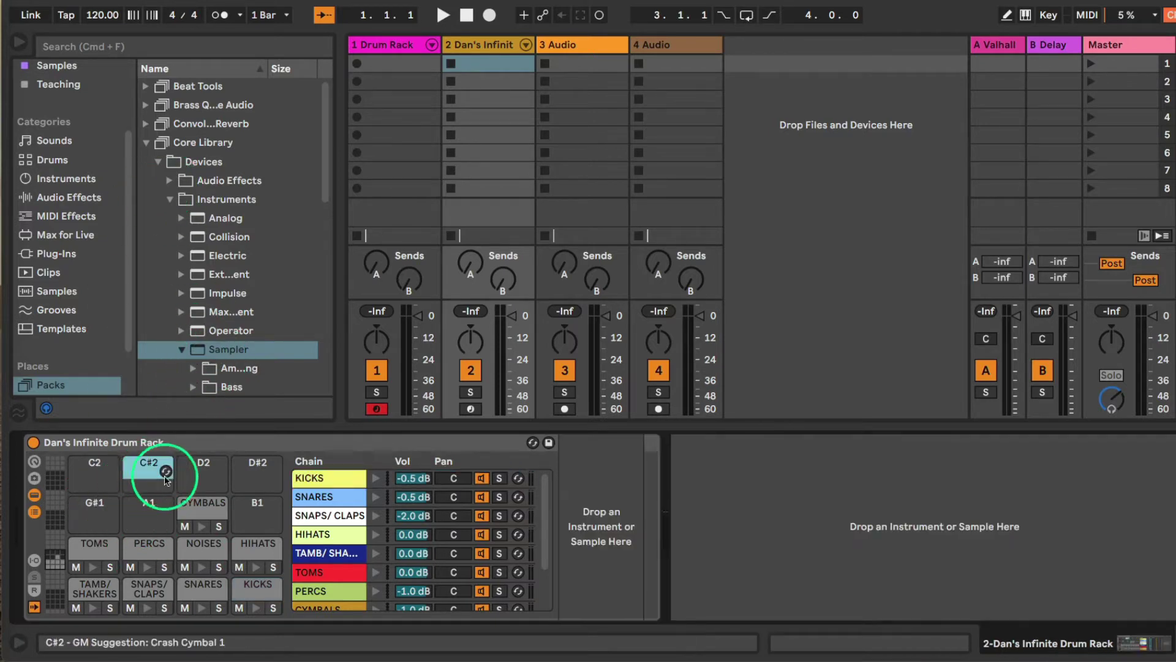
{"action": "left_click", "coordinate": [245, 475]}
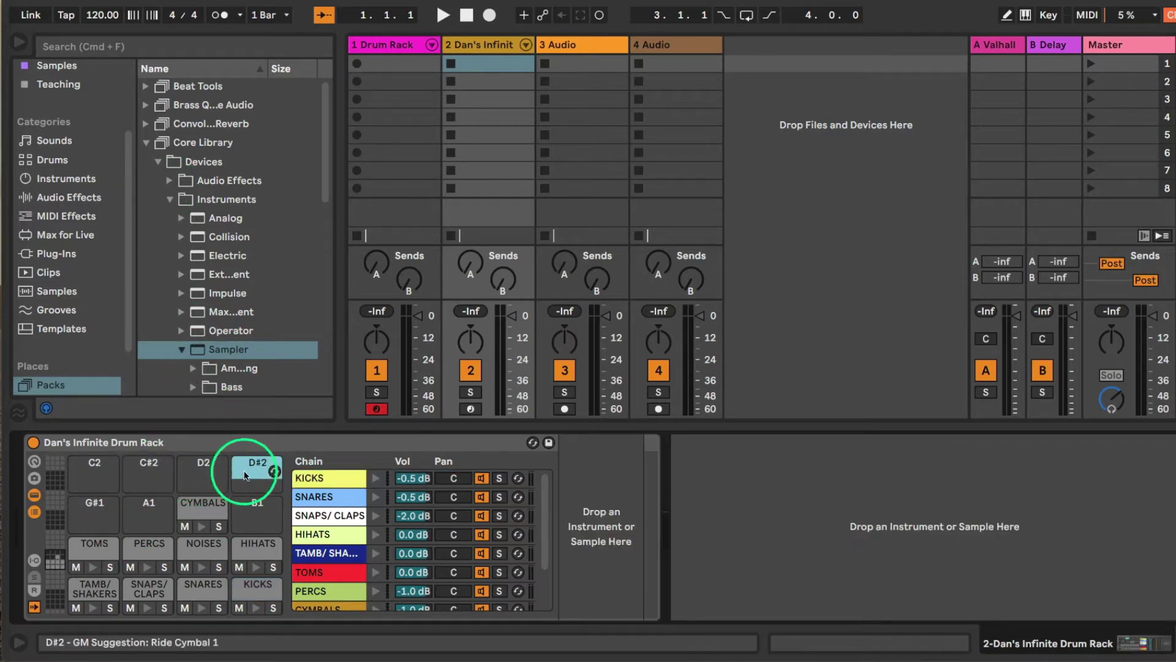
{"action": "left_click", "coordinate": [201, 554]}
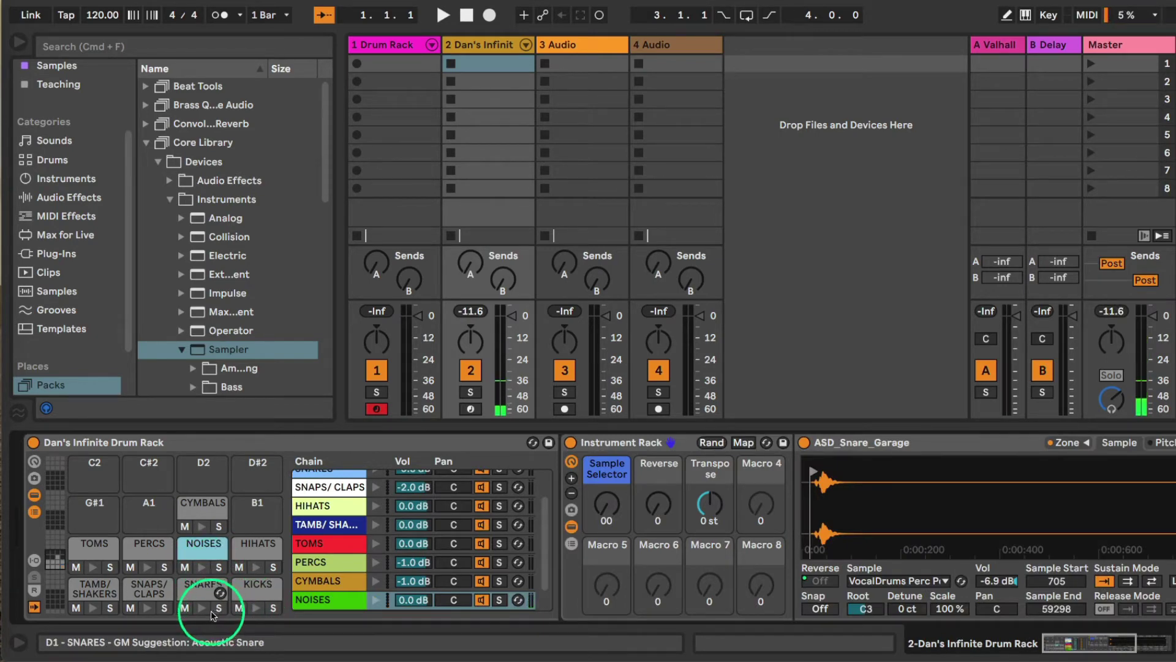
{"action": "left_click", "coordinate": [253, 608]}
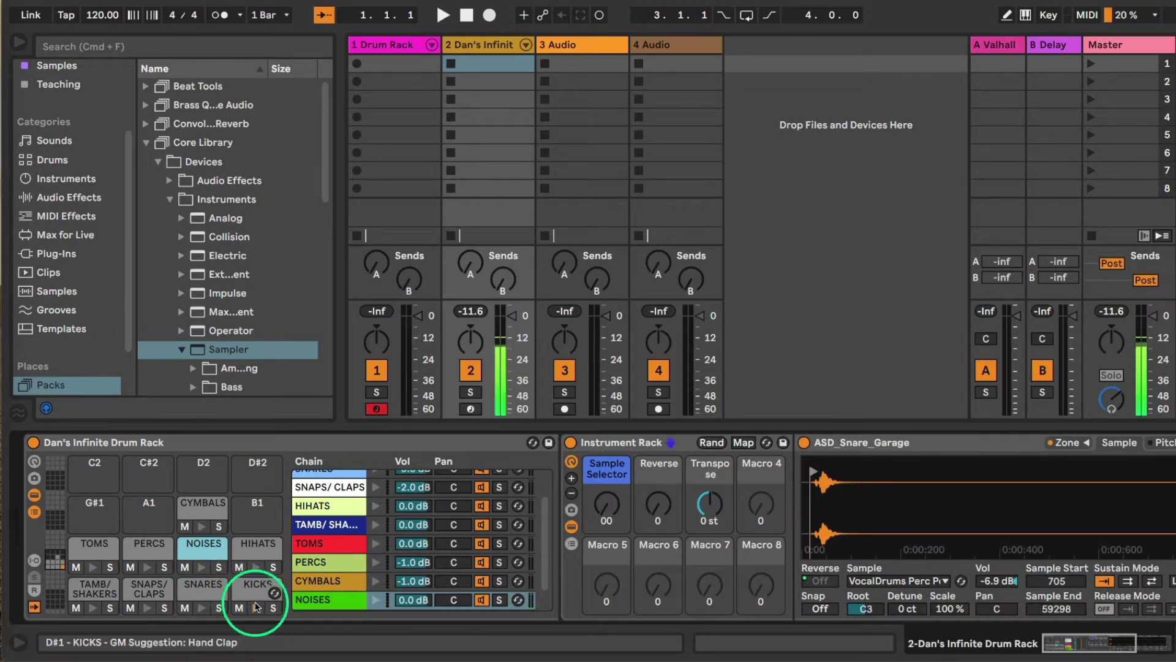
Create an empty MIDI clip in the first slot of track 2 and enlarge its note editor
{"action": "double_click", "coordinate": [473, 69]}
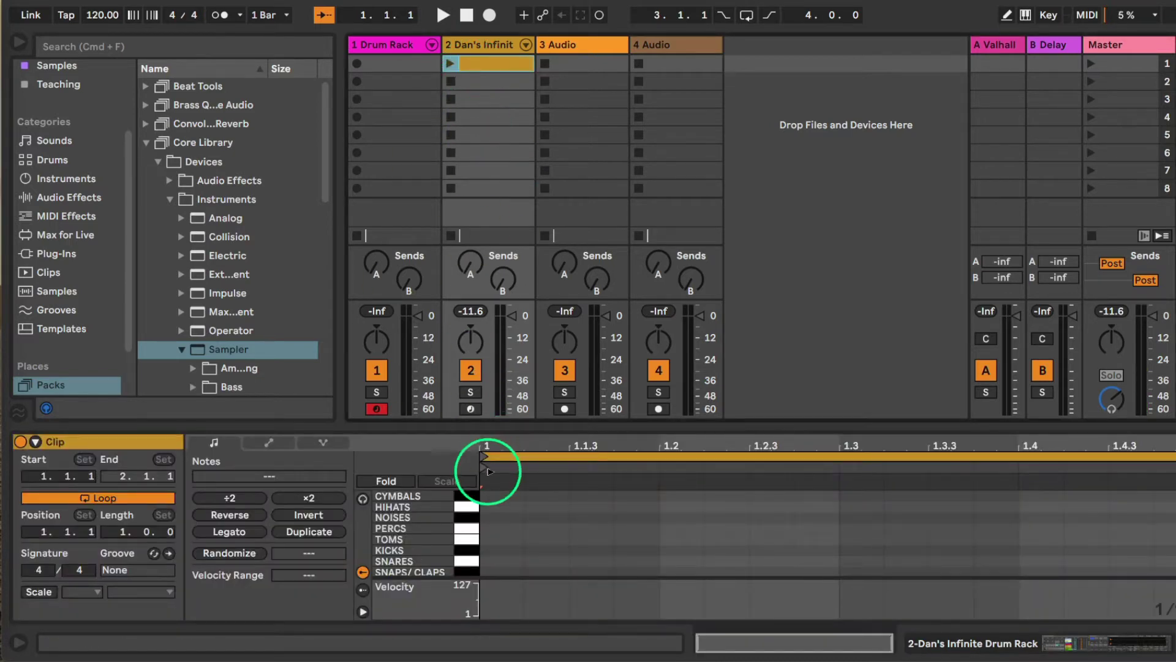
{"action": "left_click_drag", "start_coordinate": [518, 422], "coordinate": [520, 341]}
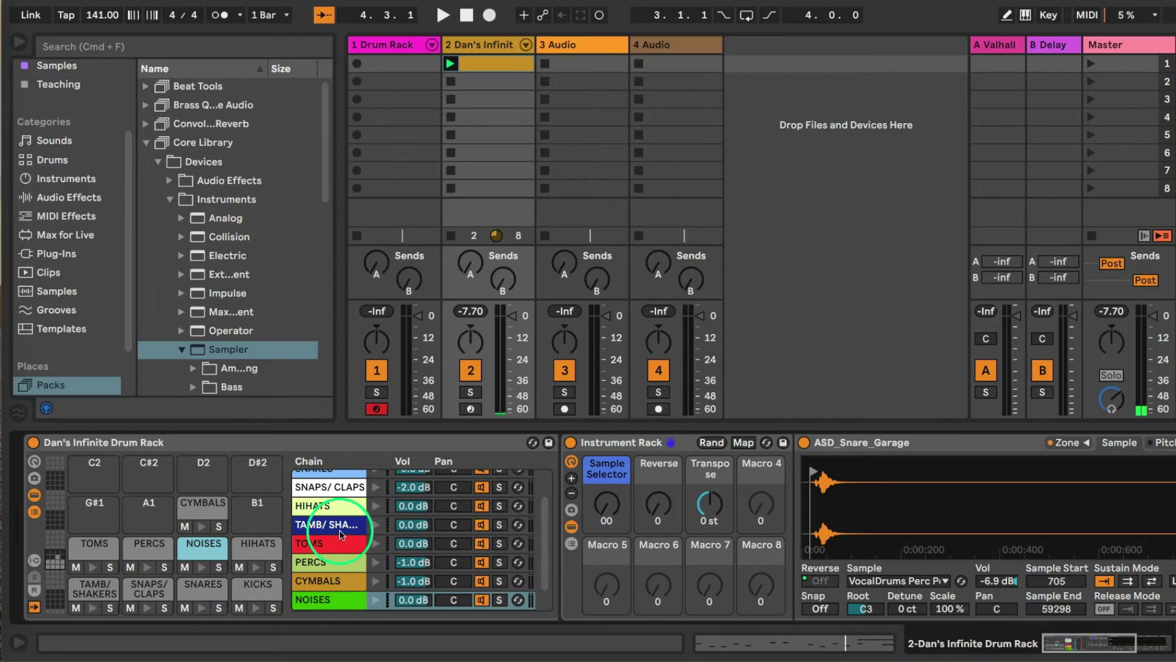
Review the samplers behind the drum rack's chains, including Noises, Cymbals, Snares and Kicks, ending on Snaps/Claps
{"action": "scroll", "coordinate": [341, 535], "scroll_direction": "up", "scroll_amount": 3}
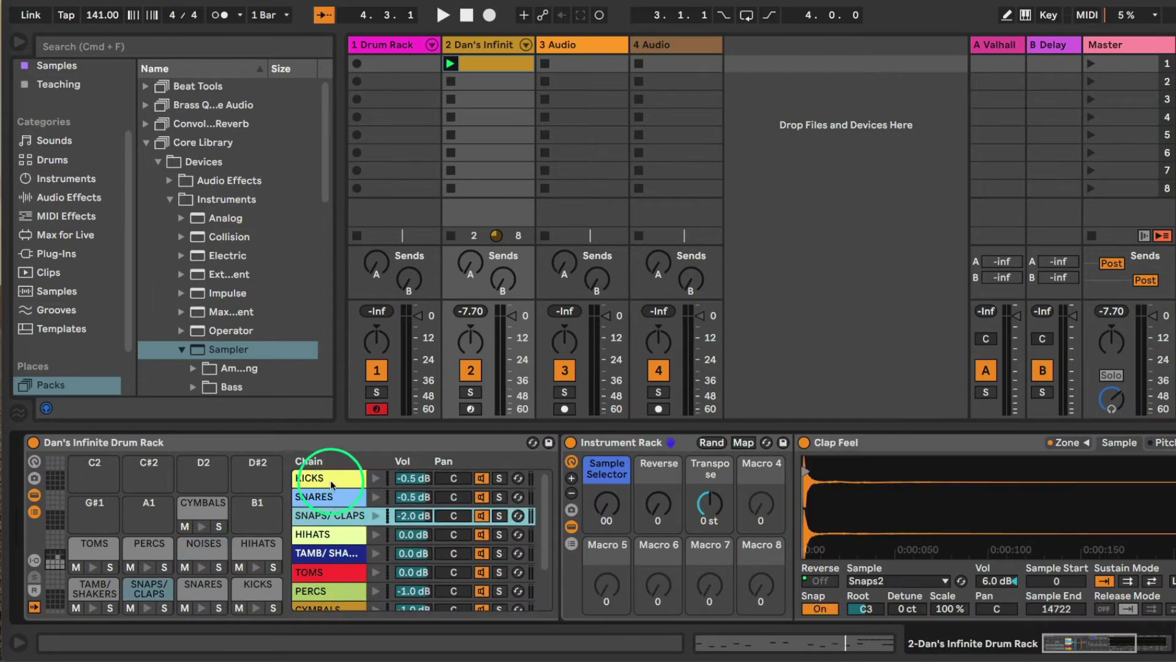
{"action": "left_click", "coordinate": [335, 558]}
{"action": "scroll", "coordinate": [334, 560], "scroll_direction": "down", "scroll_amount": 3}
{"action": "left_click", "coordinate": [332, 581]}
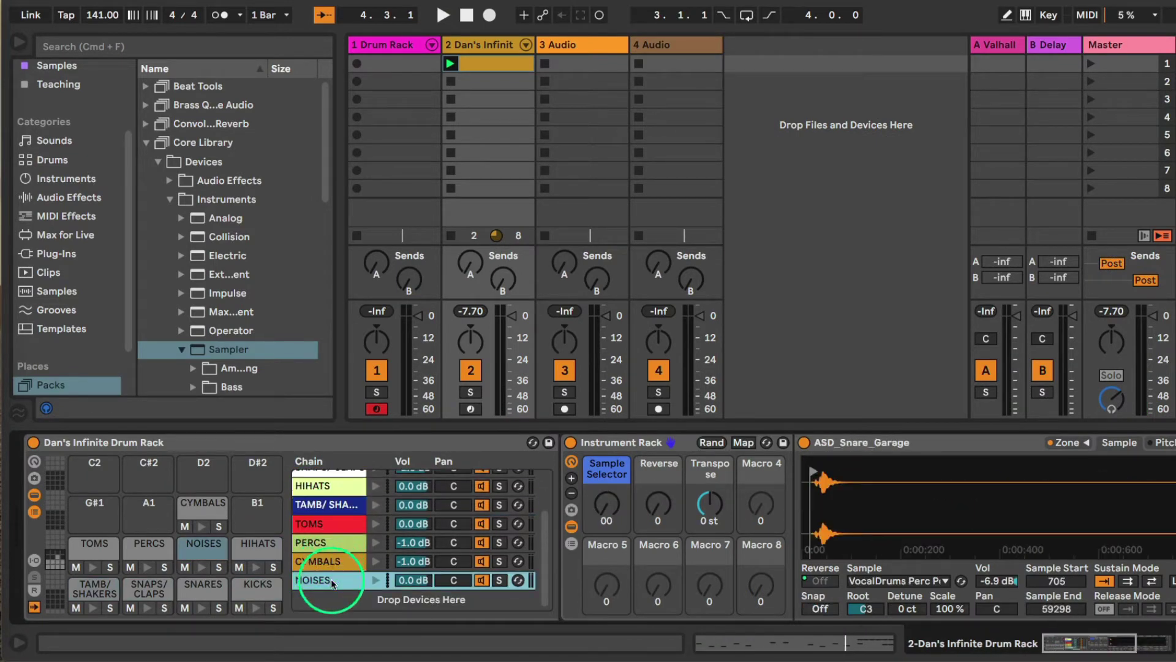
{"action": "left_click", "coordinate": [331, 560]}
{"action": "scroll", "coordinate": [324, 533], "scroll_direction": "up", "scroll_amount": 3}
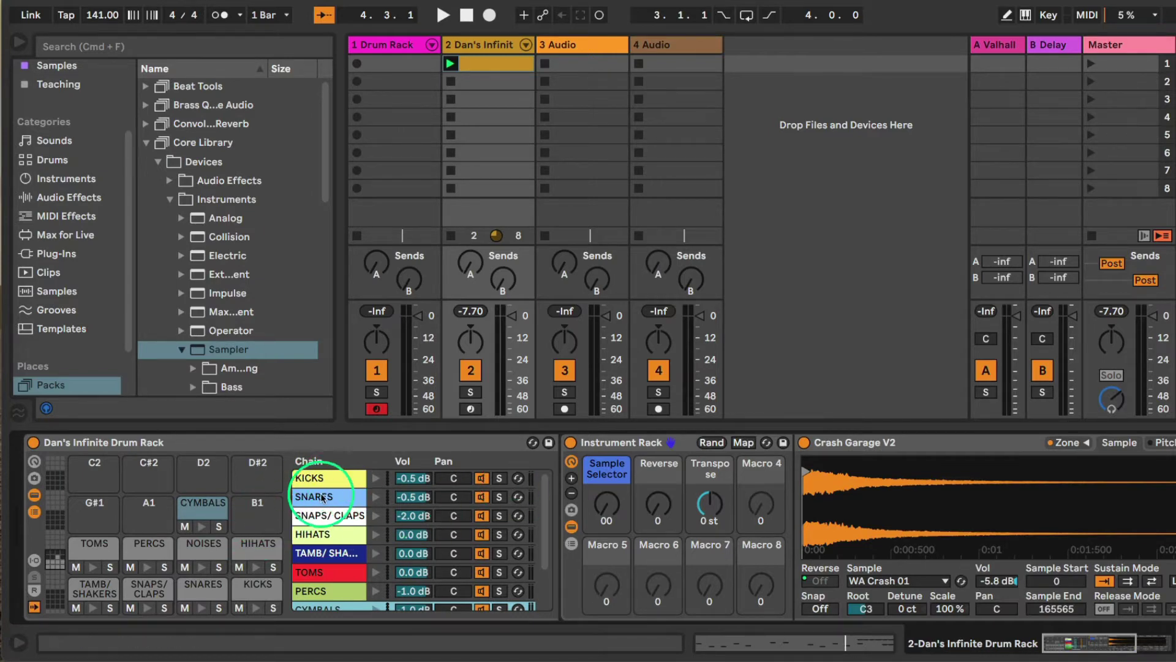
{"action": "left_click", "coordinate": [322, 496]}
{"action": "left_click", "coordinate": [313, 478]}
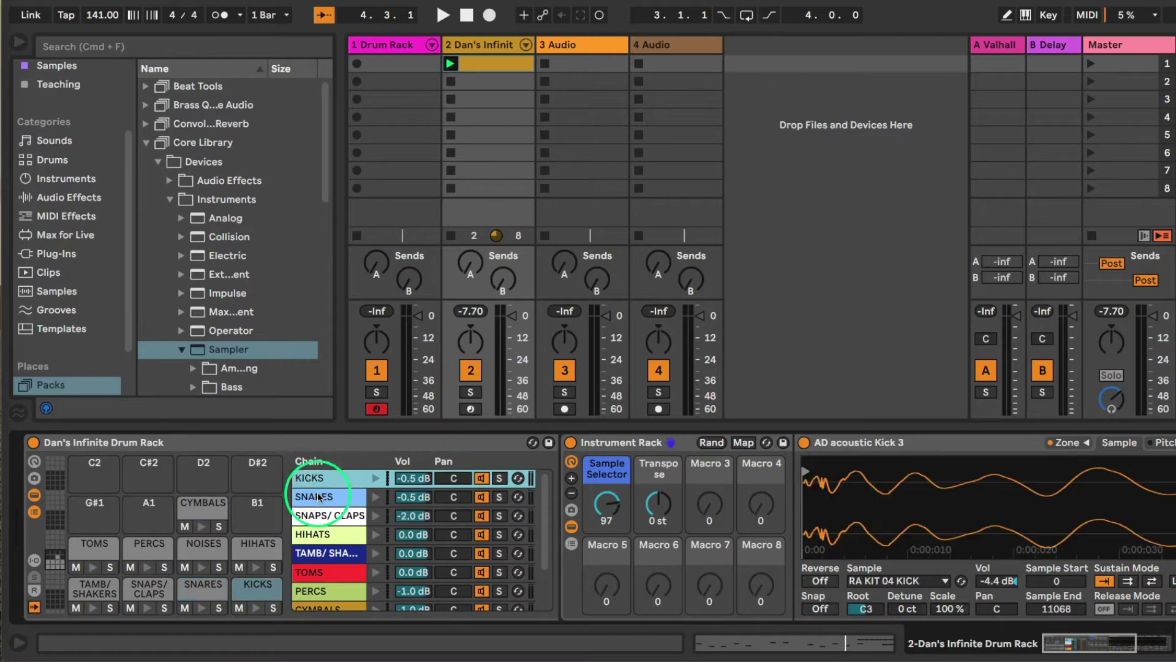
{"action": "left_click", "coordinate": [330, 534]}
{"action": "left_click", "coordinate": [326, 522]}
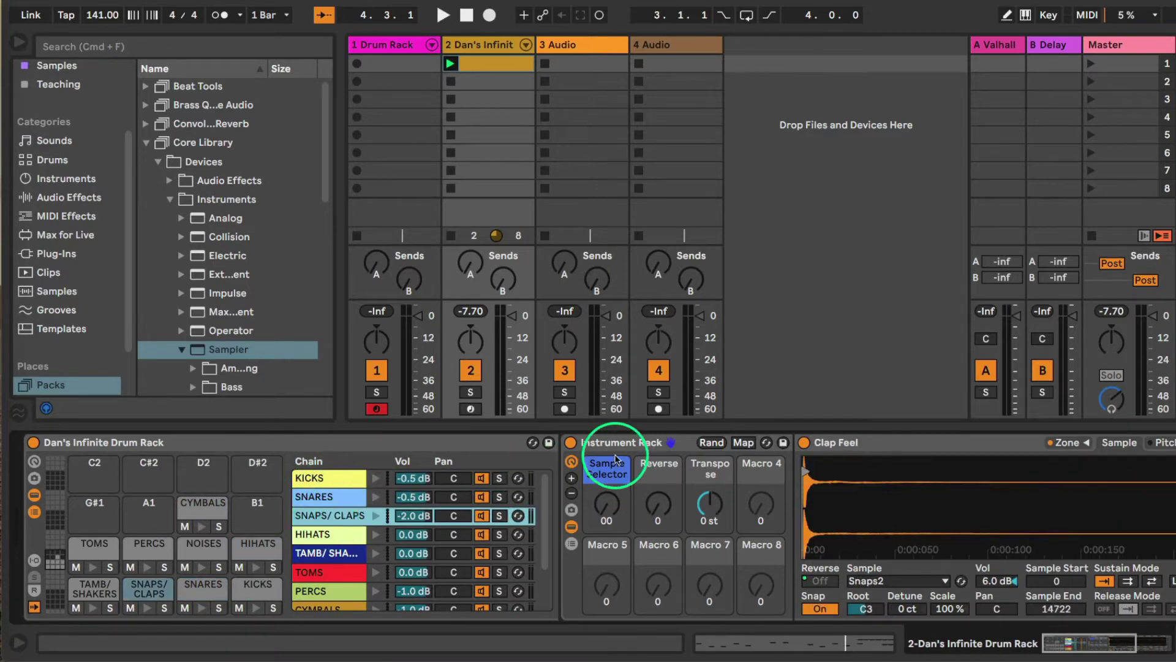
Open the zone editor of the Snaps/Claps Sampler and select the Clap Feel sample
{"action": "scroll", "coordinate": [681, 481], "scroll_direction": "right", "scroll_amount": 7}
{"action": "left_click", "coordinate": [564, 467]}
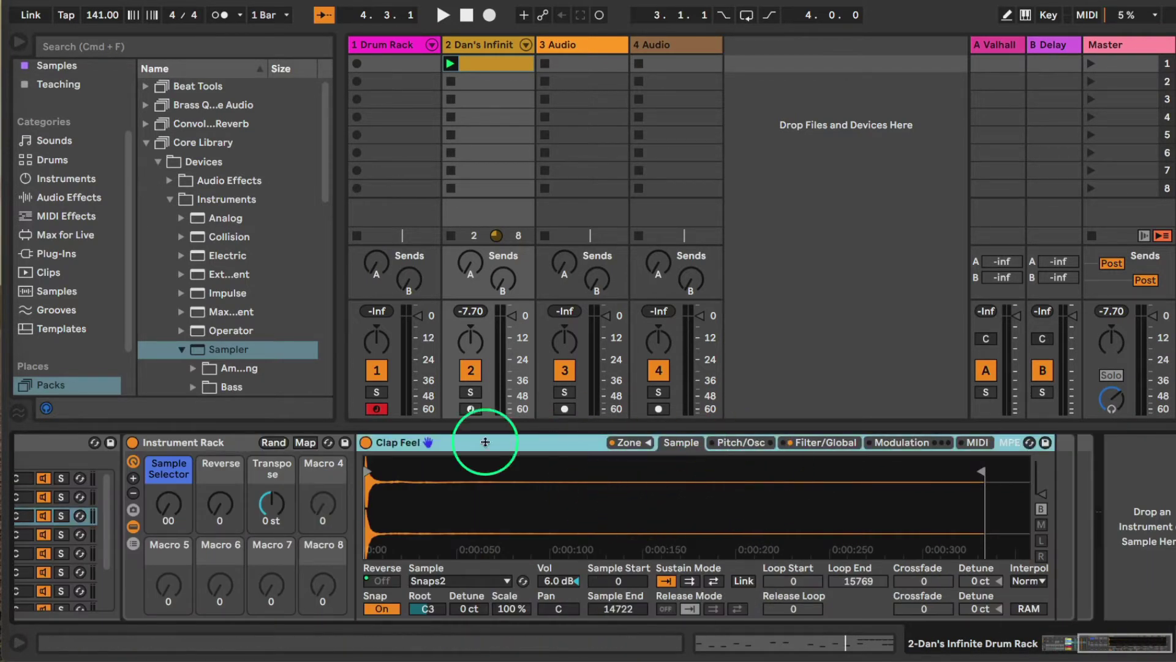
{"action": "left_click", "coordinate": [630, 442]}
{"action": "left_click", "coordinate": [504, 353]}
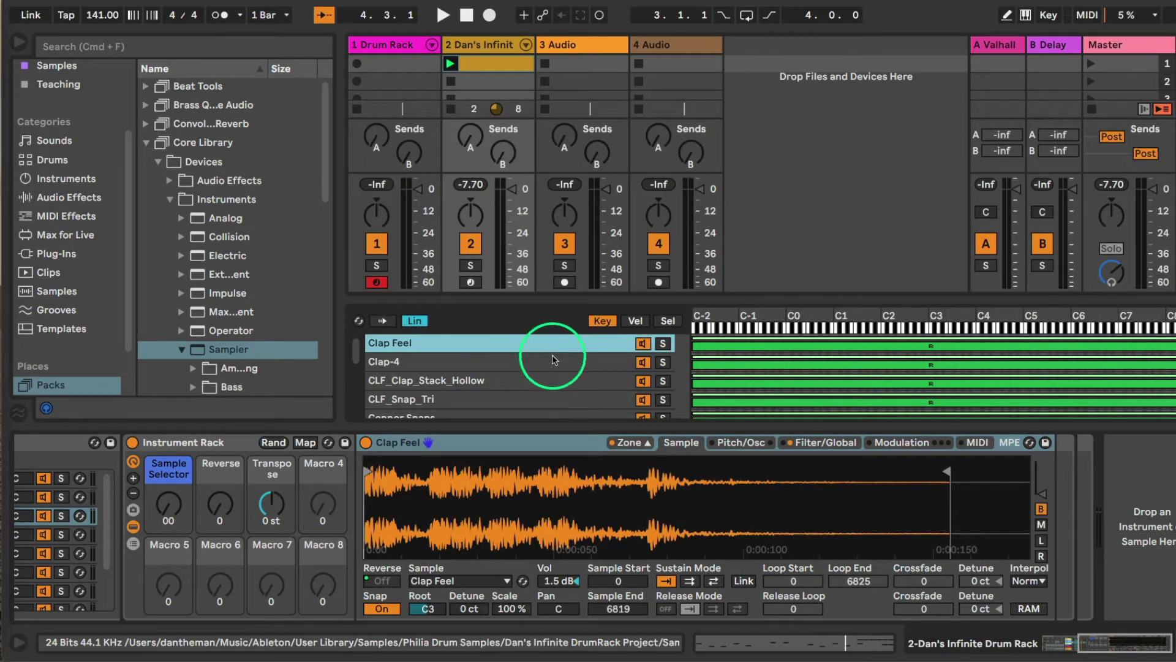
Inspect the individual samples in the Snaps/Claps zone list, including Connor Snaps
{"action": "scroll", "coordinate": [521, 356], "scroll_direction": "down", "scroll_amount": 1}
{"action": "left_click", "coordinate": [447, 355]}
{"action": "left_click", "coordinate": [446, 377]}
{"action": "left_click", "coordinate": [451, 395]}
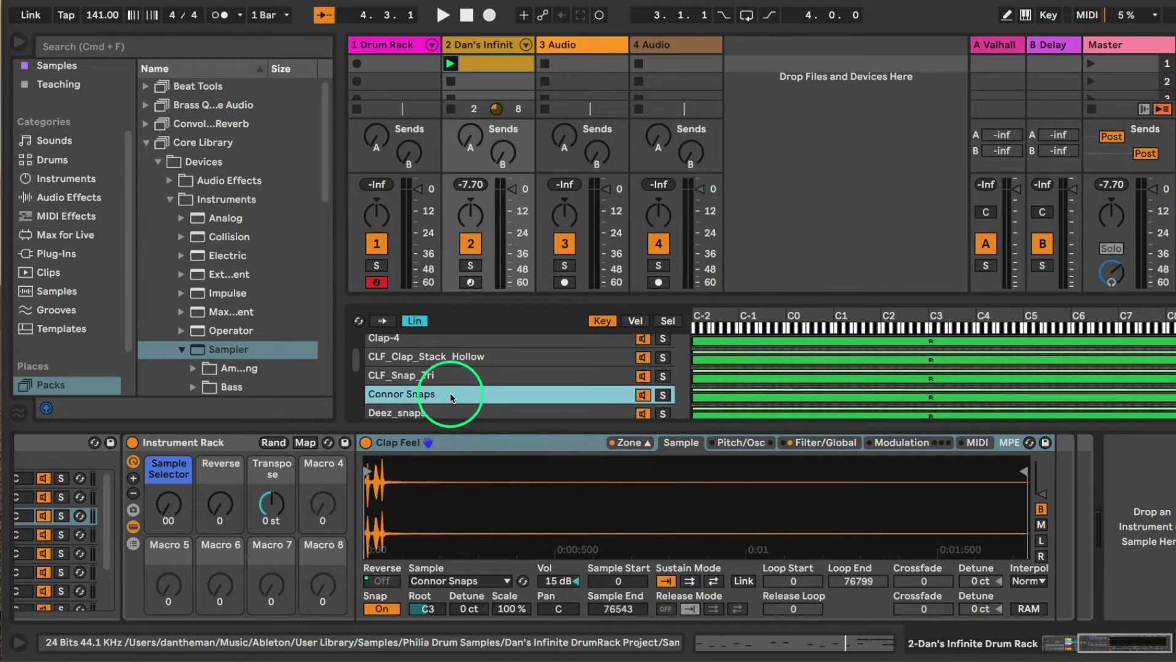
{"action": "scroll", "coordinate": [450, 397], "scroll_direction": "down", "scroll_amount": 3}
{"action": "scroll", "coordinate": [77, 381], "scroll_direction": "down", "scroll_amount": 2}
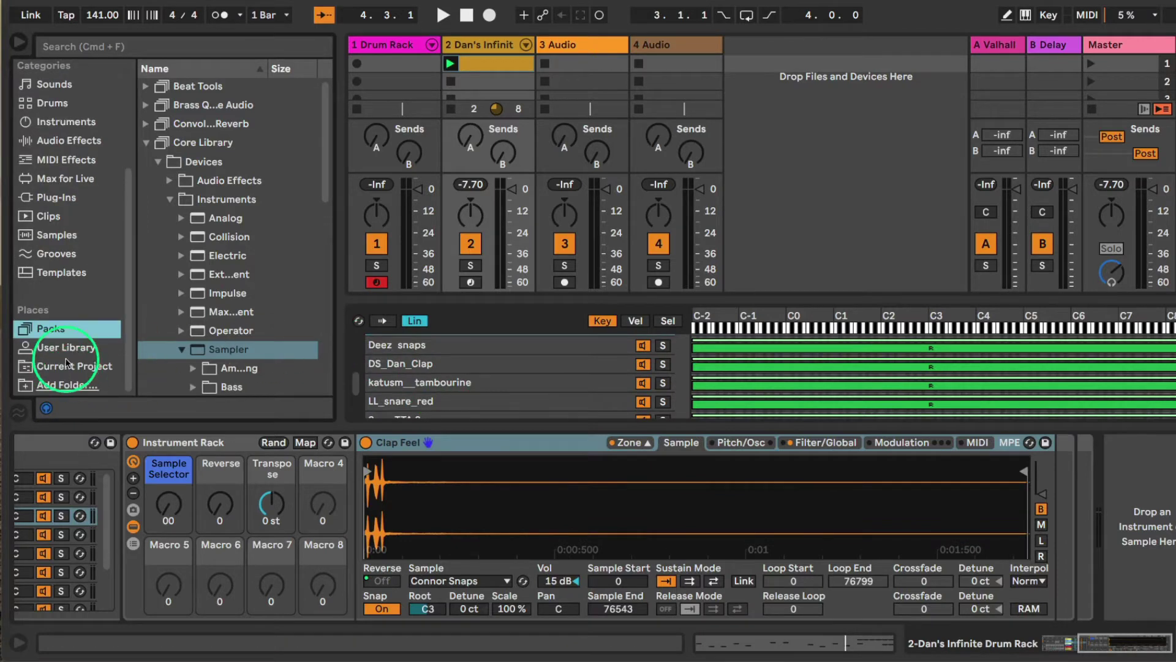
Open the Toms folder of Philia Drum Samples within the User Library's Samples folder
{"action": "left_click", "coordinate": [68, 363]}
{"action": "left_click", "coordinate": [66, 347]}
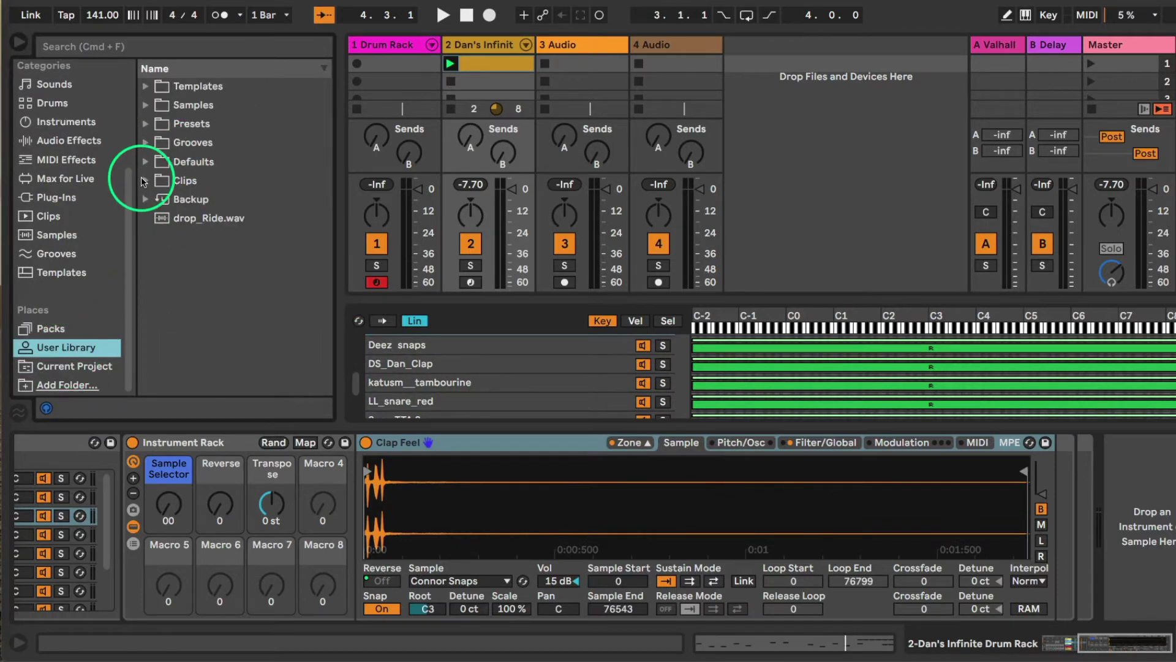
{"action": "left_click", "coordinate": [146, 108]}
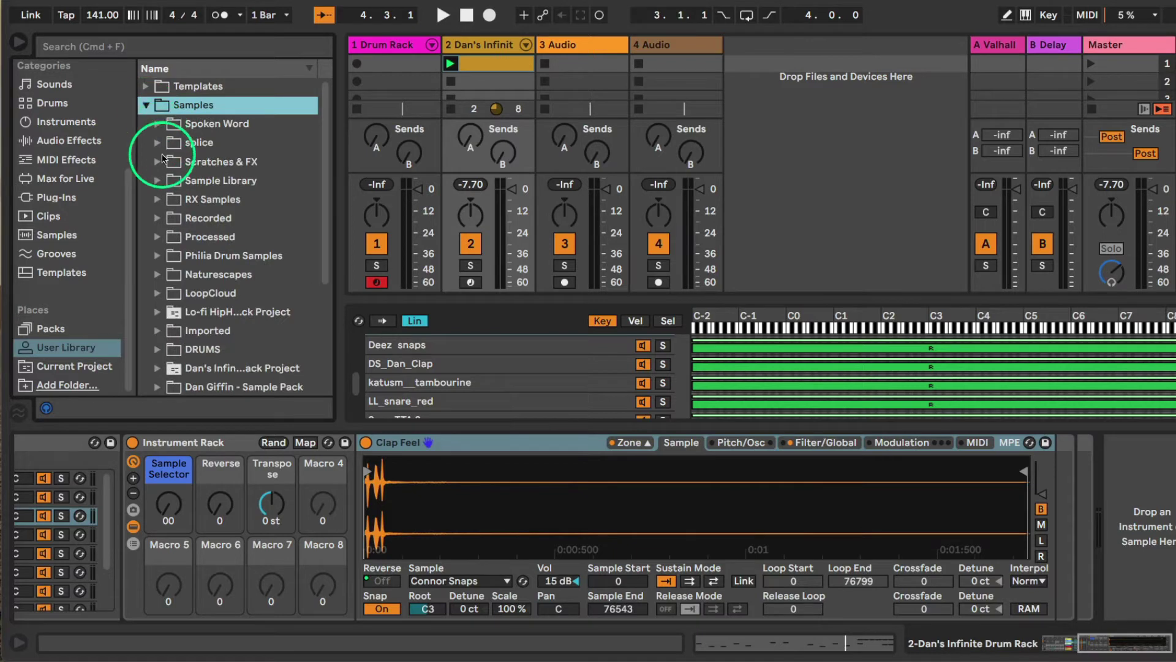
{"action": "left_click", "coordinate": [152, 256]}
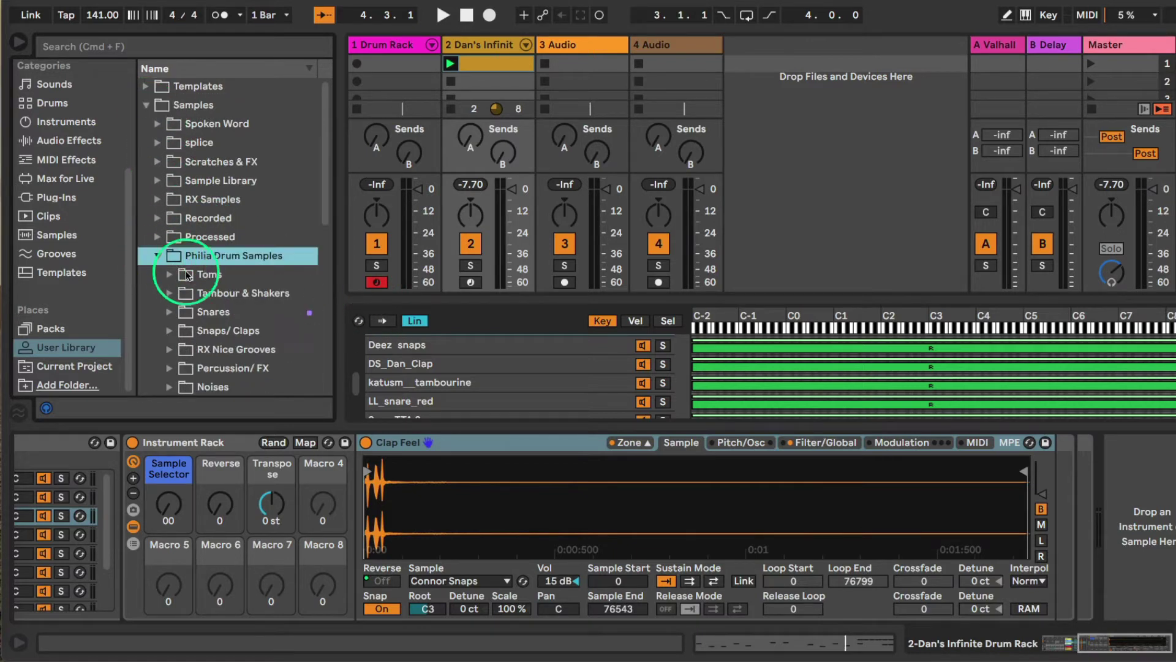
{"action": "left_click", "coordinate": [175, 280]}
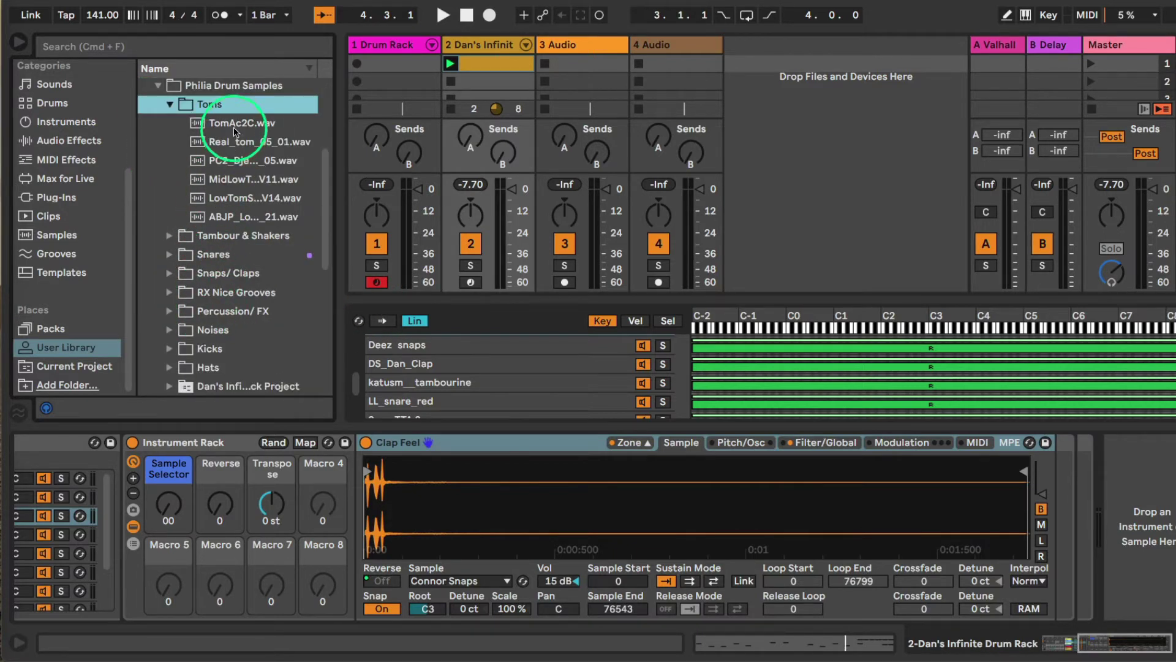
Try to add the first five tom samples, starting with TomAc2C.wav, to the Snaps/Claps Sampler's zone list
{"action": "left_click", "coordinate": [234, 127]}
{"action": "left_click", "coordinate": [234, 161], "text": "shift"}
{"action": "left_click", "coordinate": [238, 198], "text": "shift"}
{"action": "left_click_drag", "start_coordinate": [238, 198], "coordinate": [480, 396]}
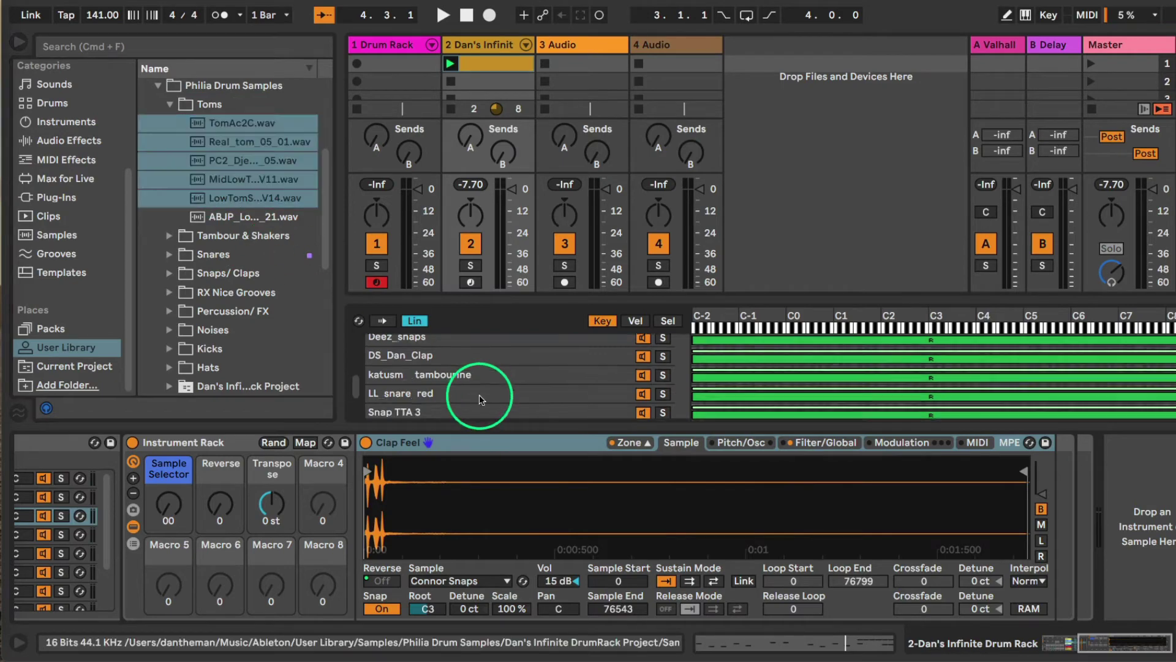
Check the end of the Snaps/Claps zone list and select the drum rack's Percs chain
{"action": "scroll", "coordinate": [479, 399], "scroll_direction": "down", "scroll_amount": 2}
{"action": "scroll", "coordinate": [184, 512], "scroll_direction": "left", "scroll_amount": 6}
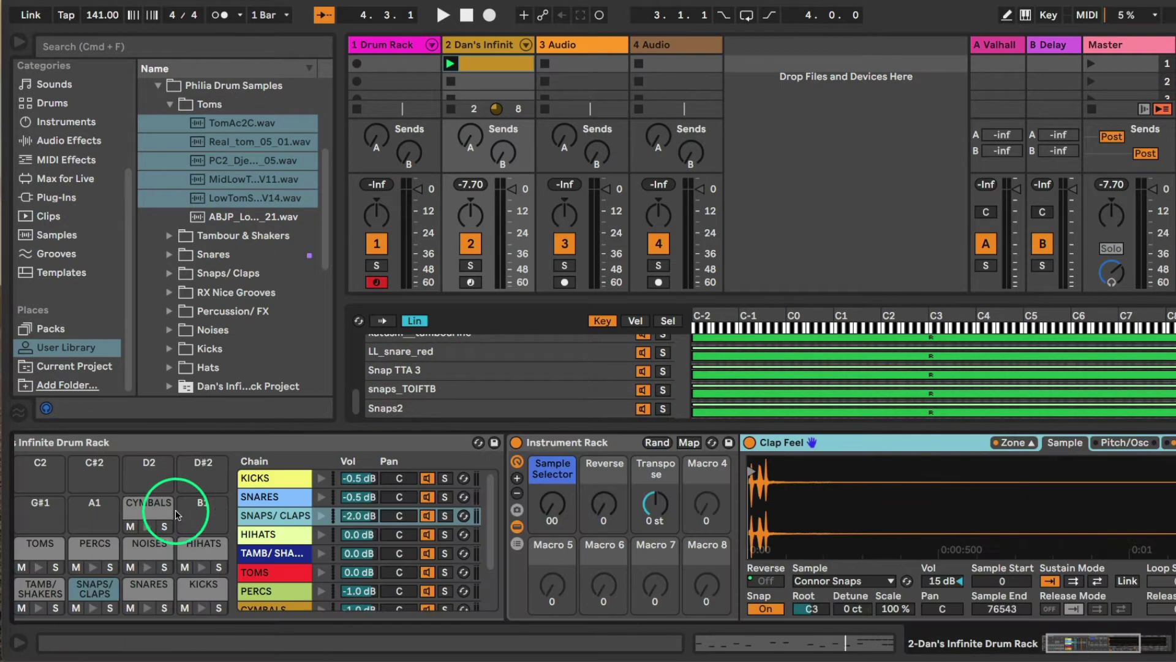
{"action": "left_click", "coordinate": [279, 595]}
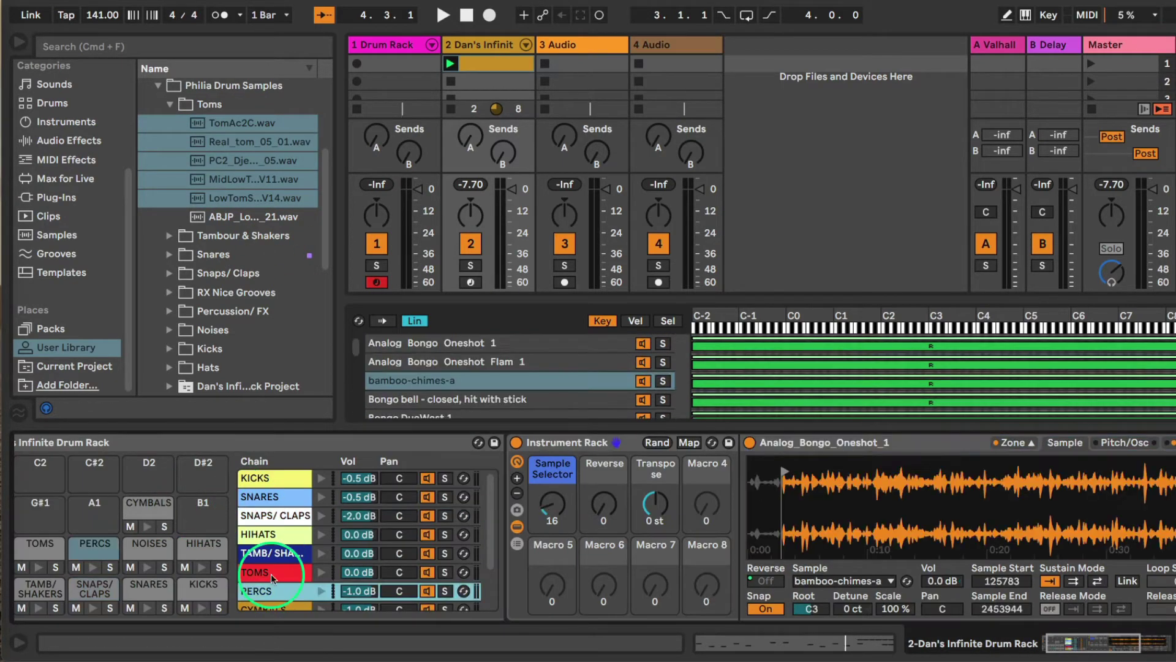
Show the sample zones of the drum rack's Toms chain
{"action": "left_click", "coordinate": [273, 572]}
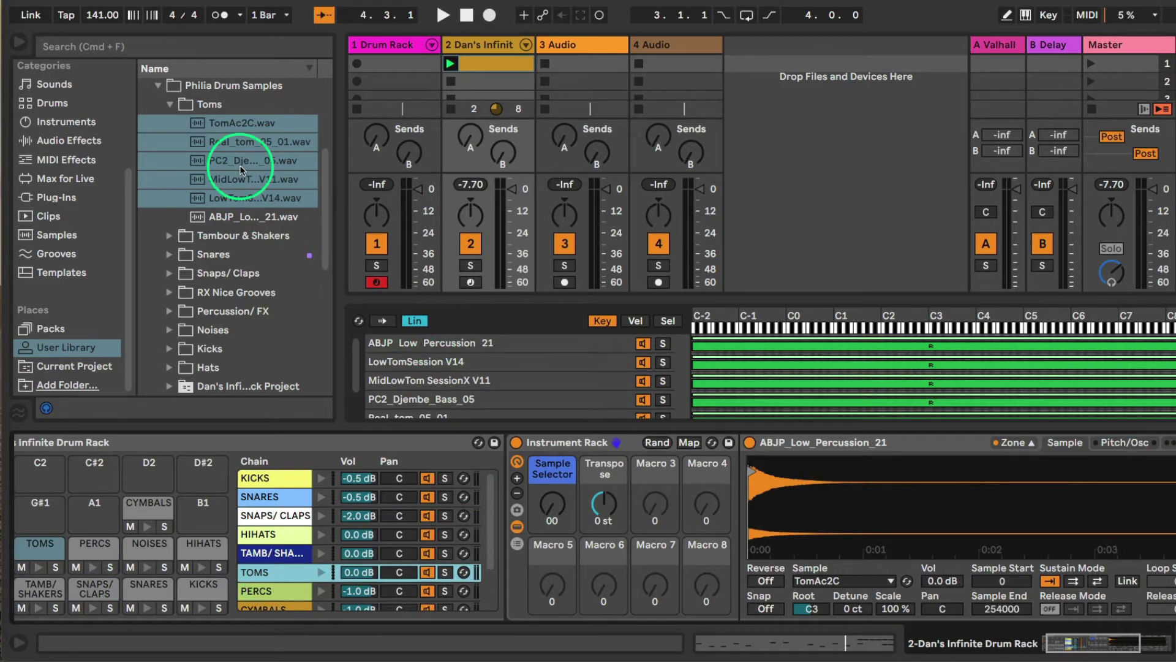
Try adding the five selected tom samples to the Toms Sampler's zone list, and undo the addition
{"action": "left_click_drag", "start_coordinate": [310, 200], "coordinate": [441, 367]}
{"action": "scroll", "coordinate": [475, 386], "scroll_direction": "down", "scroll_amount": 1}
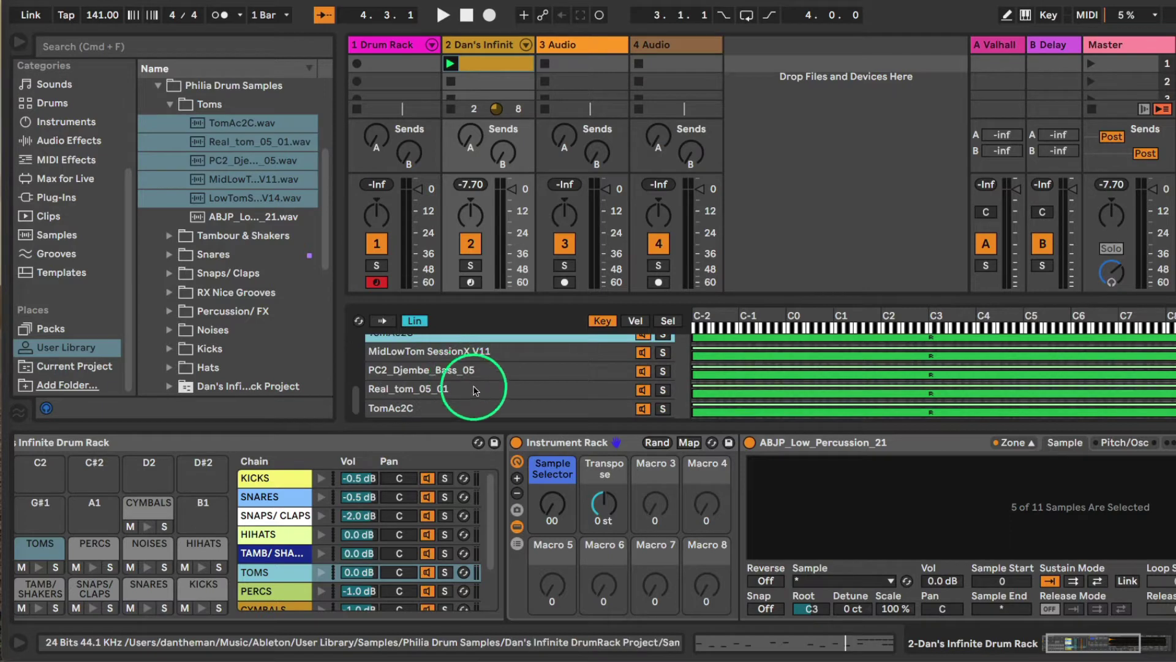
{"action": "scroll", "coordinate": [477, 390], "scroll_direction": "up", "scroll_amount": 2}
{"action": "key", "text": "super+z"}
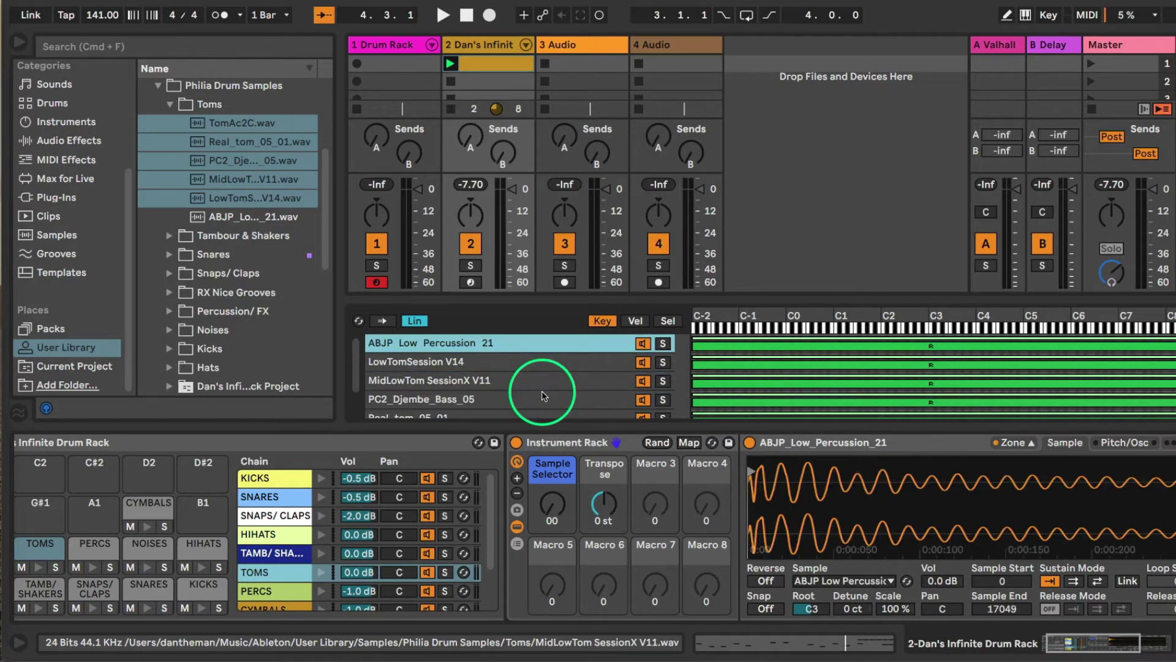
Enlarge the Toms zone editor and switch it to the sample select ranges
{"action": "scroll", "coordinate": [452, 365], "scroll_direction": "down", "scroll_amount": 2}
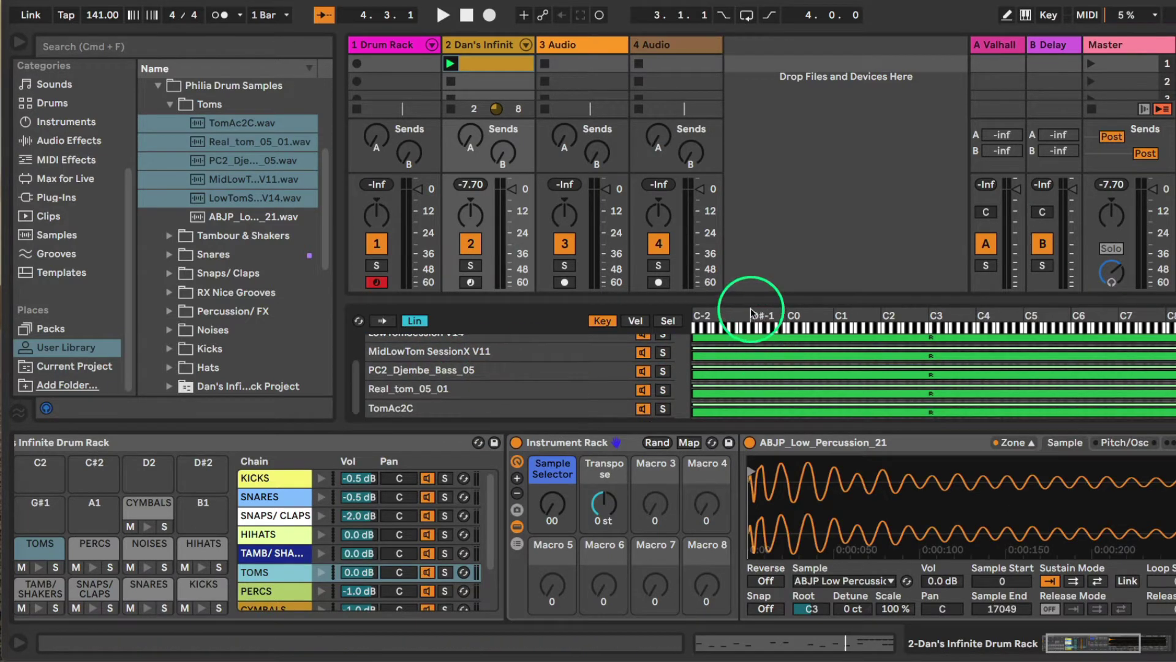
{"action": "left_click_drag", "start_coordinate": [751, 298], "coordinate": [741, 210]}
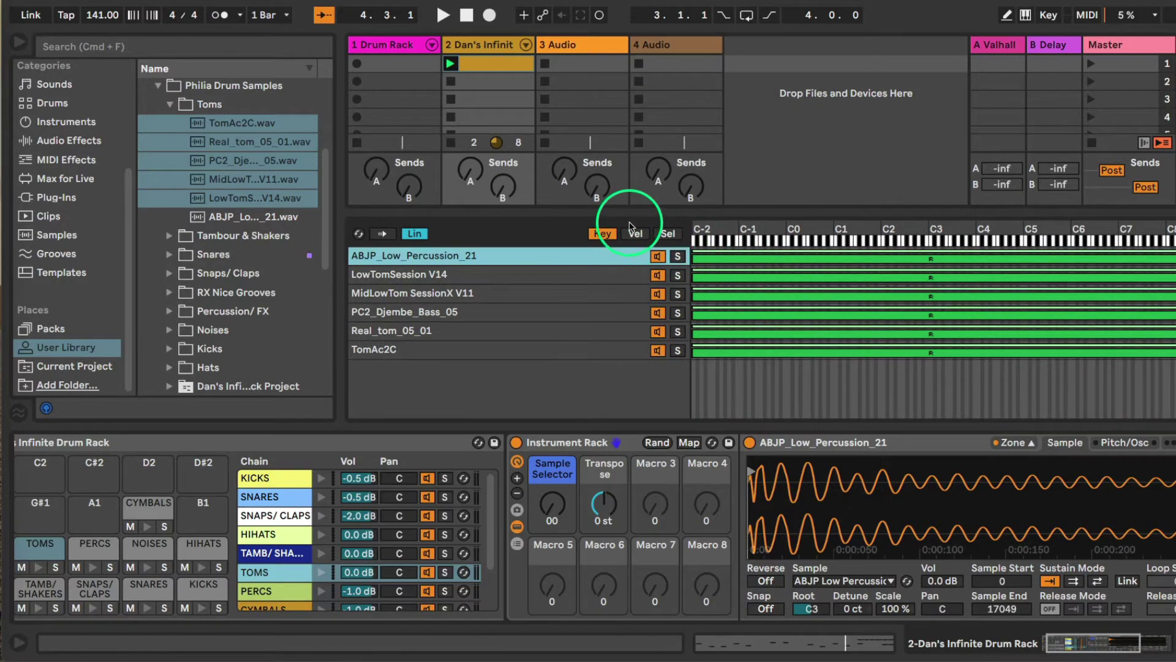
{"action": "left_click", "coordinate": [664, 234]}
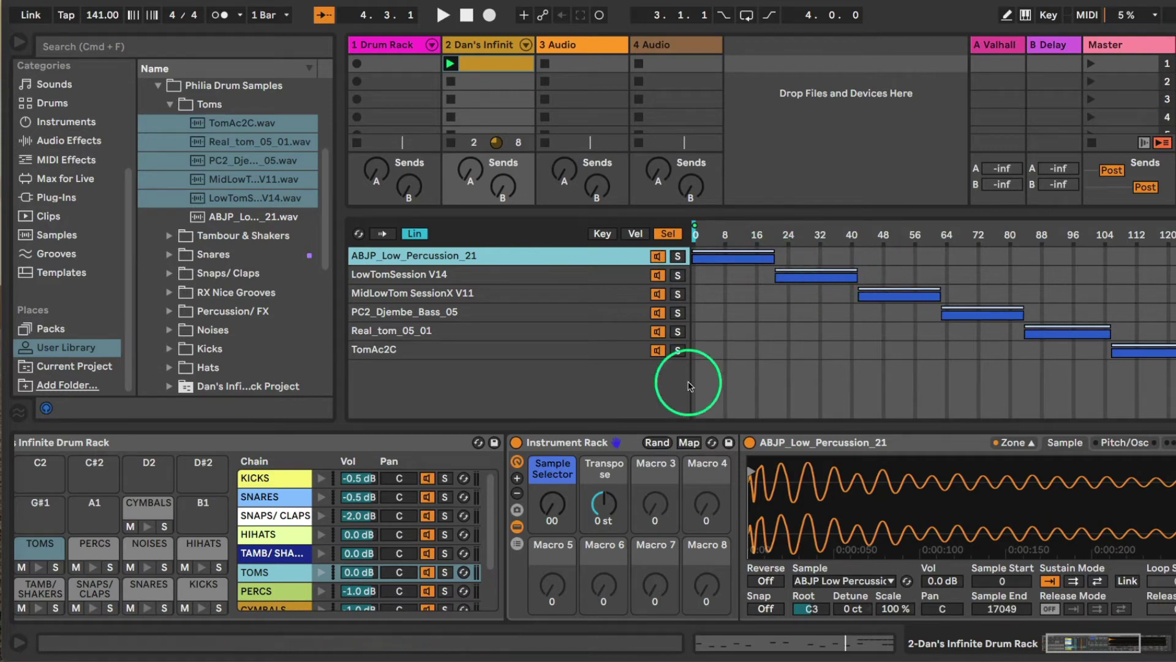
Set the Toms Sample Selector macro to 50 and look through the tom zones, ending on MidLowTom SessionX V11
{"action": "left_click_drag", "start_coordinate": [553, 506], "coordinate": [552, 484]}
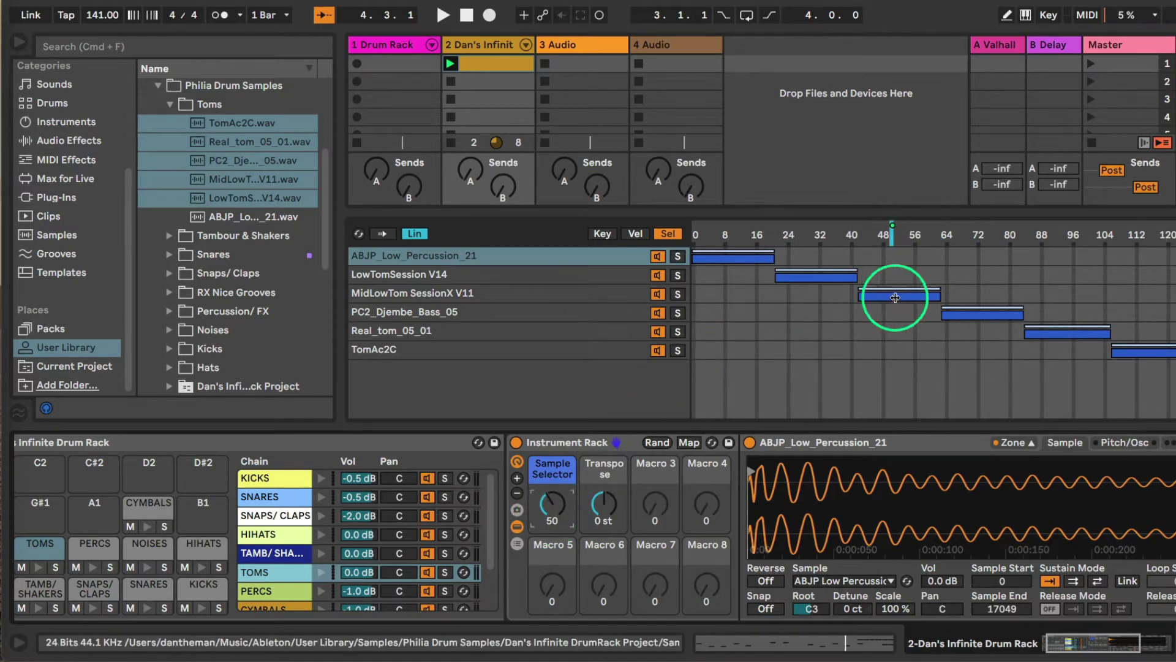
{"action": "left_click", "coordinate": [570, 274]}
{"action": "left_click", "coordinate": [570, 310]}
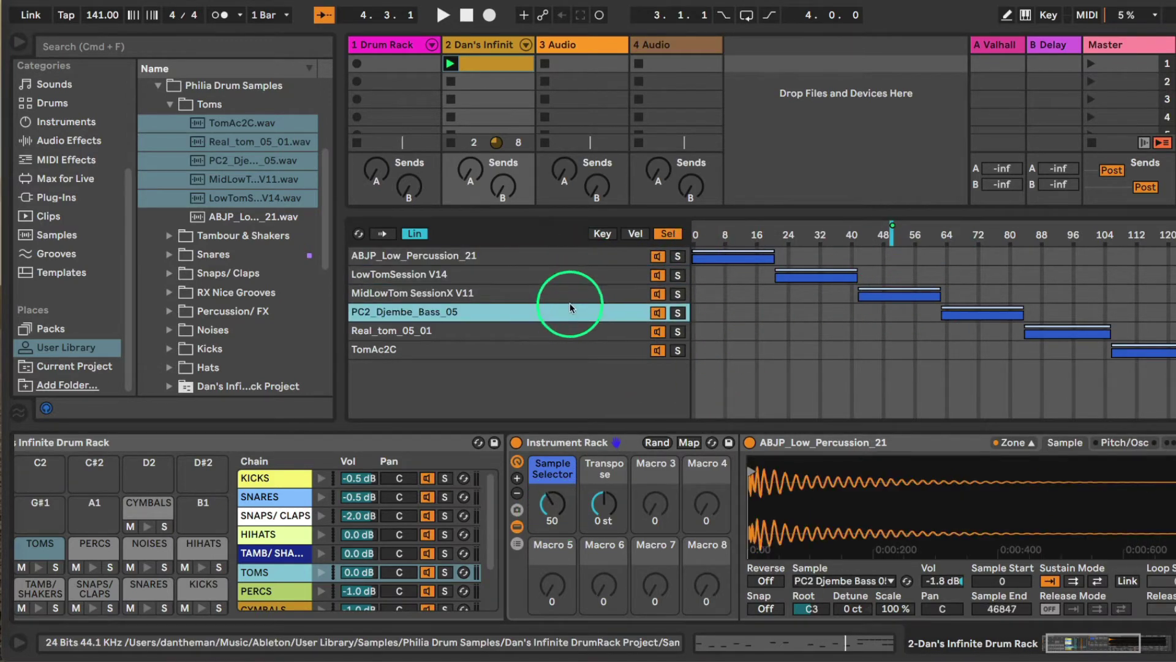
{"action": "left_click", "coordinate": [570, 332]}
{"action": "left_click", "coordinate": [569, 312]}
{"action": "left_click", "coordinate": [569, 293]}
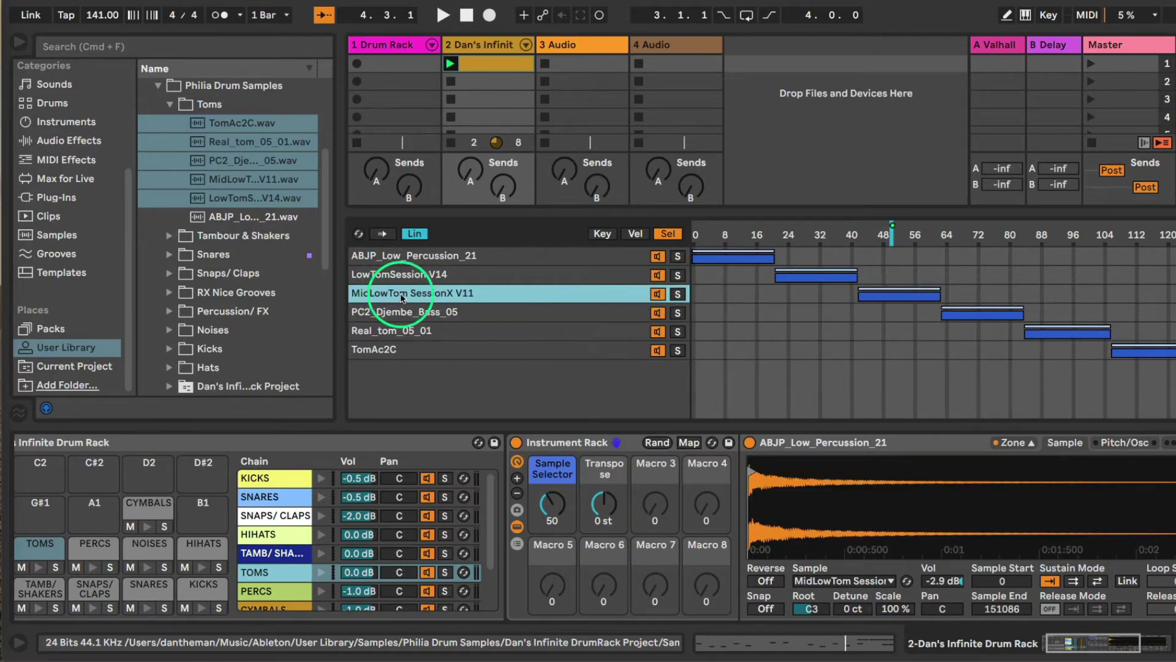
Preview the Toms chain, changing its Sample Selector macro to 24 and finally to 76
{"action": "left_click", "coordinate": [553, 507]}
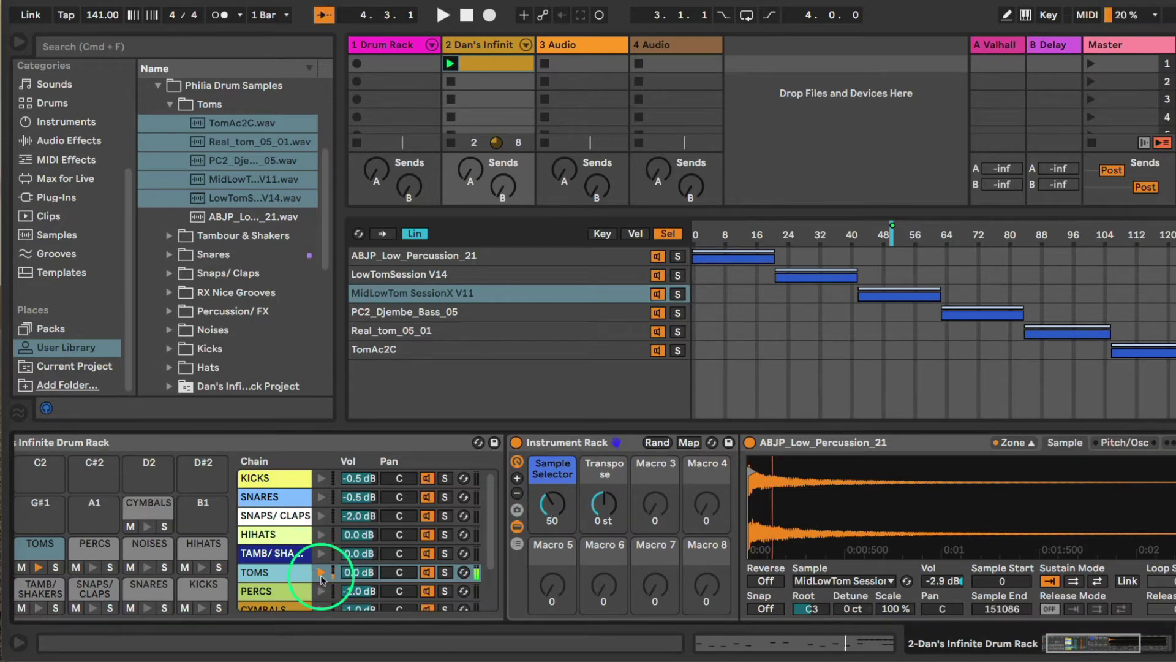
{"action": "left_click_drag", "start_coordinate": [552, 502], "coordinate": [365, 571]}
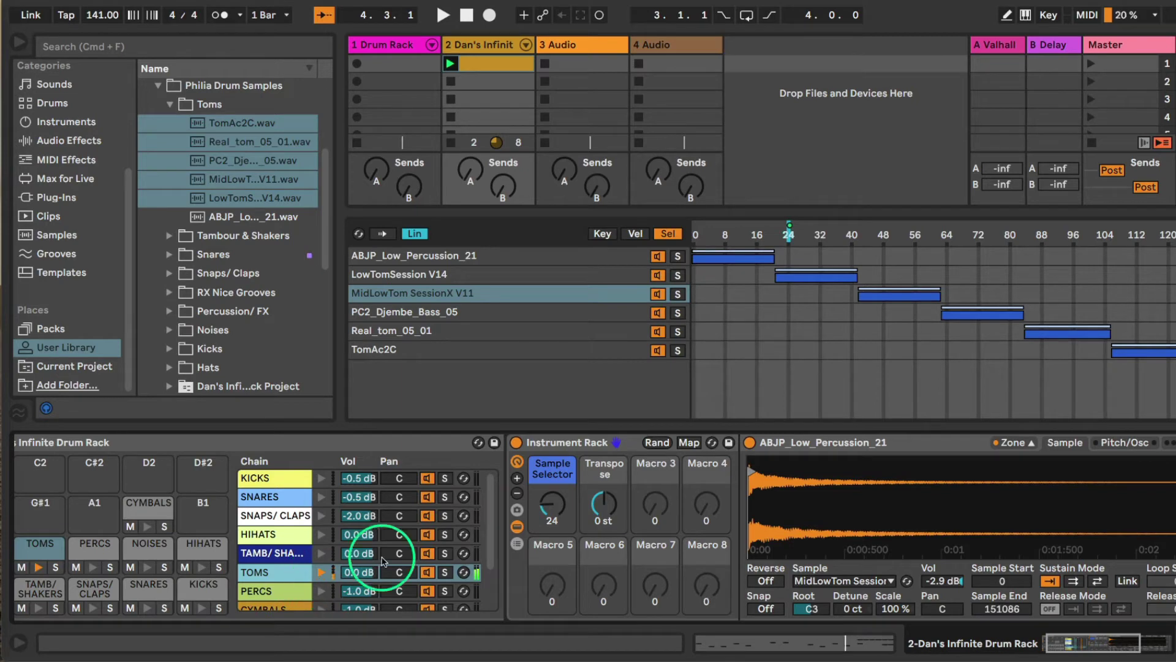
{"action": "left_click_drag", "start_coordinate": [552, 492], "coordinate": [552, 489]}
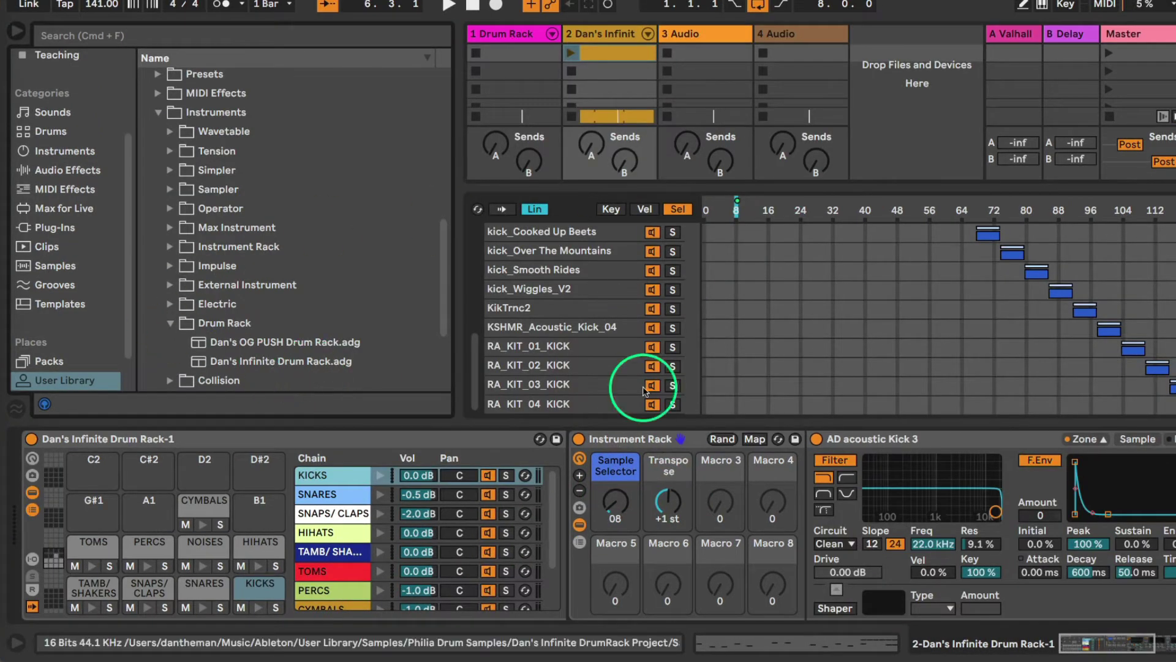
Look through the Kicks zone list and delete the RA_KIT_03_KICK sample below AD acoustic Kick 3
{"action": "left_click", "coordinate": [541, 234]}
{"action": "left_click", "coordinate": [561, 289]}
{"action": "left_click", "coordinate": [586, 348]}
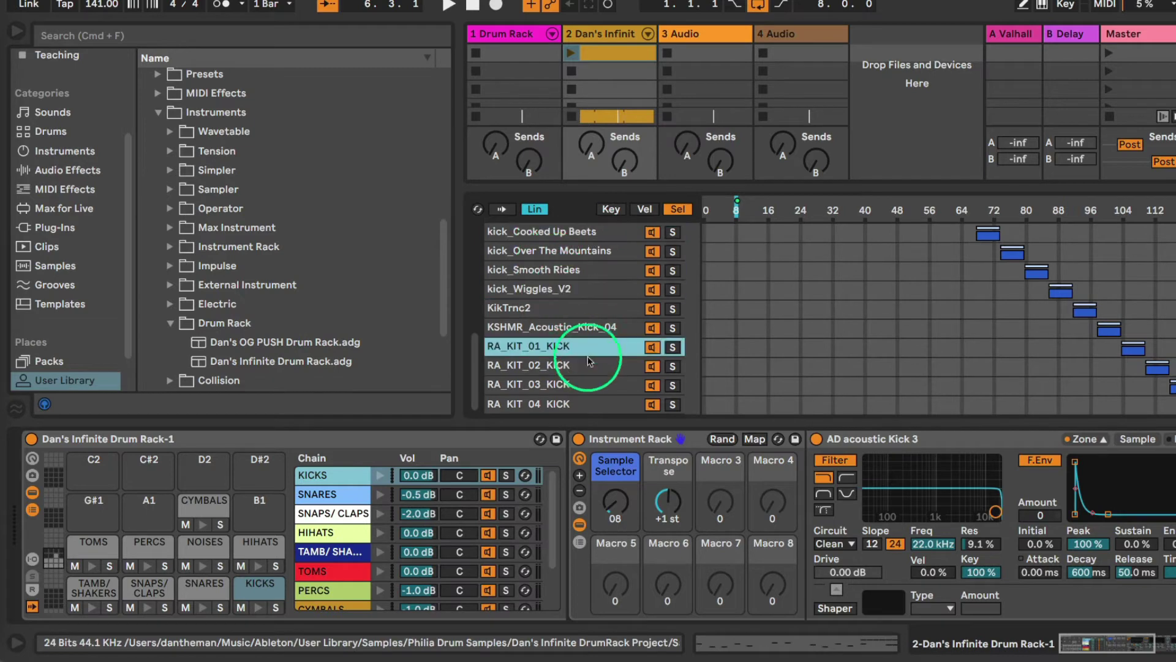
{"action": "scroll", "coordinate": [591, 375], "scroll_direction": "up", "scroll_amount": 5}
{"action": "left_click", "coordinate": [571, 250]}
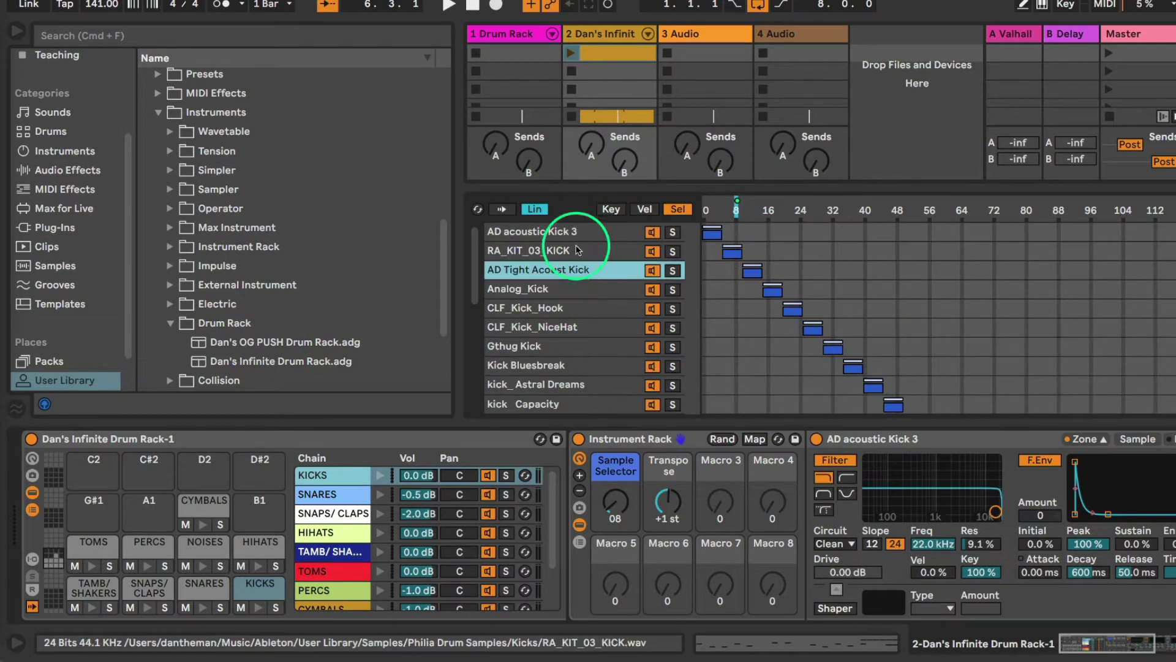
{"action": "left_click", "coordinate": [573, 233]}
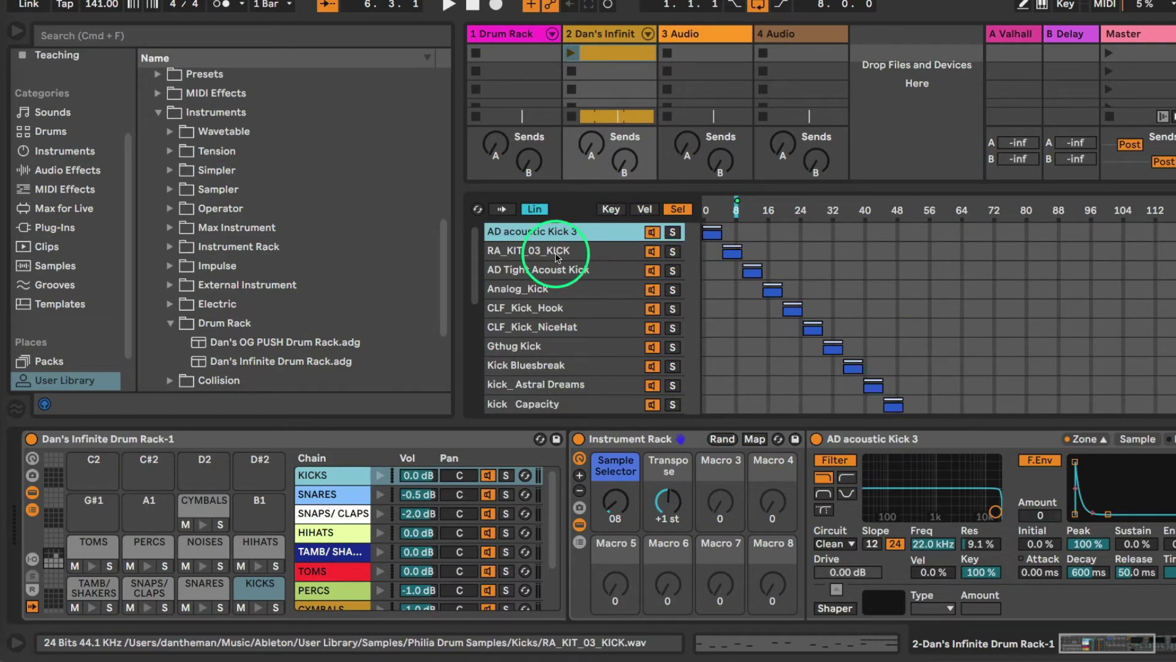
{"action": "left_click", "coordinate": [578, 256]}
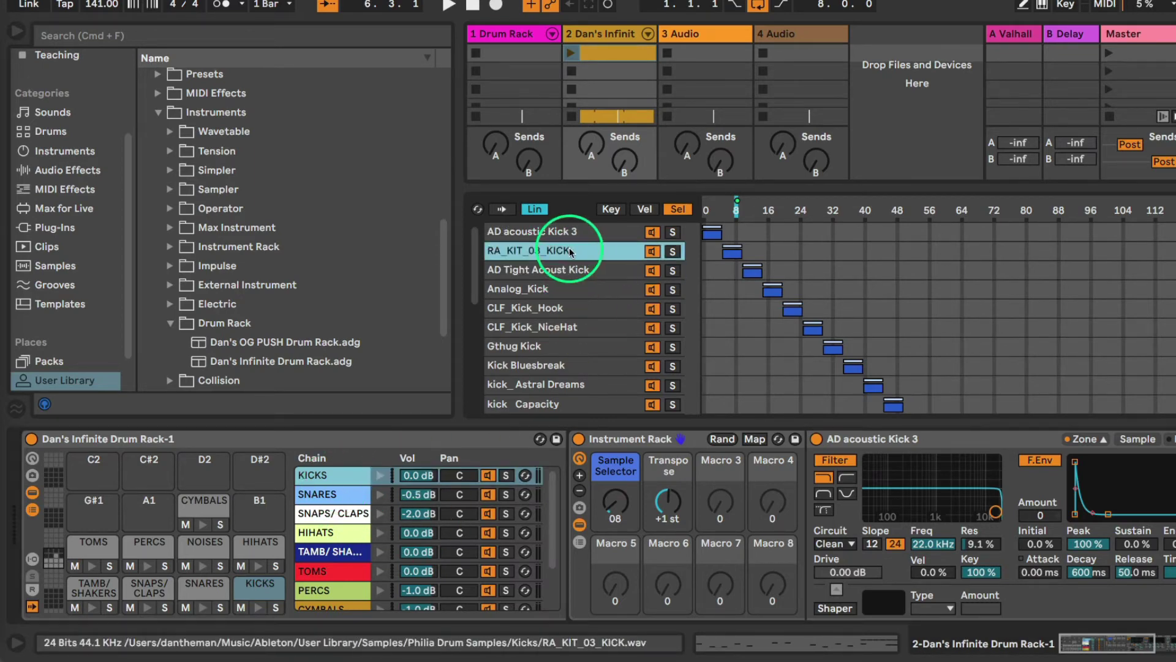
{"action": "key", "text": "Delete"}
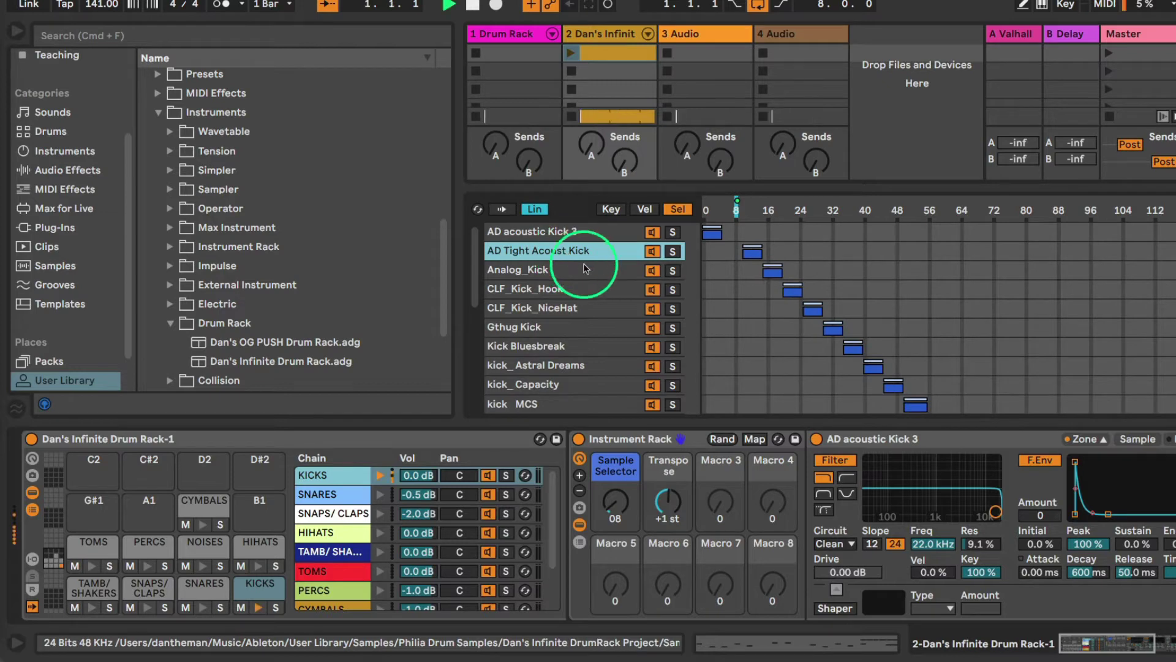
Search the browser for "kick" and add RA_KIT_03_KICK.wav to the Kicks zone list below AD acoustic Kick 3
{"action": "key", "text": "super+f"}
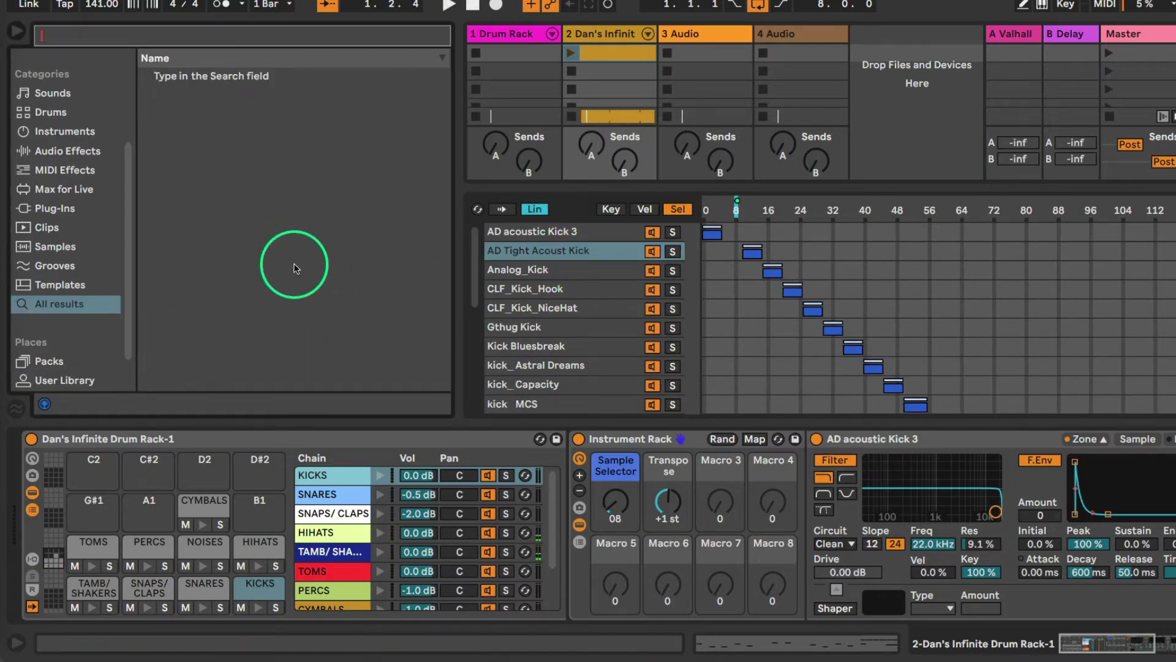
{"action": "type", "text": "kick"}
{"action": "scroll", "coordinate": [265, 268], "scroll_direction": "down", "scroll_amount": 1}
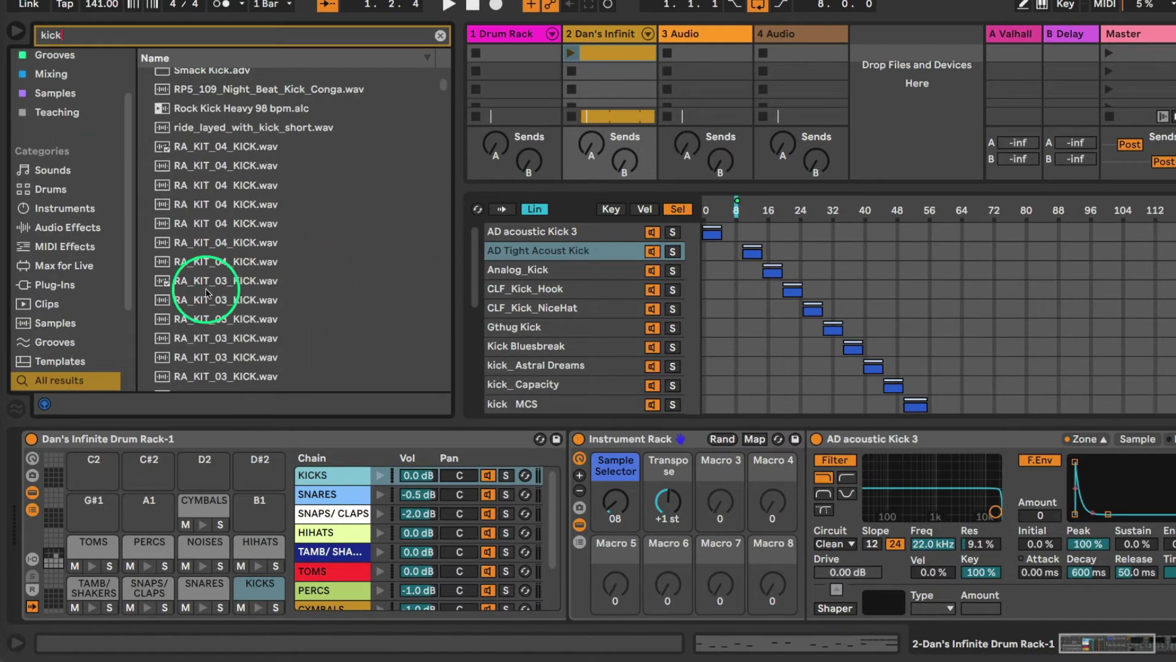
{"action": "left_click", "coordinate": [177, 283]}
{"action": "left_click_drag", "start_coordinate": [177, 288], "coordinate": [563, 254]}
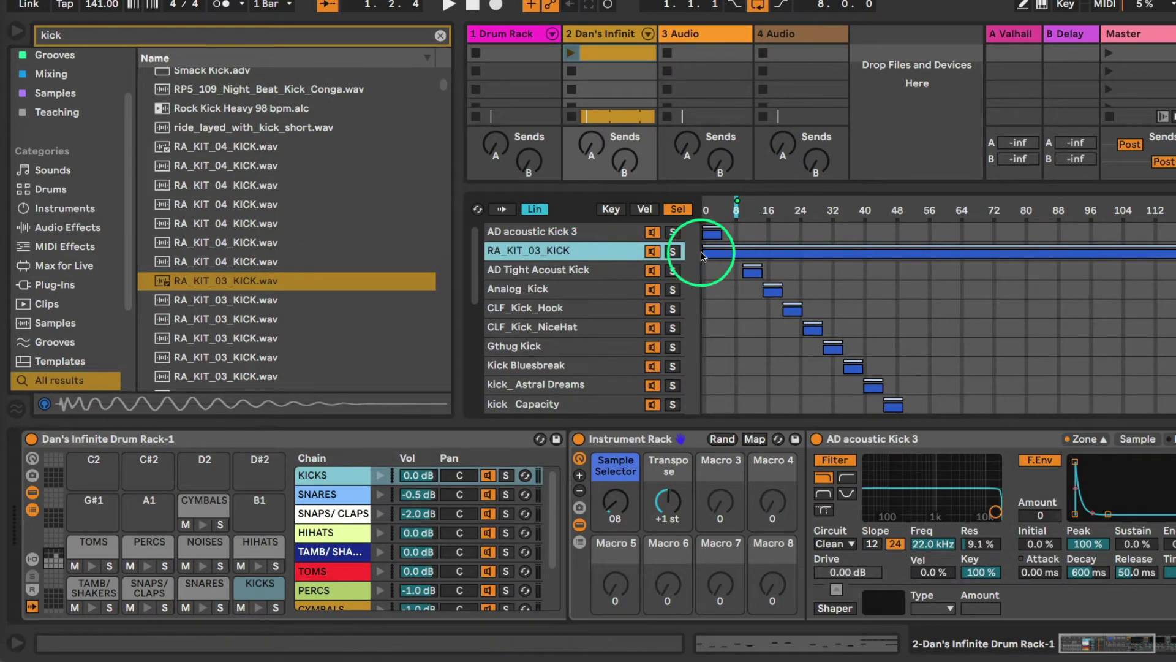
Distribute the select ranges equally across the Kicks zones and check the list from end to start
{"action": "right_click", "coordinate": [720, 252]}
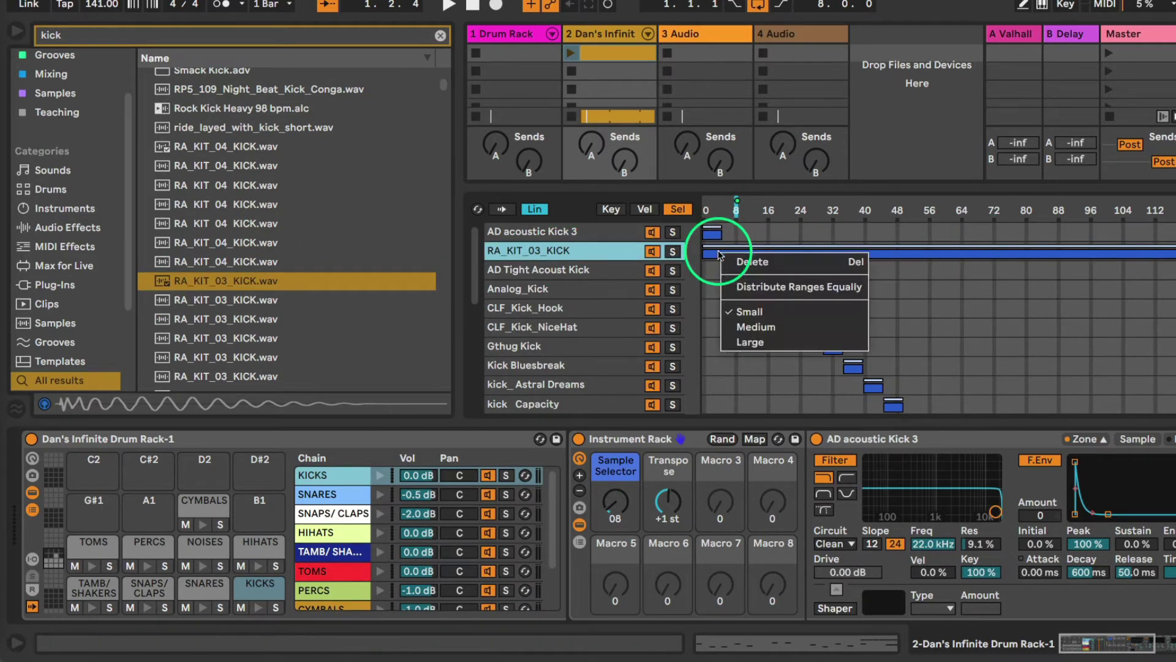
{"action": "left_click", "coordinate": [755, 288]}
{"action": "scroll", "coordinate": [760, 270], "scroll_direction": "down", "scroll_amount": 3}
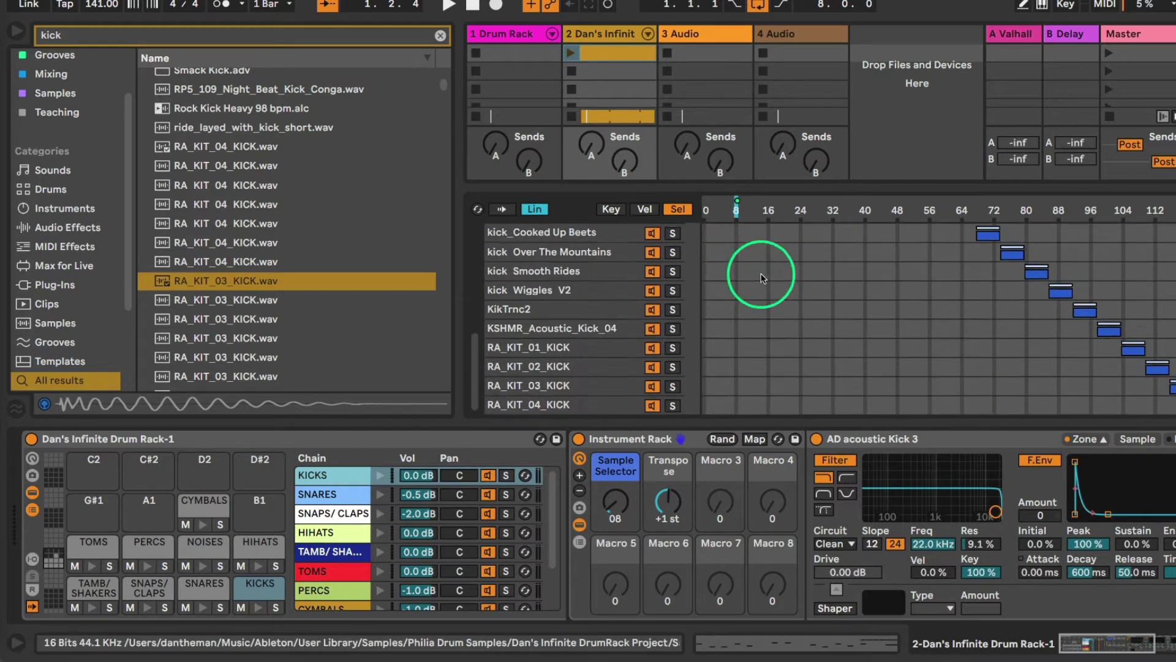
{"action": "scroll", "coordinate": [757, 275], "scroll_direction": "up", "scroll_amount": 3}
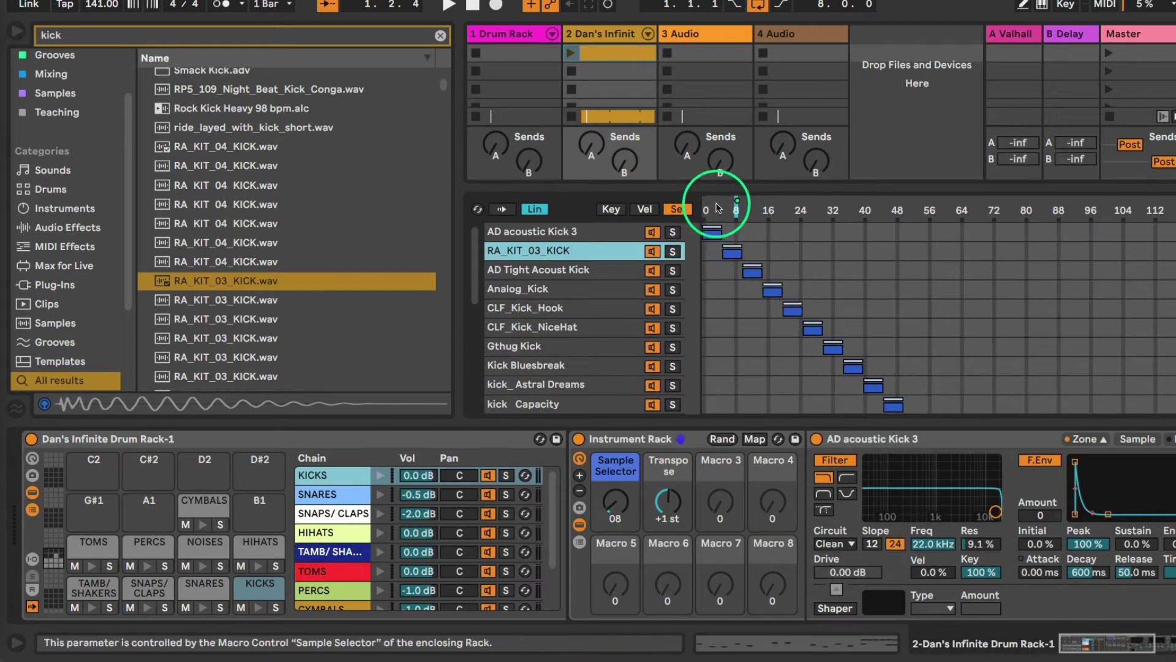
Select the RA_KIT_03_KICK zone, set the Kicks Sample Selector macro to 6, and audition the kick
{"action": "left_click", "coordinate": [580, 271]}
{"action": "left_click", "coordinate": [585, 251]}
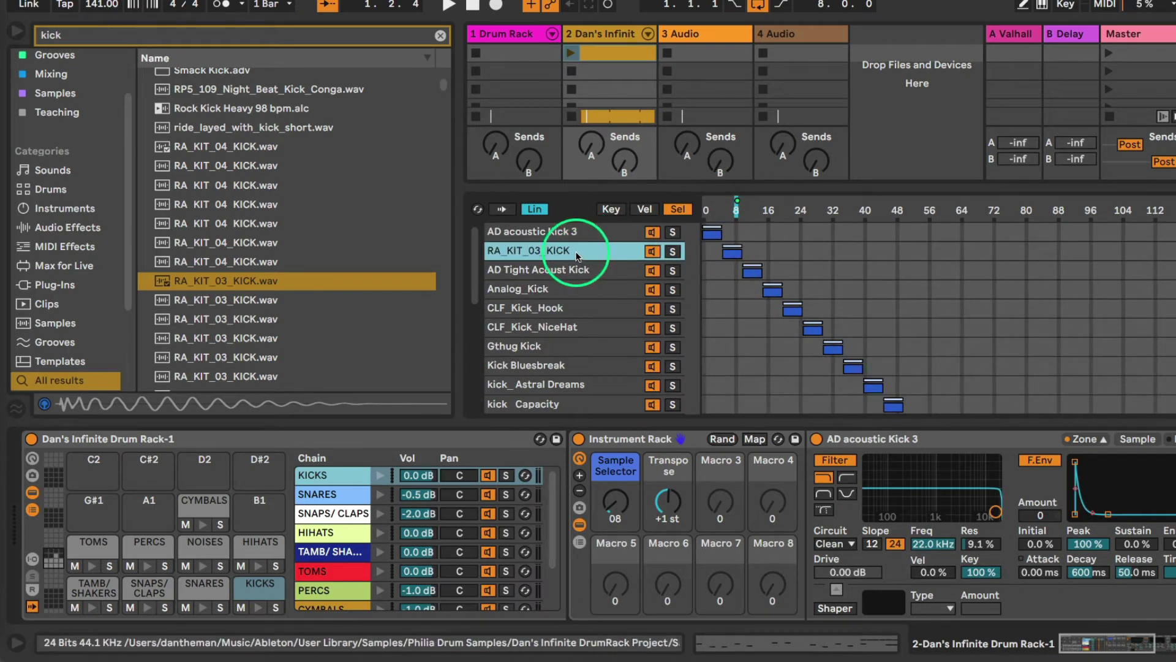
{"action": "left_click_drag", "start_coordinate": [617, 501], "coordinate": [617, 494]}
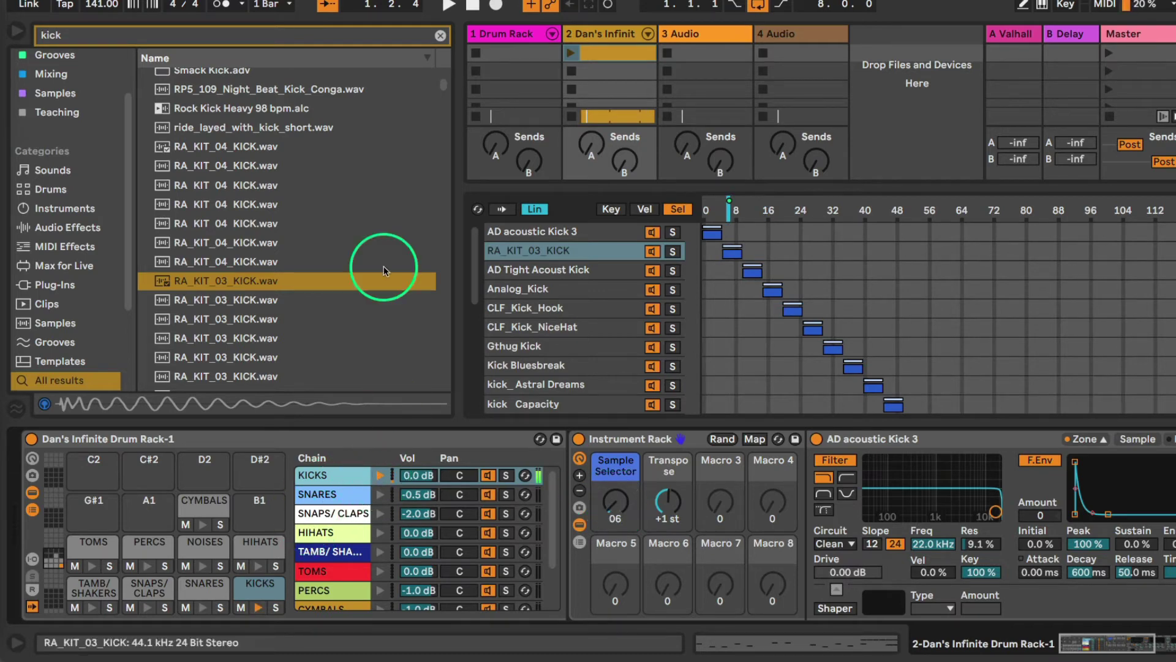
{"action": "left_click", "coordinate": [263, 275]}
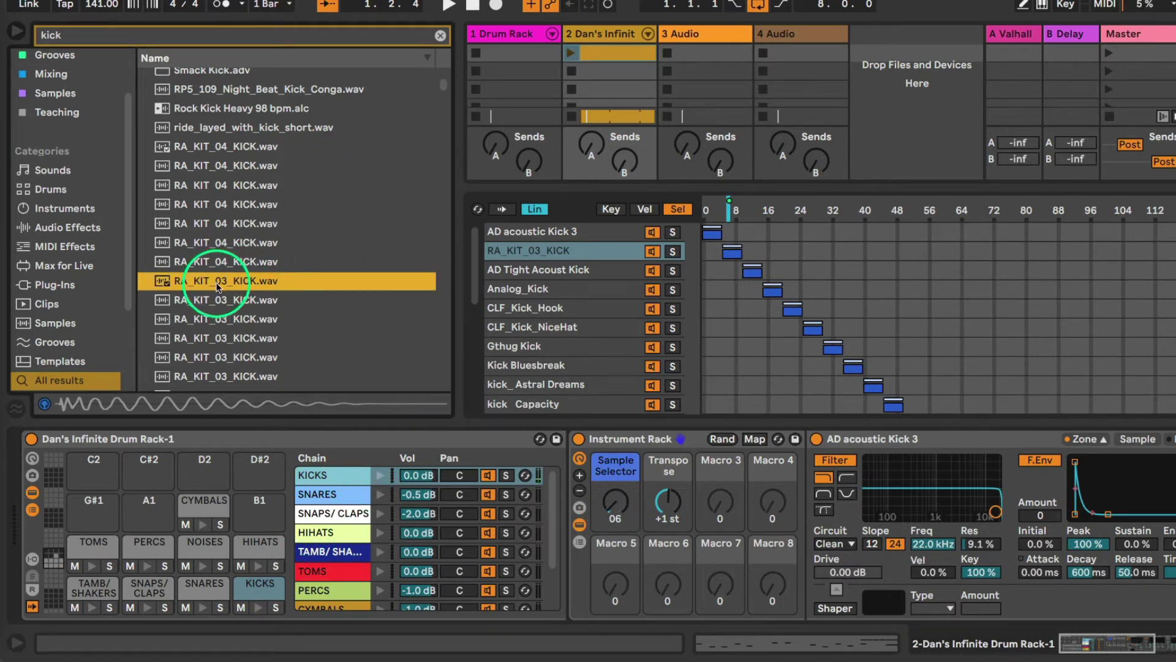
Delete CLF_Kick_NiceHat from the Kicks zone list and save the drum rack preset
{"action": "scroll", "coordinate": [613, 345], "scroll_direction": "down", "scroll_amount": 5}
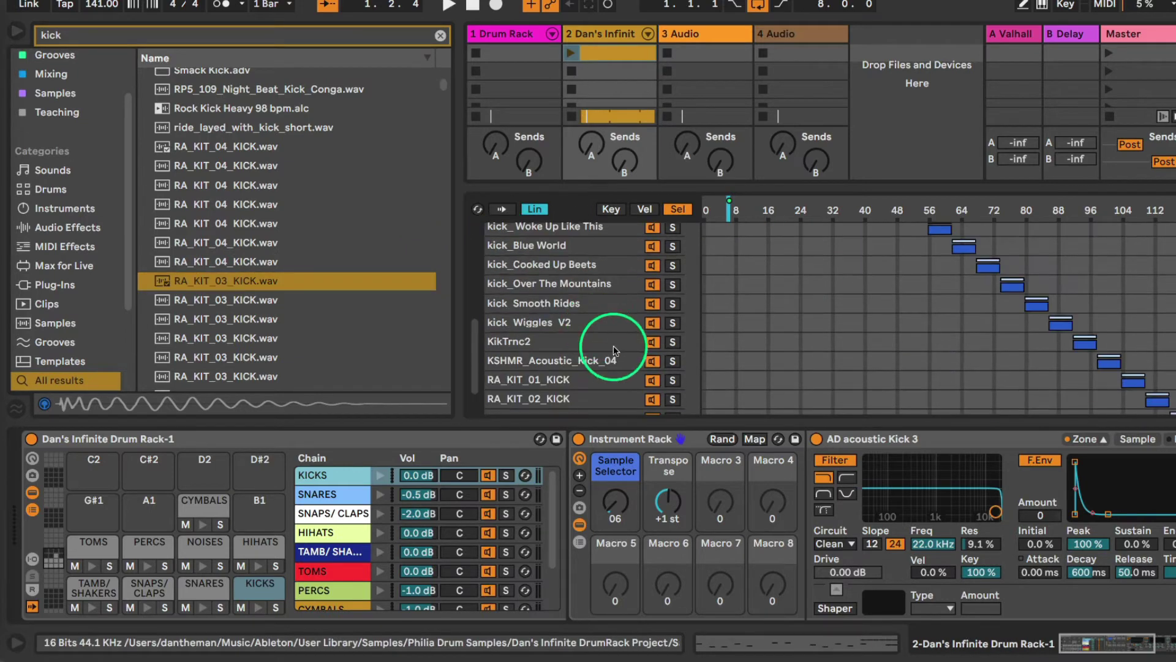
{"action": "scroll", "coordinate": [615, 352], "scroll_direction": "up", "scroll_amount": 6}
{"action": "scroll", "coordinate": [551, 326], "scroll_direction": "down", "scroll_amount": 5}
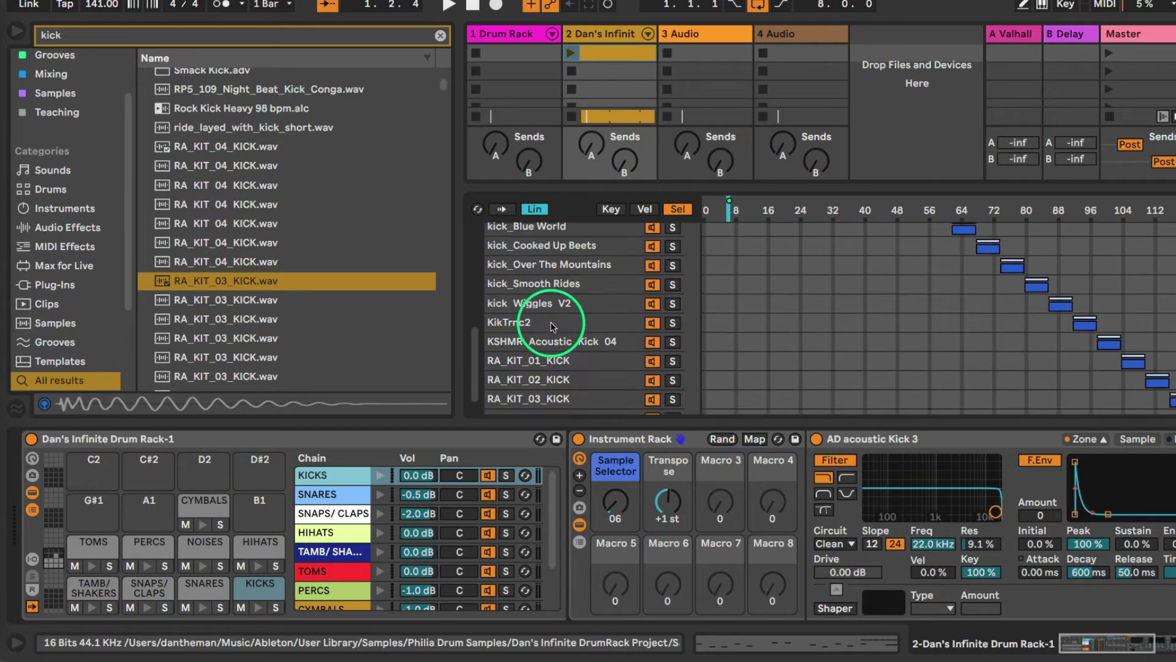
{"action": "scroll", "coordinate": [564, 326], "scroll_direction": "up", "scroll_amount": 5}
{"action": "left_click", "coordinate": [553, 328]}
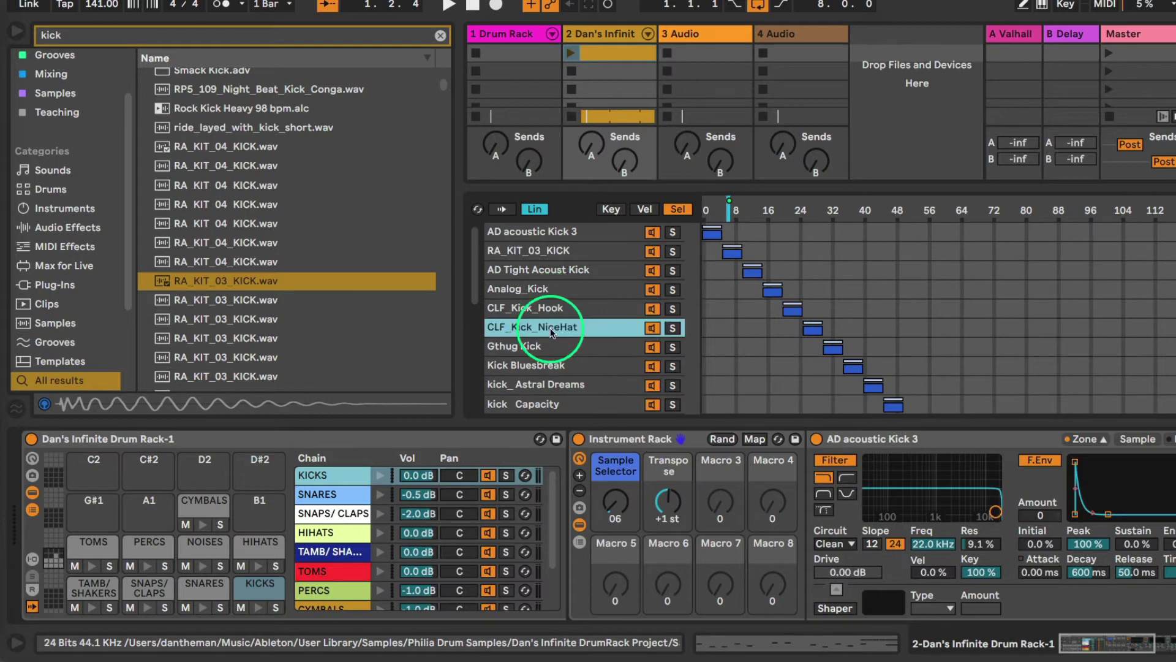
{"action": "key", "text": "Delete"}
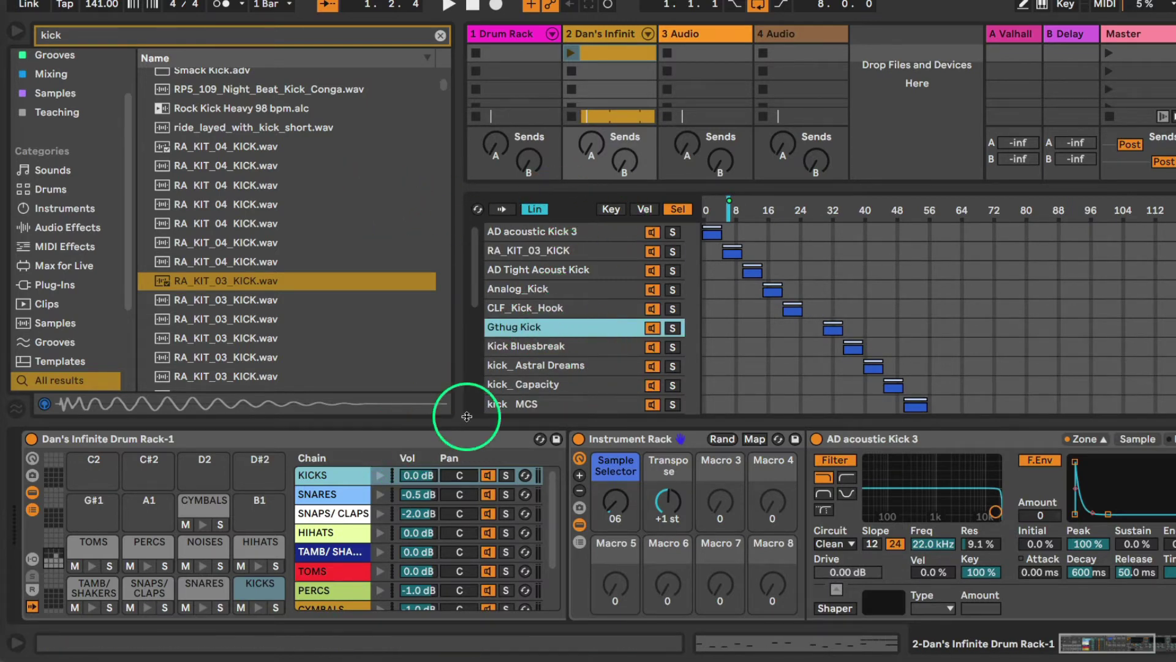
{"action": "left_click", "coordinate": [556, 438]}
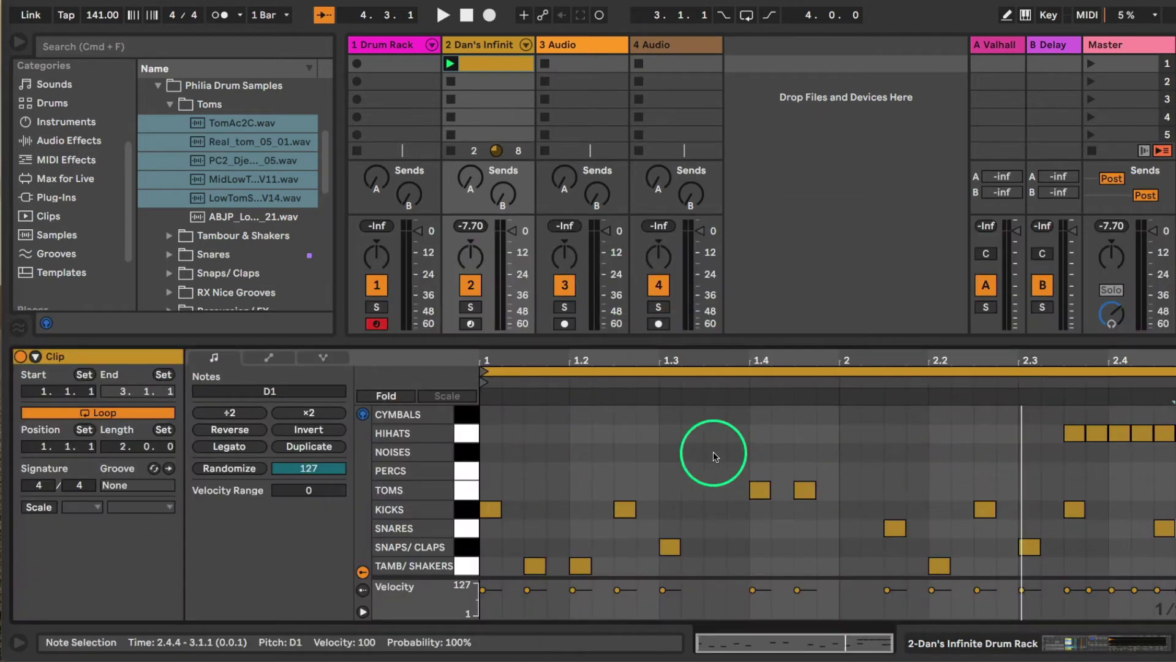
Highlight groups of notes across the drum lanes of the MIDI clip, and clear the selection
{"action": "left_click_drag", "start_coordinate": [675, 437], "coordinate": [1100, 571]}
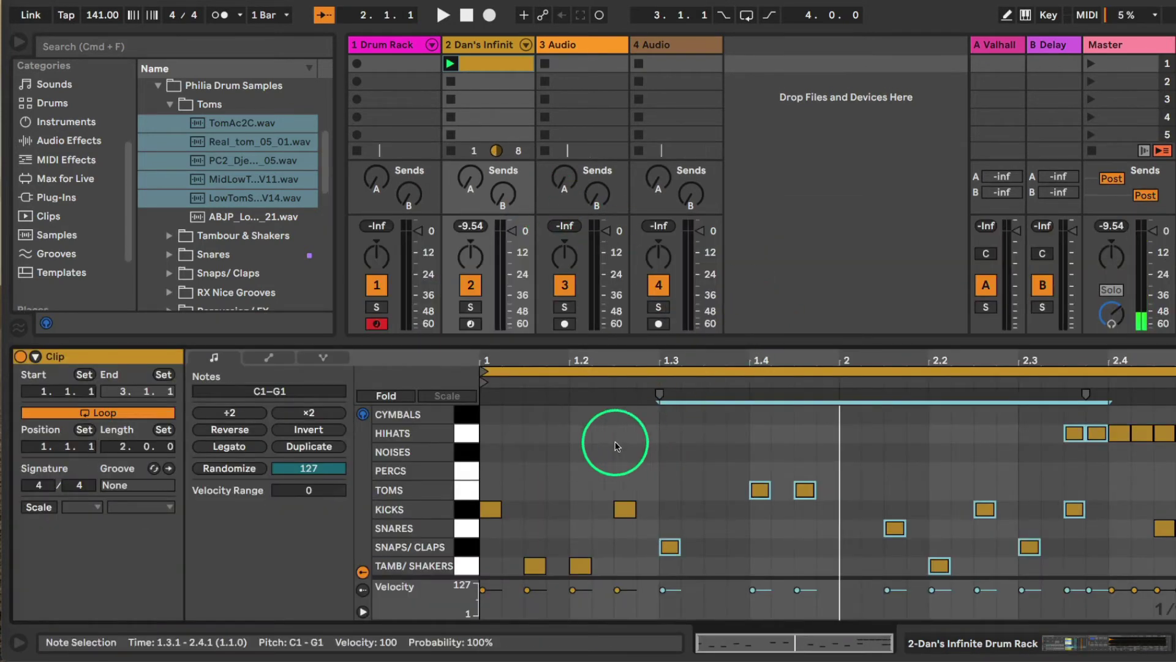
{"action": "left_click", "coordinate": [562, 428]}
{"action": "left_click_drag", "start_coordinate": [562, 428], "coordinate": [906, 539]}
{"action": "left_click", "coordinate": [651, 478]}
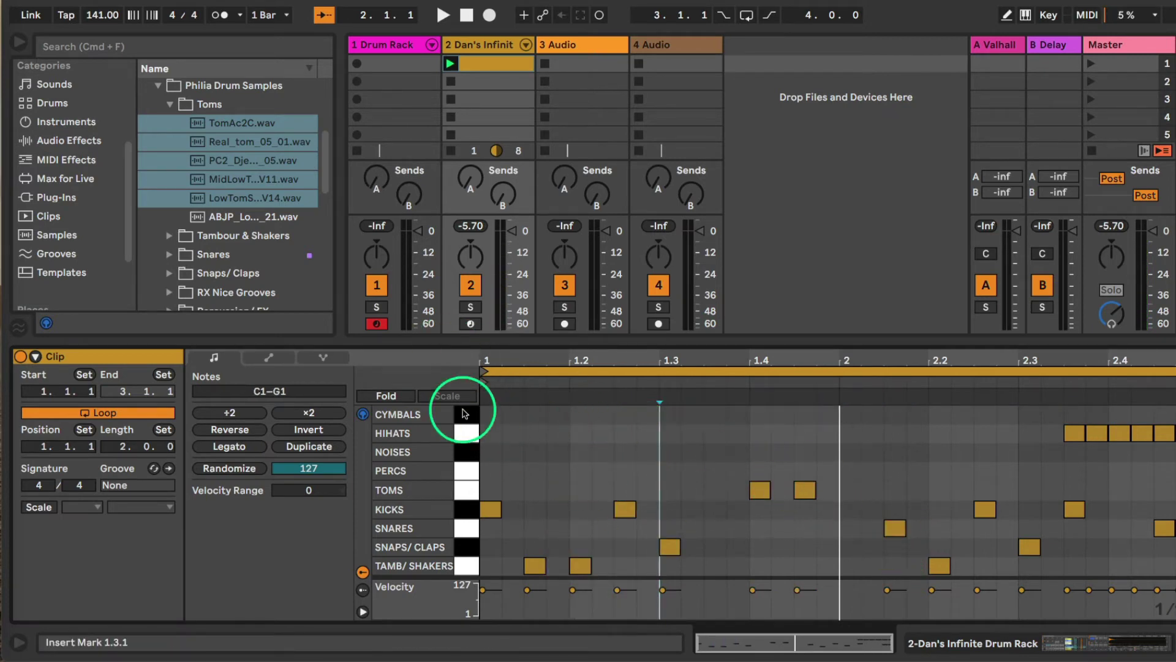
Collapse the Philia Drum Samples folder and return from the MIDI clip to the drum rack's devices
{"action": "left_click", "coordinate": [158, 88]}
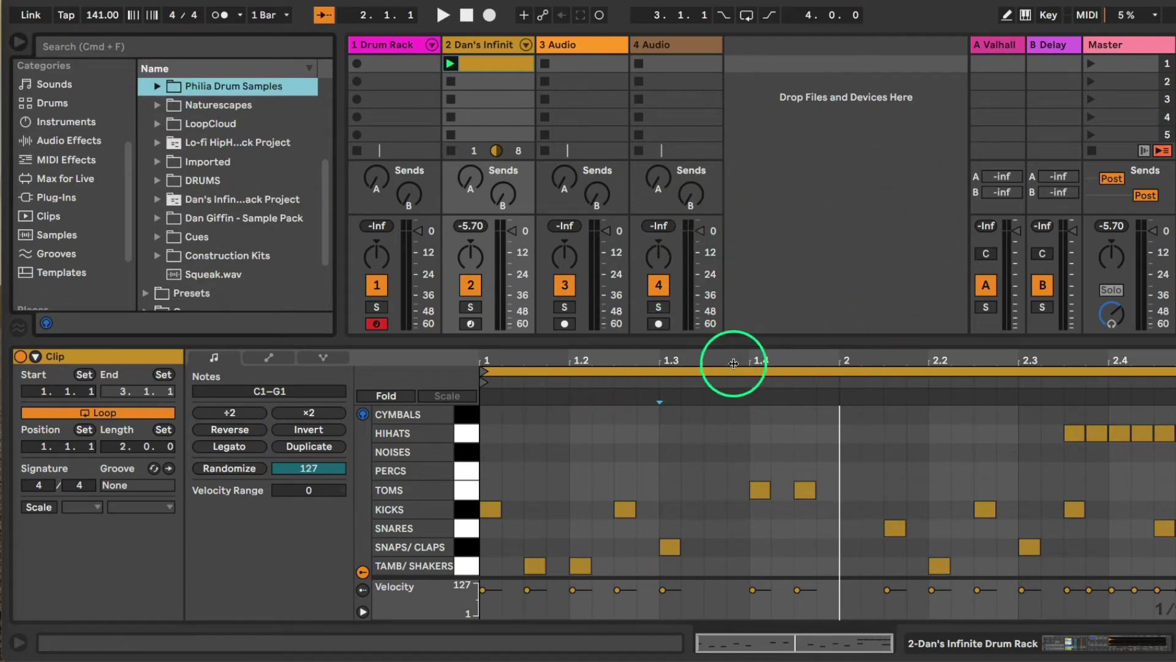
{"action": "key", "text": "shift+Tab"}
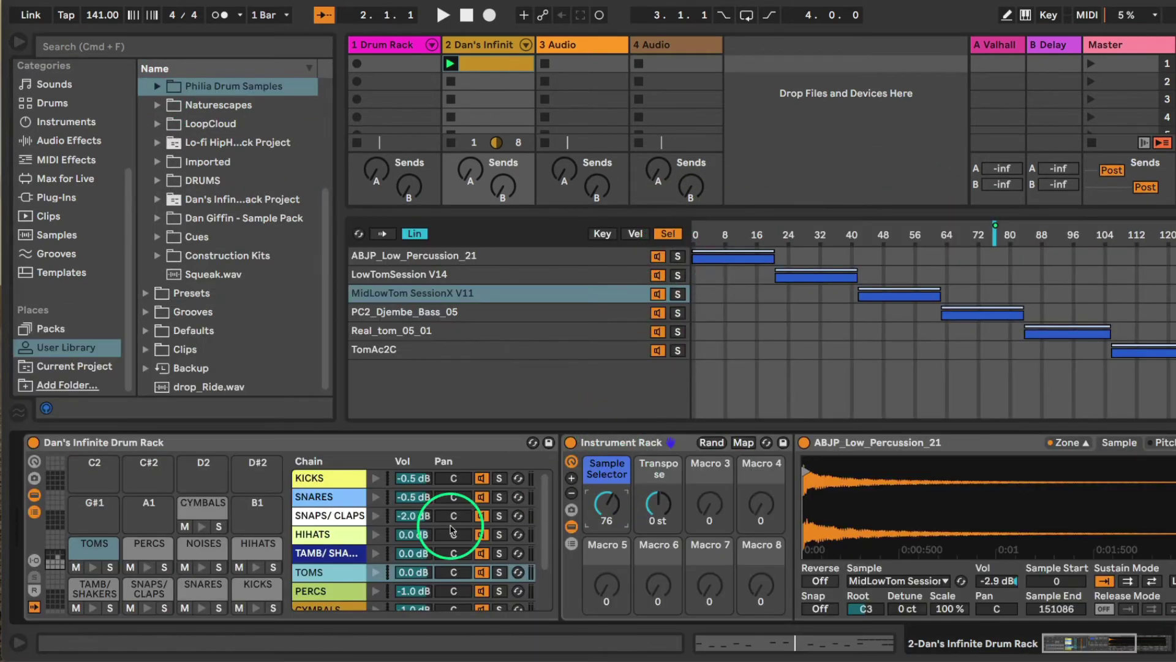
Play the beat, set the Kicks Sample Selector macro to 41, and raise the Kicks chain volume to 0.0 dB
{"action": "left_click", "coordinate": [339, 478]}
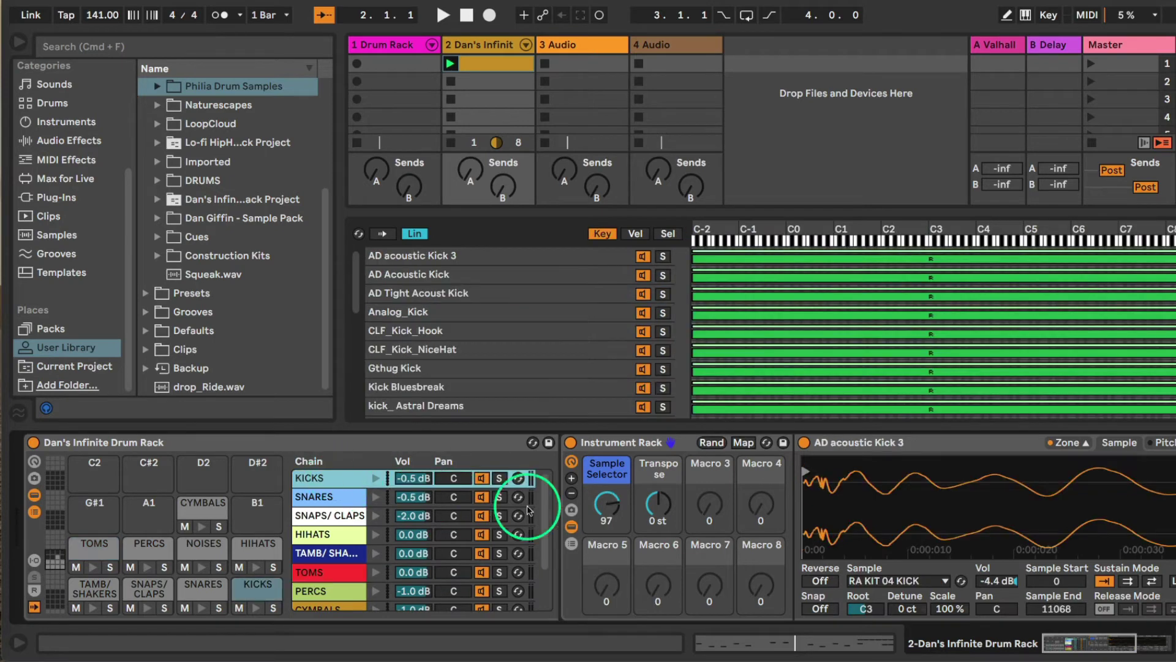
{"action": "key", "text": "space"}
{"action": "left_click_drag", "start_coordinate": [599, 513], "coordinate": [605, 510]}
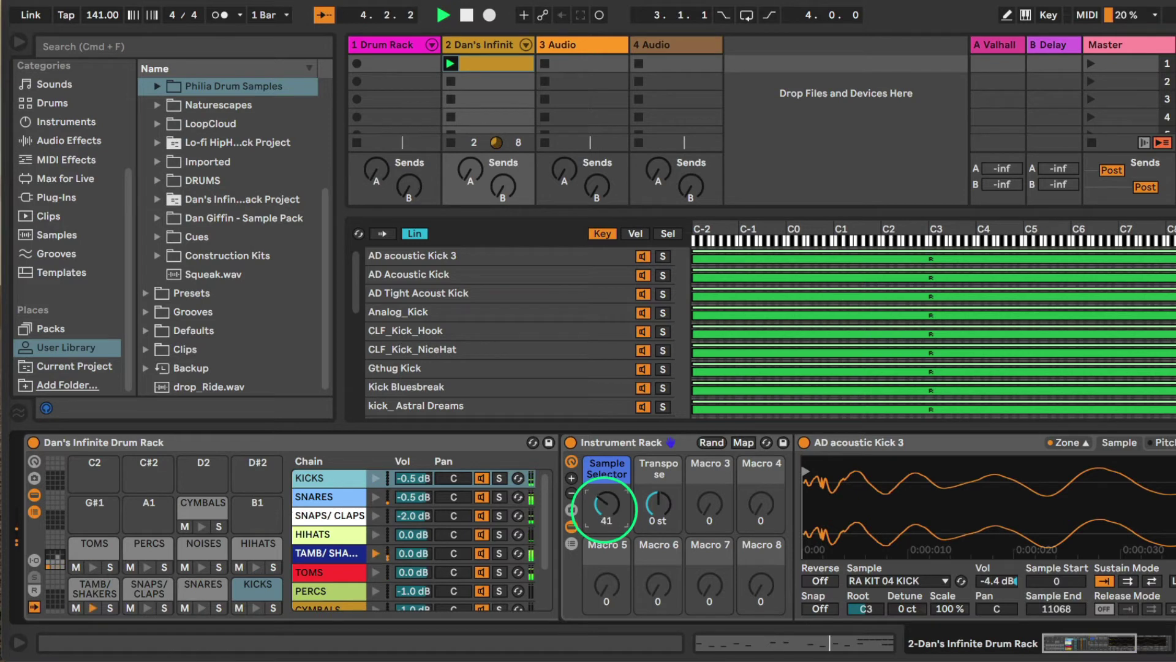
{"action": "left_click", "coordinate": [319, 496]}
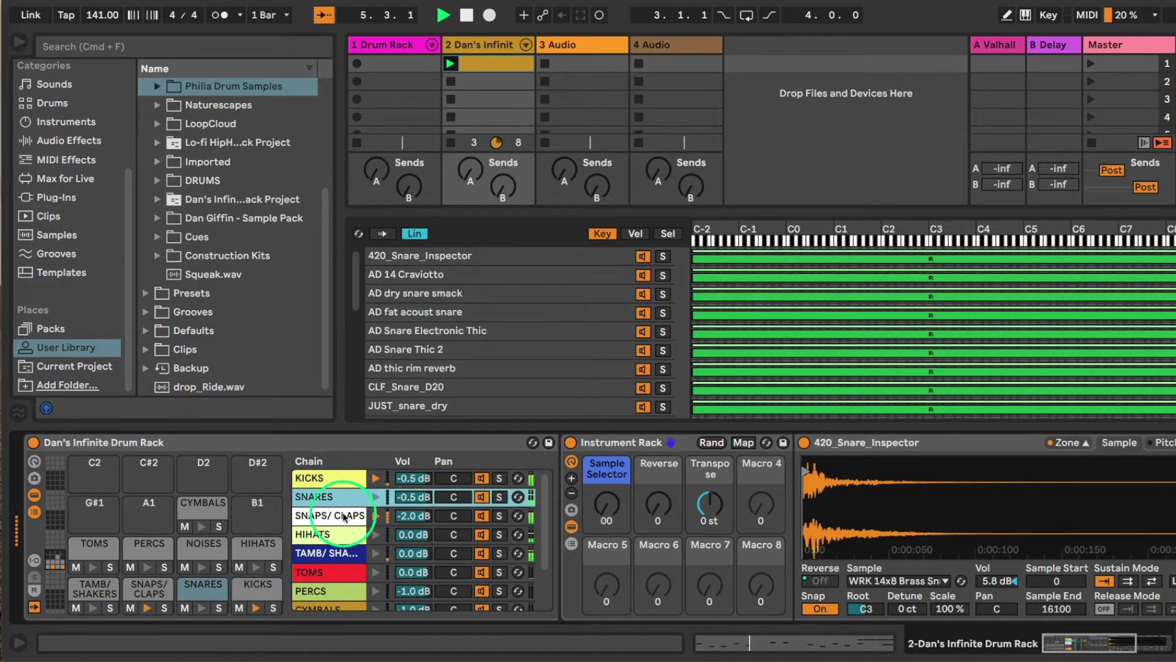
{"action": "left_click_drag", "start_coordinate": [405, 478], "coordinate": [405, 475]}
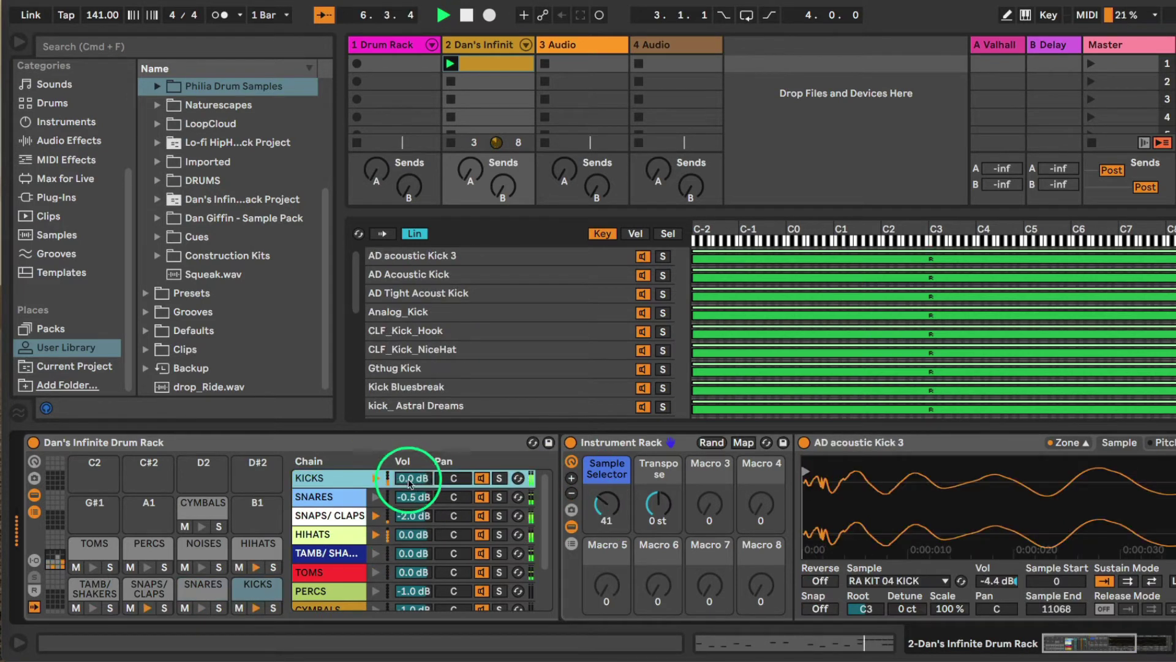
Open the filter settings of the Hihats chain's Sampler and turn on its filter
{"action": "left_click", "coordinate": [351, 537]}
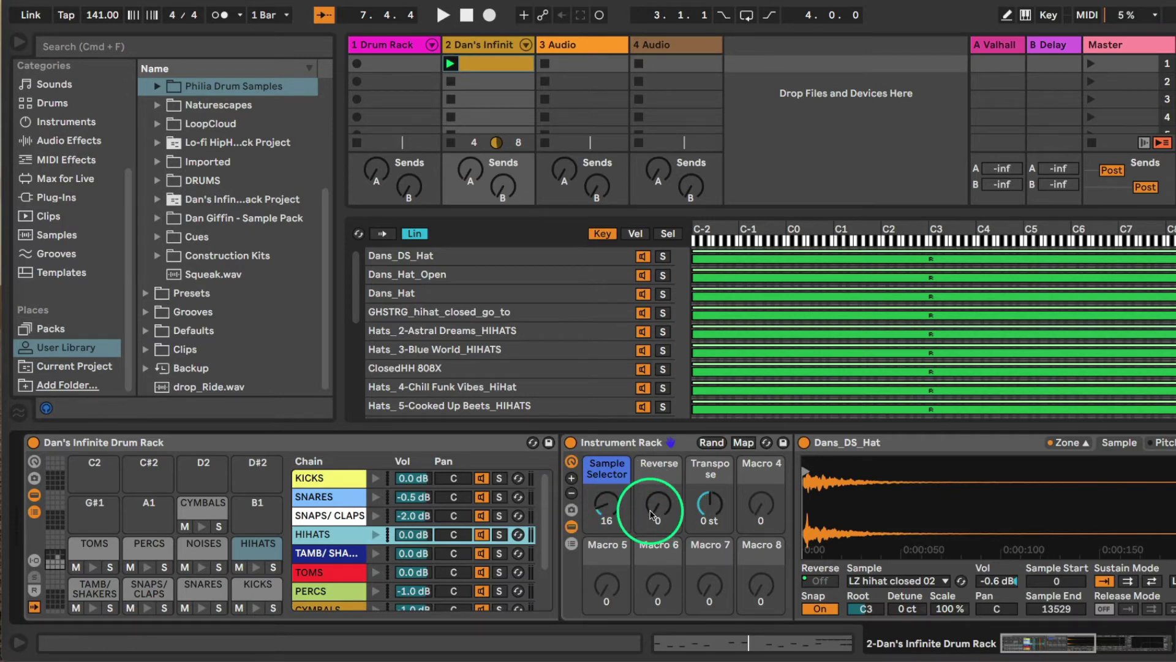
{"action": "scroll", "coordinate": [668, 517], "scroll_direction": "right", "scroll_amount": 6}
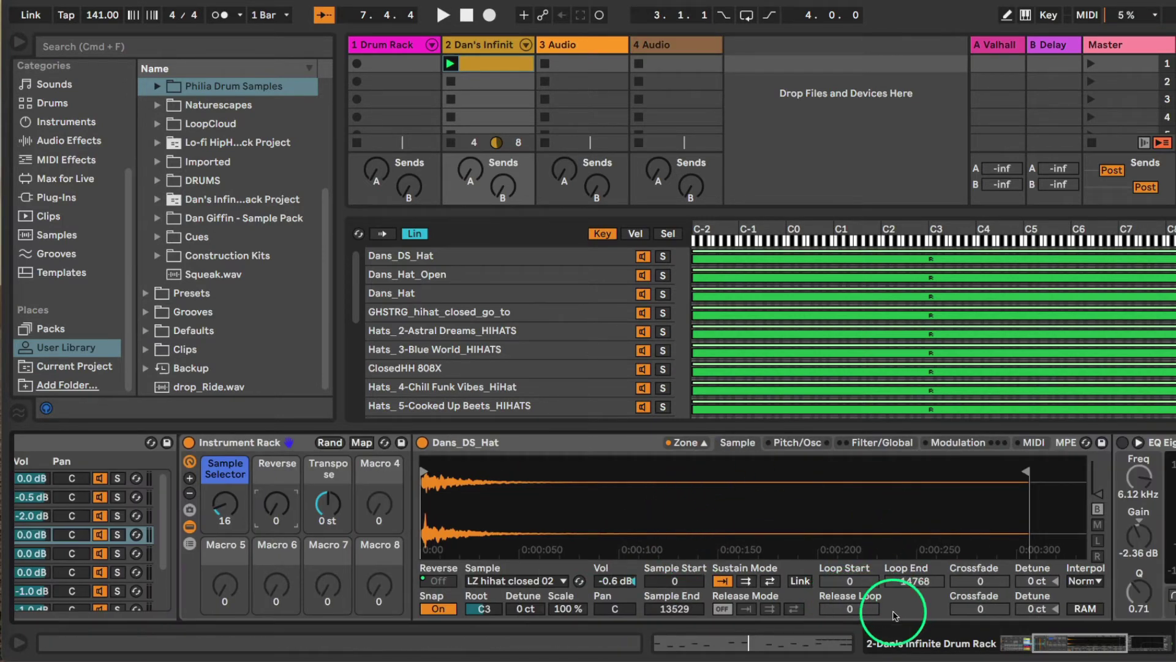
{"action": "left_click", "coordinate": [490, 441]}
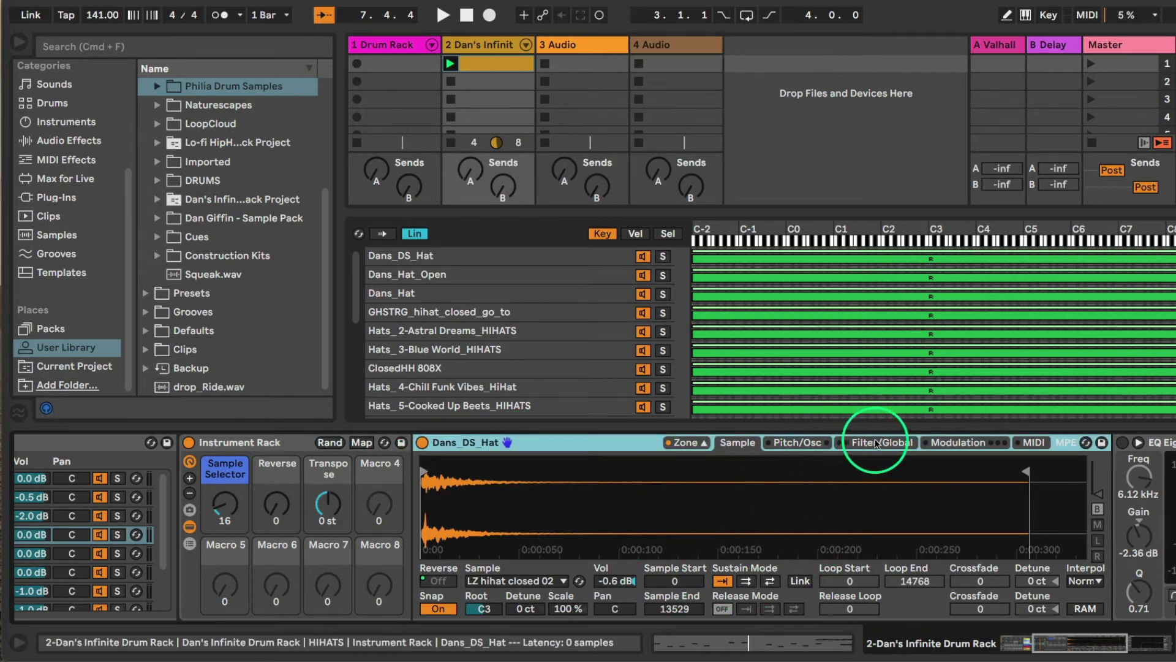
{"action": "left_click", "coordinate": [856, 442]}
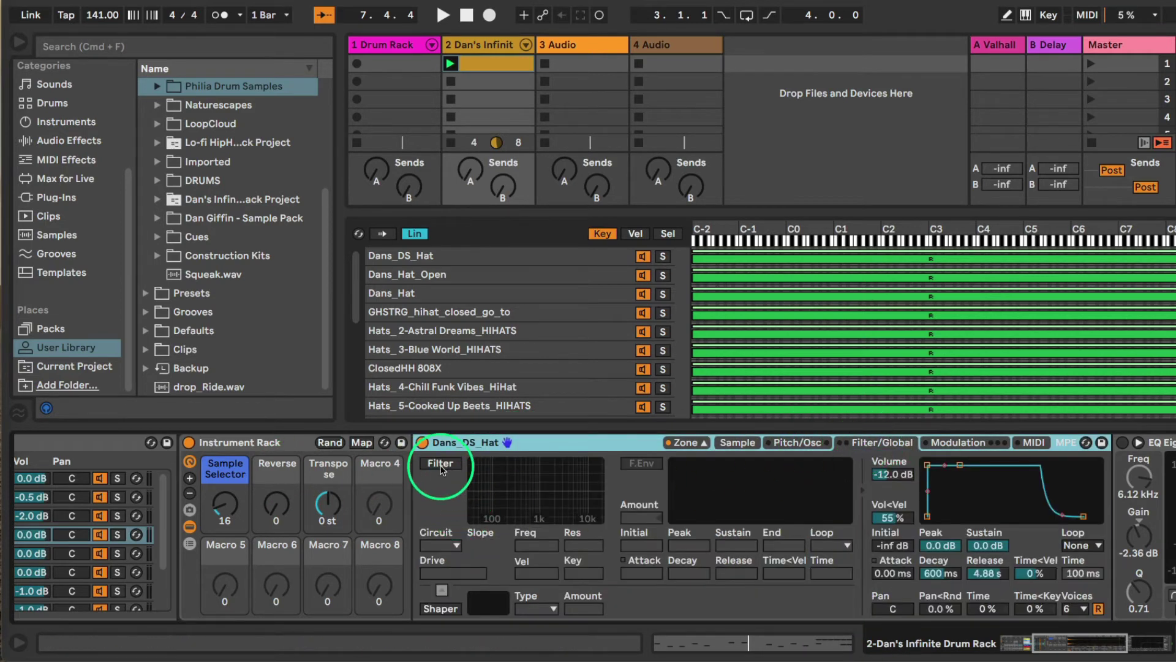
{"action": "left_click", "coordinate": [446, 467]}
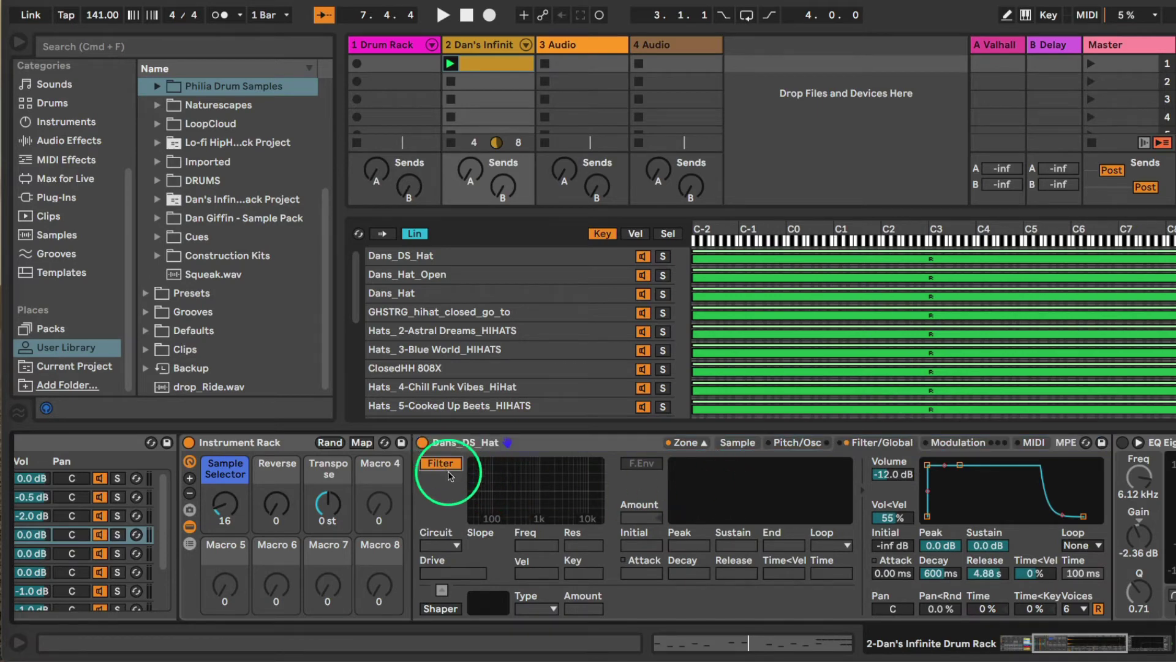
Audition the hihat and adjust its low-pass filter to about 1.88 kHz with 16% resonance
{"action": "scroll", "coordinate": [485, 499], "scroll_direction": "left", "scroll_amount": 5}
{"action": "left_click_drag", "start_coordinate": [851, 506], "coordinate": [815, 516]}
{"action": "left_click", "coordinate": [256, 542]}
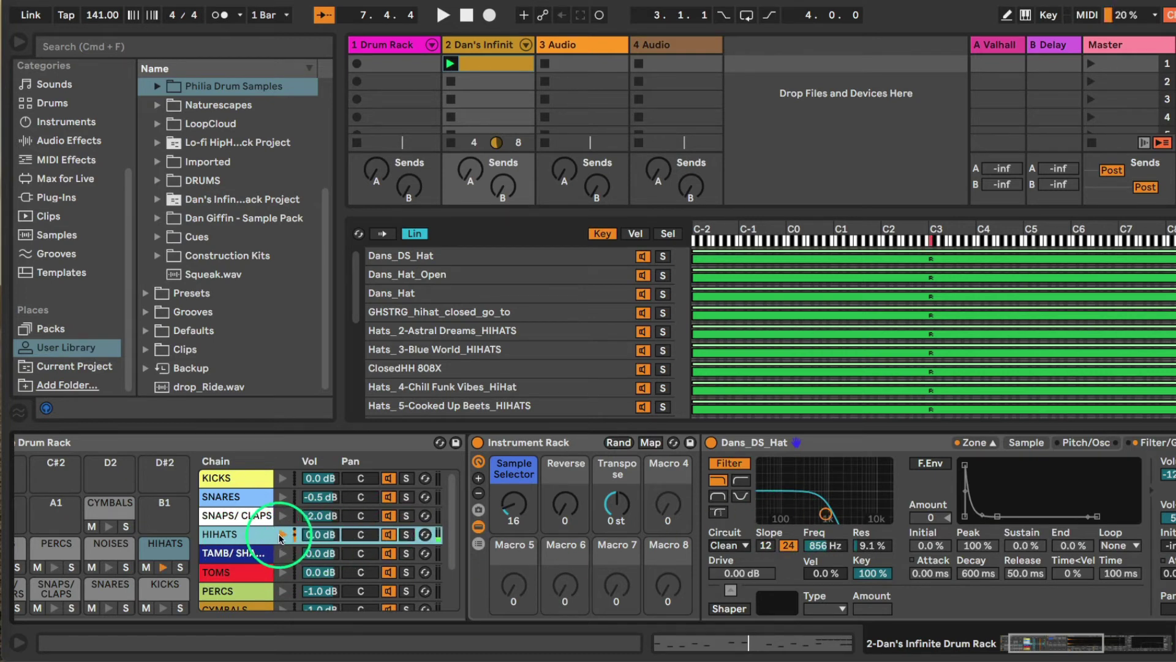
{"action": "mouse_move", "coordinate": [832, 510]}
{"action": "left_mouse_down"}
{"action": "mouse_move", "coordinate": [843, 506]}
{"action": "mouse_move", "coordinate": [816, 495]}
{"action": "mouse_move", "coordinate": [846, 510]}
{"action": "left_mouse_up"}
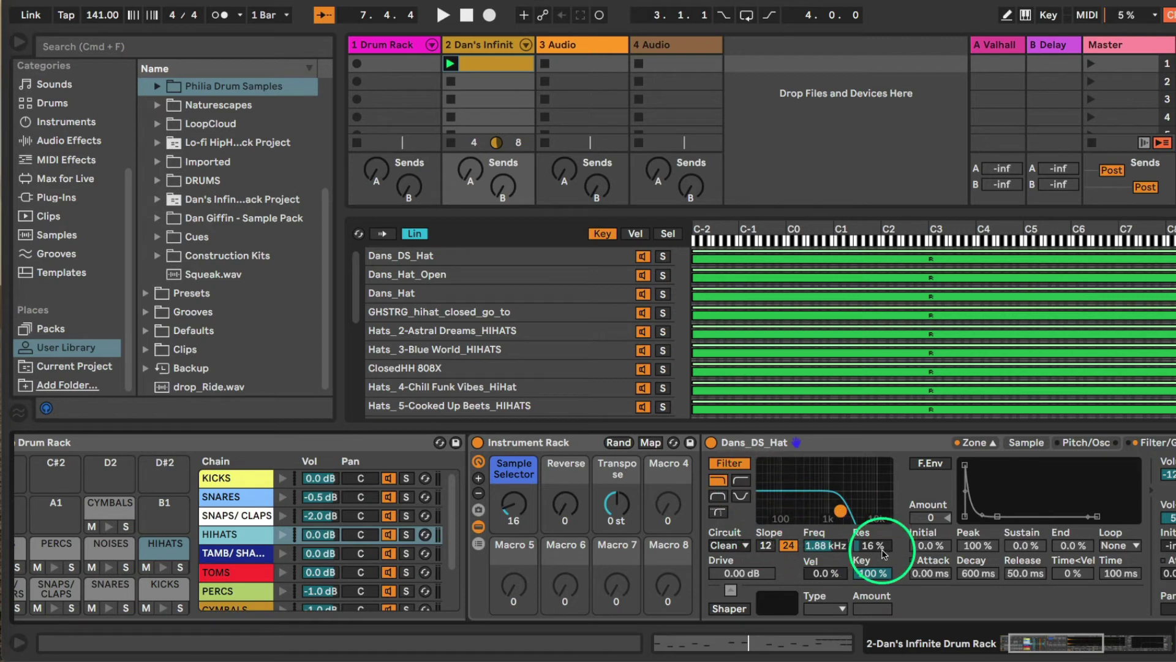
Map the hihat filter's frequency to Macro 5 and set that macro to 4.17 kHz
{"action": "right_click", "coordinate": [818, 551]}
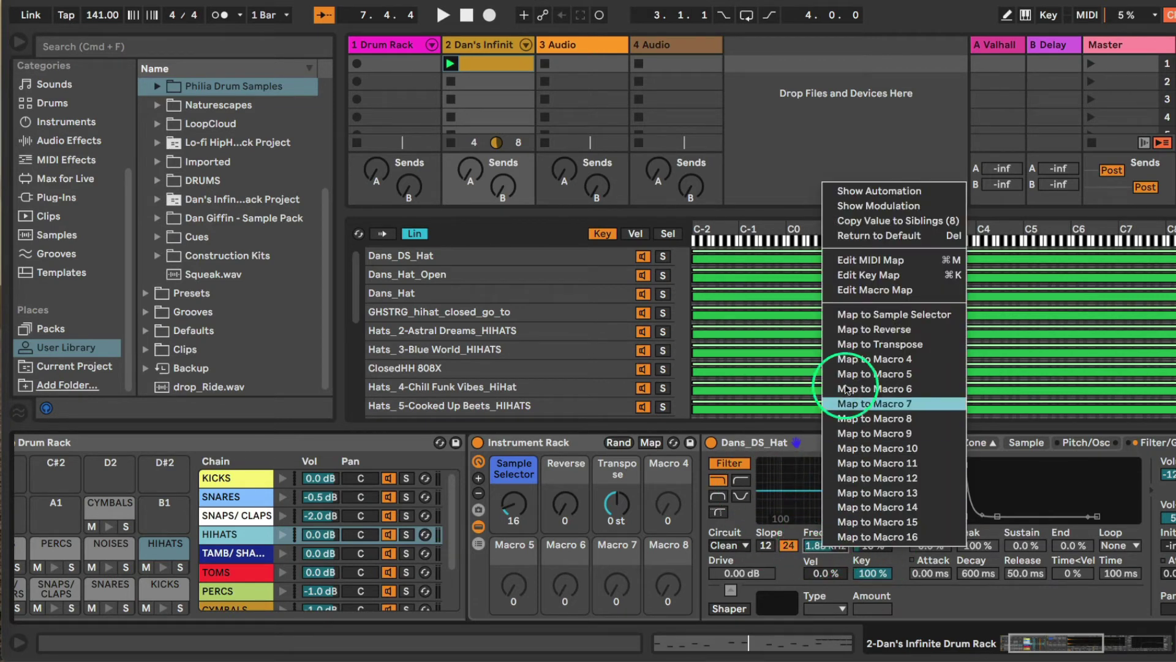
{"action": "left_click", "coordinate": [896, 375]}
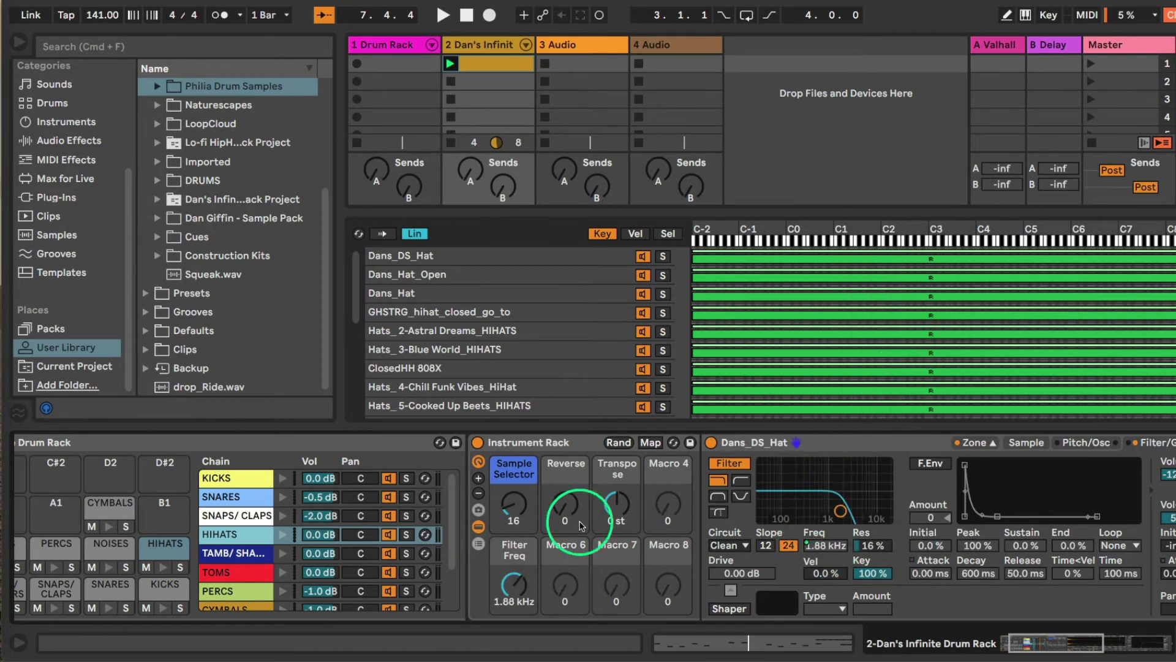
{"action": "mouse_move", "coordinate": [513, 582]}
{"action": "left_mouse_down"}
{"action": "mouse_move", "coordinate": [513, 570]}
{"action": "mouse_move", "coordinate": [519, 599]}
{"action": "mouse_move", "coordinate": [518, 575]}
{"action": "left_mouse_up"}
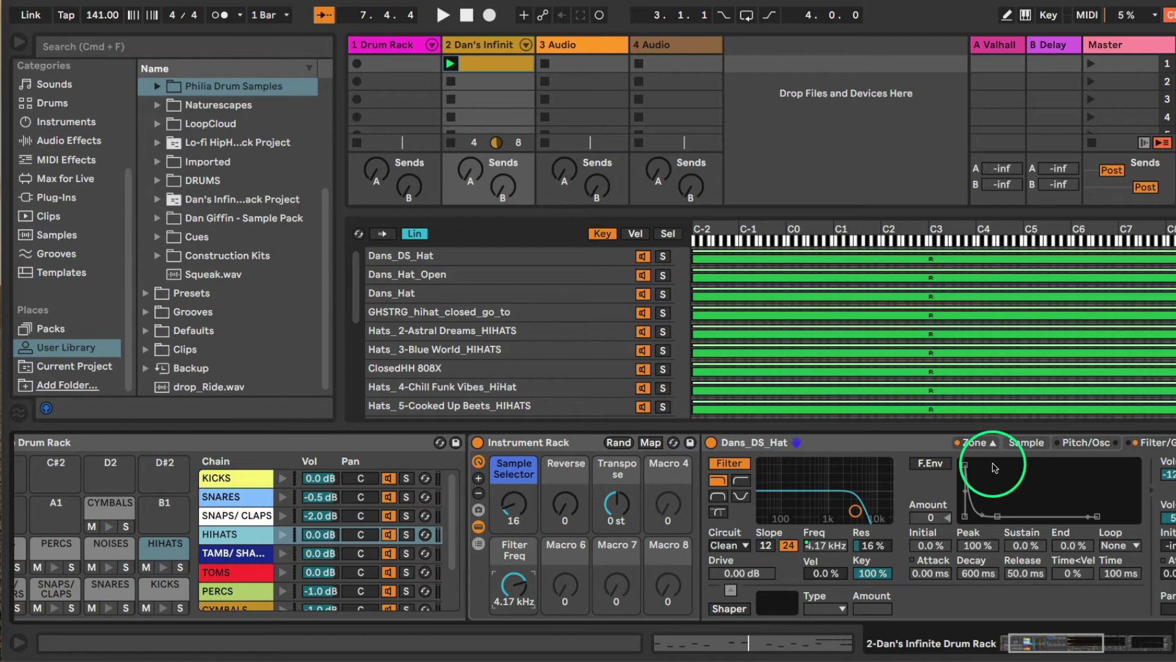
Play the beat and lower the Hihats Filter Freq macro to 2.02 kHz
{"action": "left_click", "coordinate": [767, 444]}
{"action": "scroll", "coordinate": [372, 557], "scroll_direction": "left", "scroll_amount": 3}
{"action": "scroll", "coordinate": [775, 472], "scroll_direction": "right", "scroll_amount": 3}
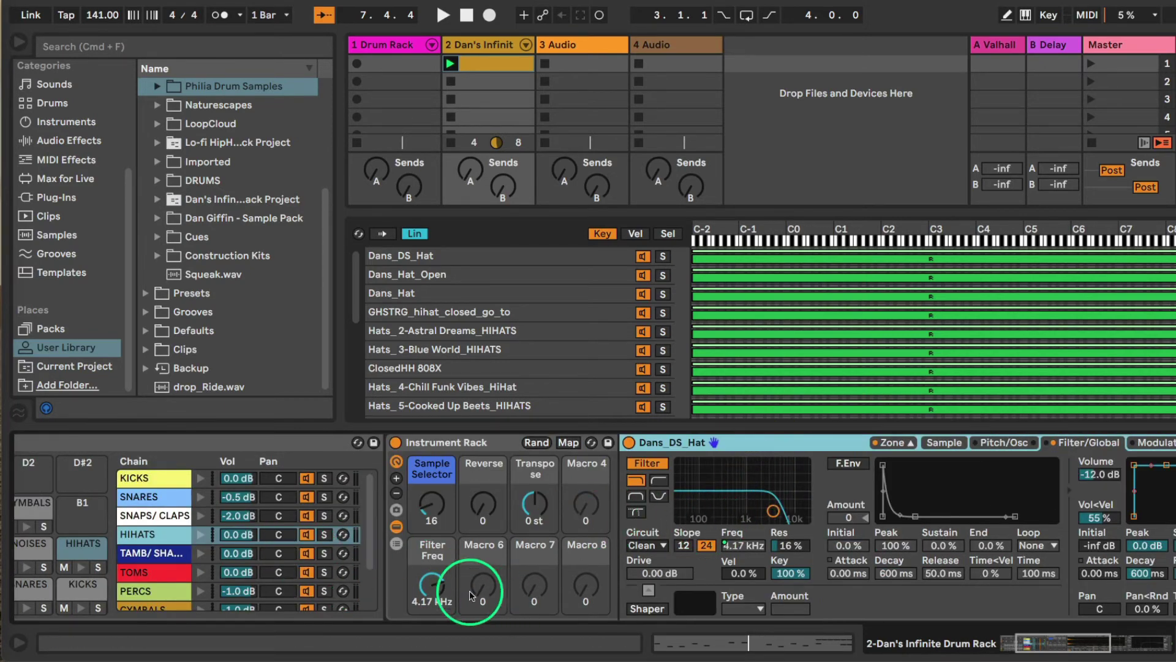
{"action": "left_click", "coordinate": [432, 585]}
{"action": "key", "text": "space"}
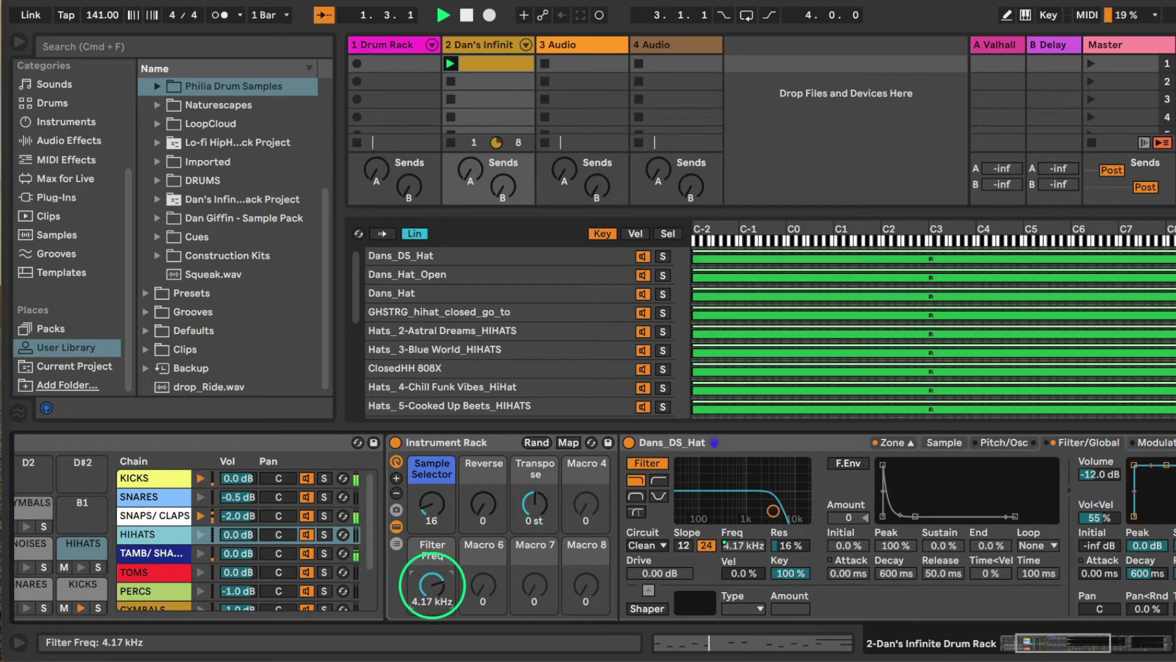
{"action": "mouse_move", "coordinate": [432, 585]}
{"action": "left_mouse_down"}
{"action": "mouse_move", "coordinate": [432, 573]}
{"action": "mouse_move", "coordinate": [432, 603]}
{"action": "mouse_move", "coordinate": [432, 567]}
{"action": "mouse_move", "coordinate": [432, 587]}
{"action": "left_mouse_up"}
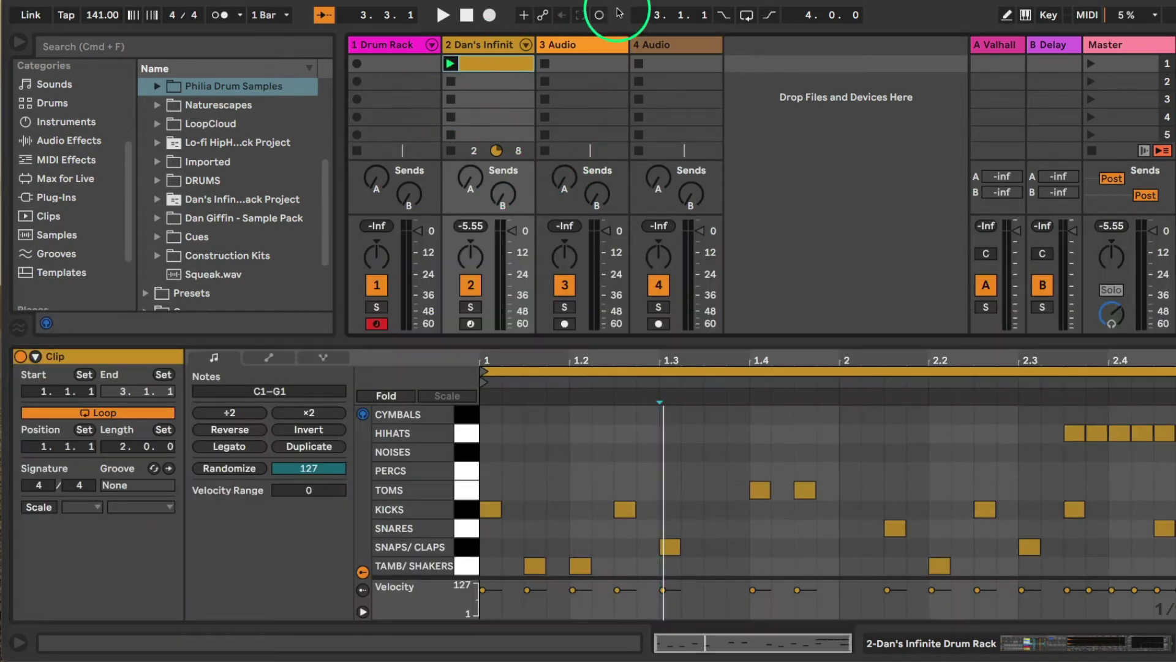
Place the session drum clip in the arrangement over bars 1 to 8, enable arrangement playback, and loop the clip
{"action": "key", "text": "Tab"}
{"action": "left_click_drag", "start_coordinate": [497, 60], "coordinate": [446, 166]}
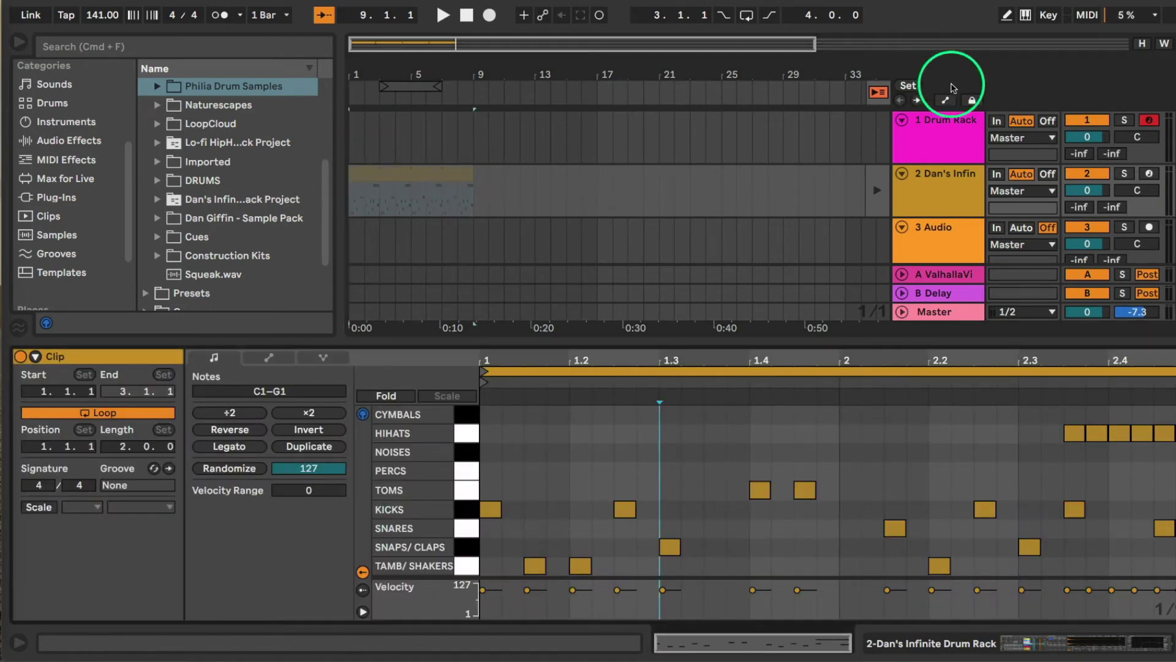
{"action": "left_click", "coordinate": [877, 92]}
{"action": "left_click", "coordinate": [459, 174]}
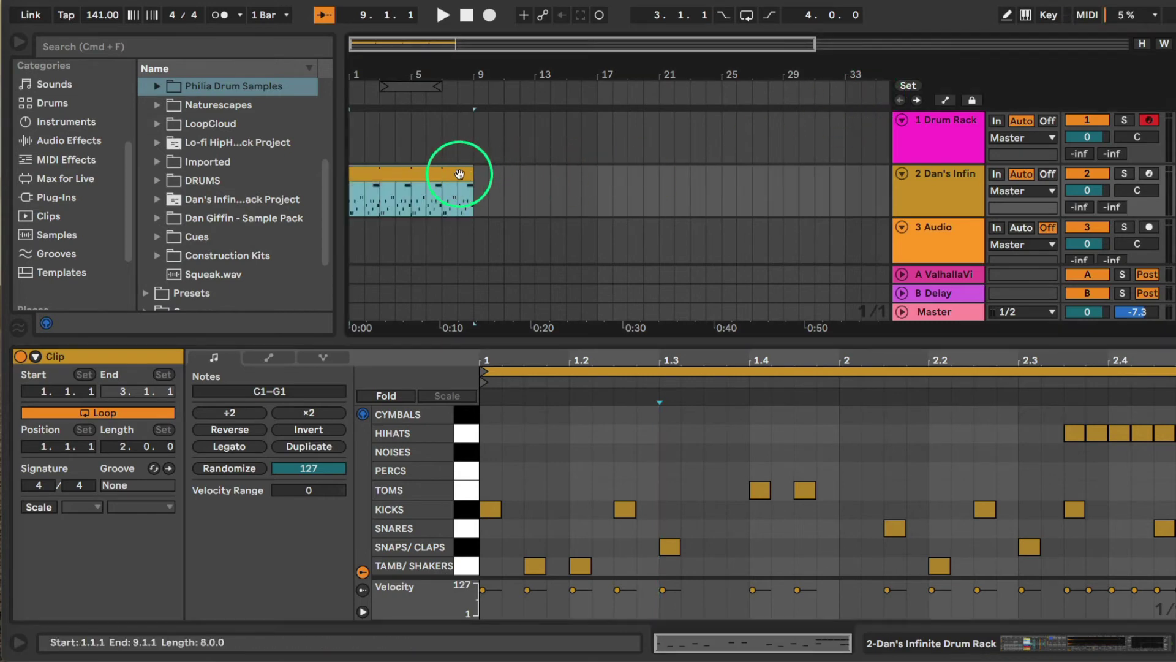
{"action": "key", "text": "super+l"}
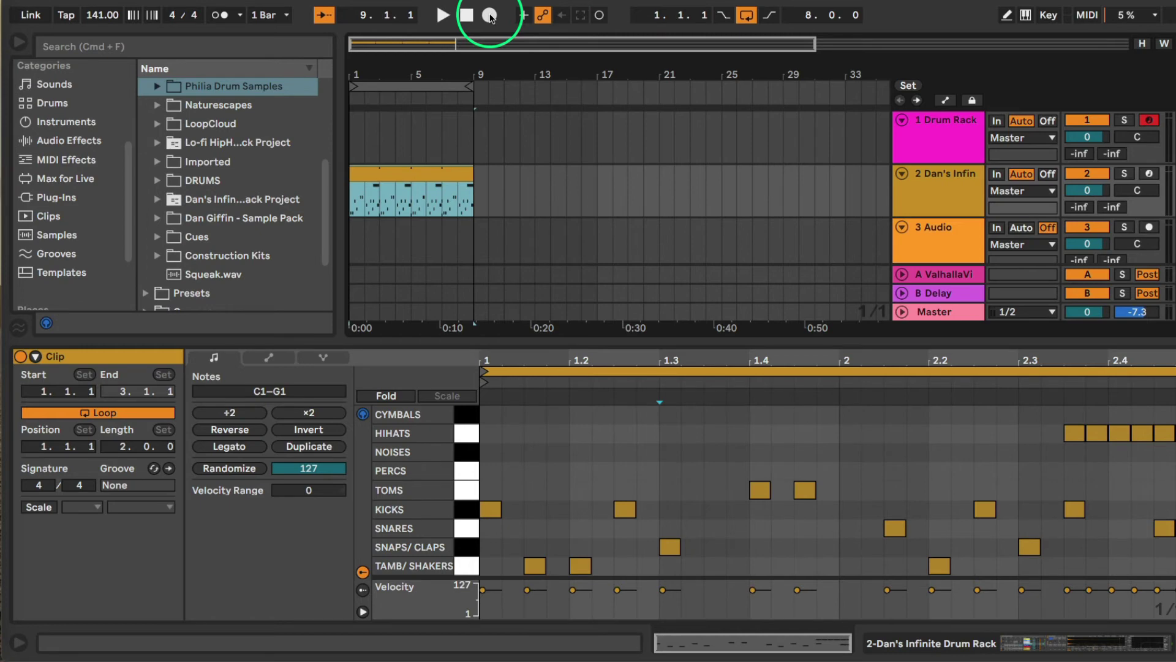
Add hihat notes at 1.2, 1.3 and 2.1 in the arrangement's drum clip and play it
{"action": "key", "text": "shift+Tab"}
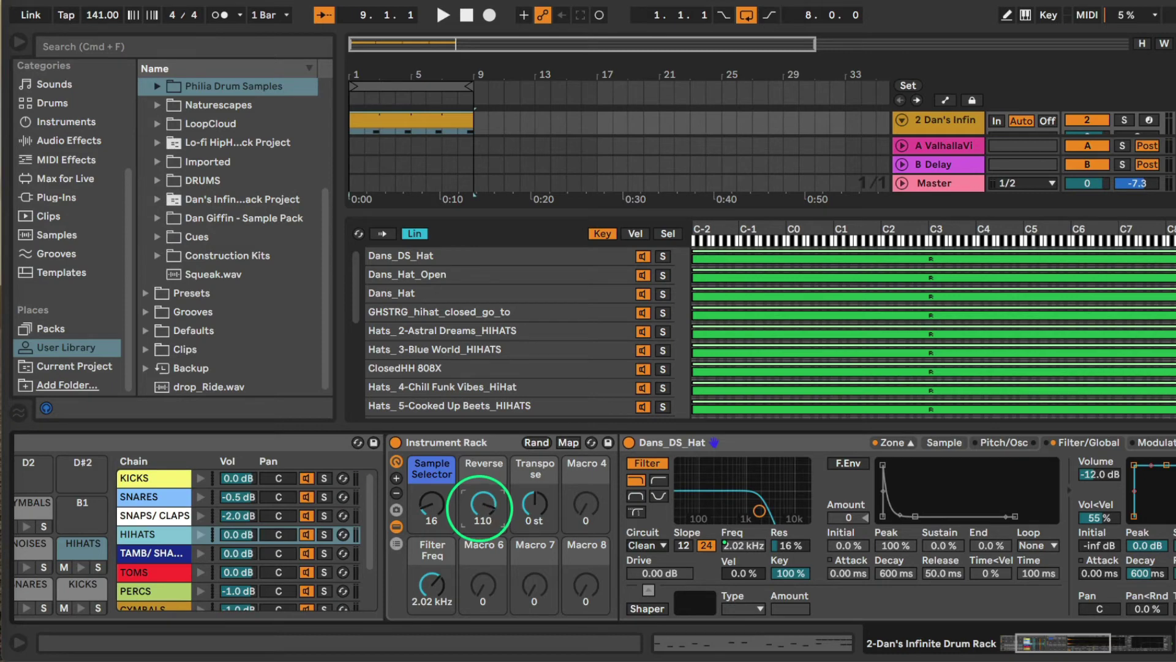
{"action": "double_click", "coordinate": [382, 120]}
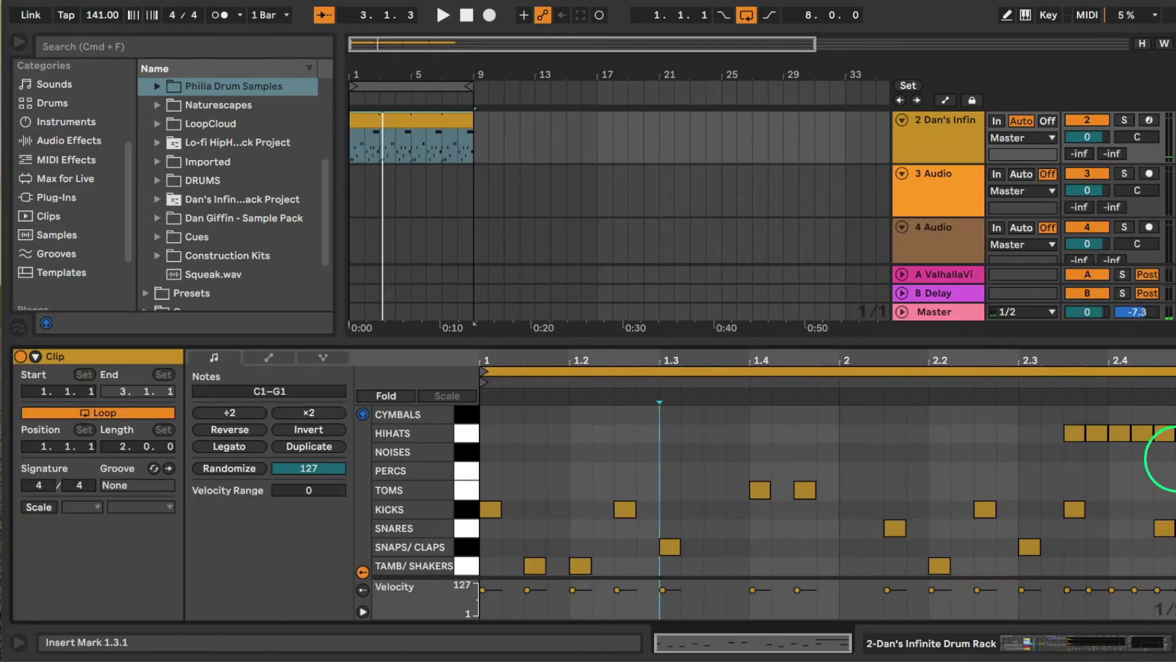
{"action": "double_click", "coordinate": [850, 434]}
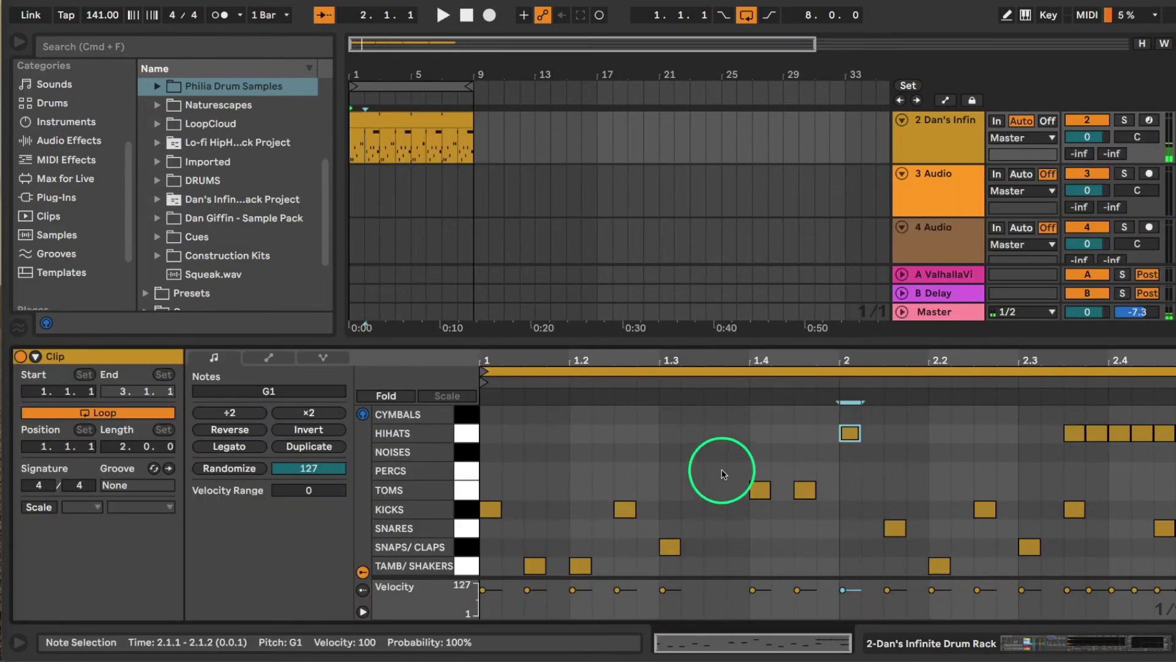
{"action": "double_click", "coordinate": [667, 433]}
{"action": "double_click", "coordinate": [576, 433]}
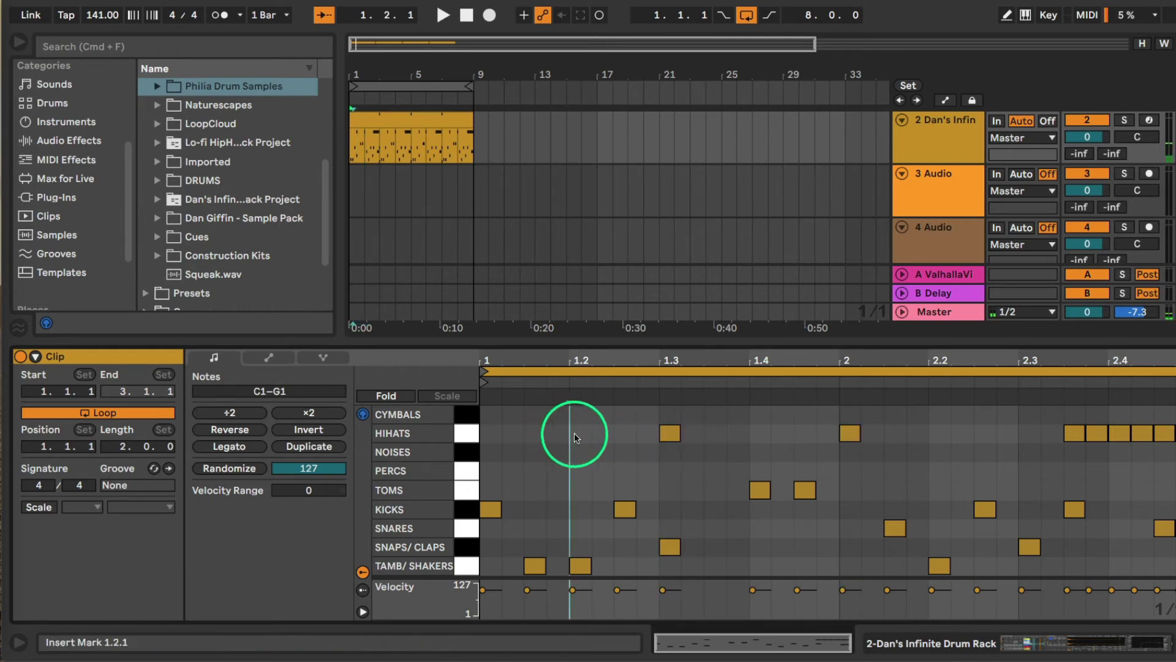
{"action": "key", "text": "space"}
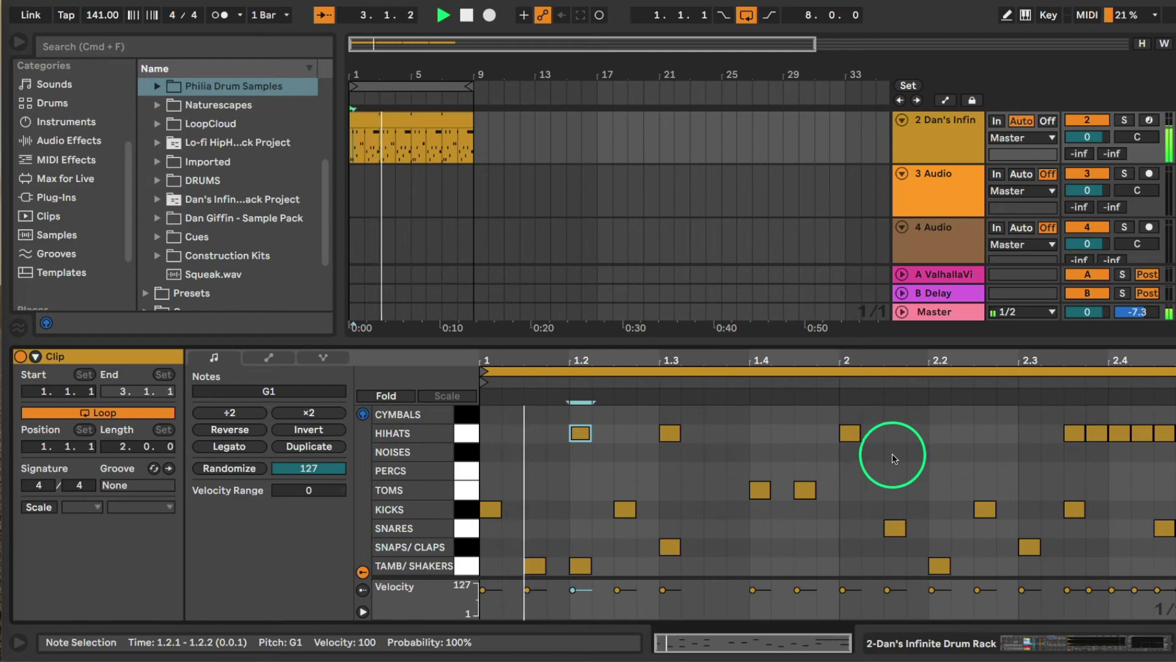
Thin out the closing hihat roll in the clip and raise the Hihats Filter Freq macro to 11.2 kHz during playback
{"action": "key", "text": "shift+Tab"}
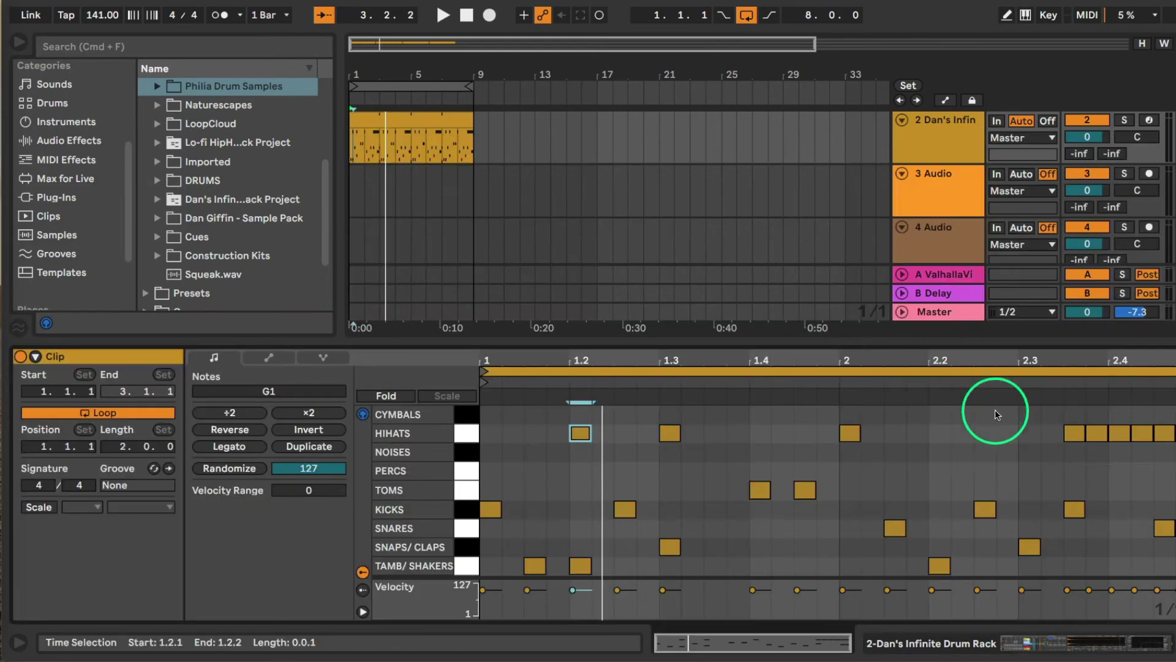
{"action": "left_click", "coordinate": [1080, 433]}
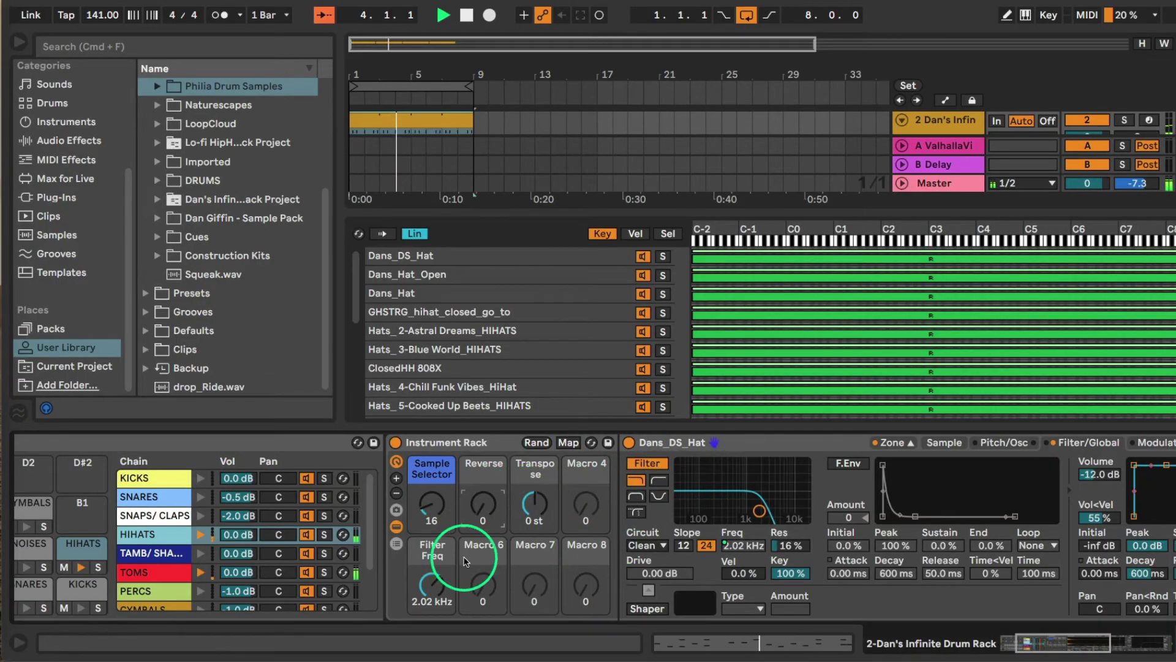
{"action": "left_click_drag", "start_coordinate": [438, 592], "coordinate": [438, 590]}
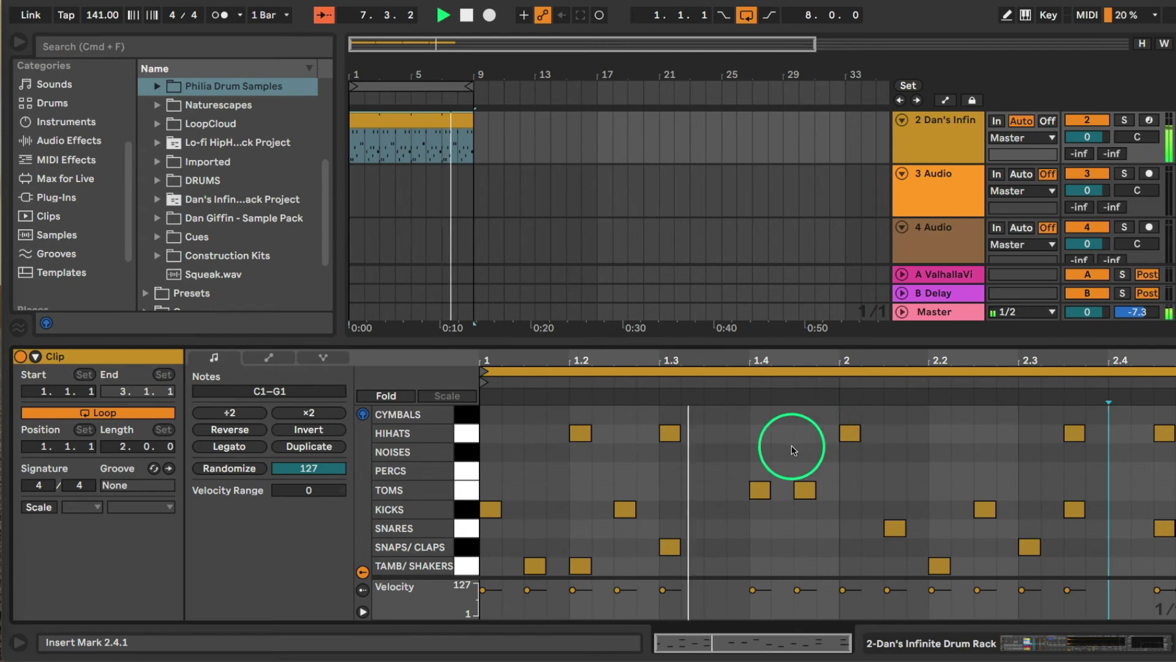
Audition the hihat notes at 1.2 and 1.3 in the clip and return to the rack's devices
{"action": "left_click", "coordinate": [580, 433]}
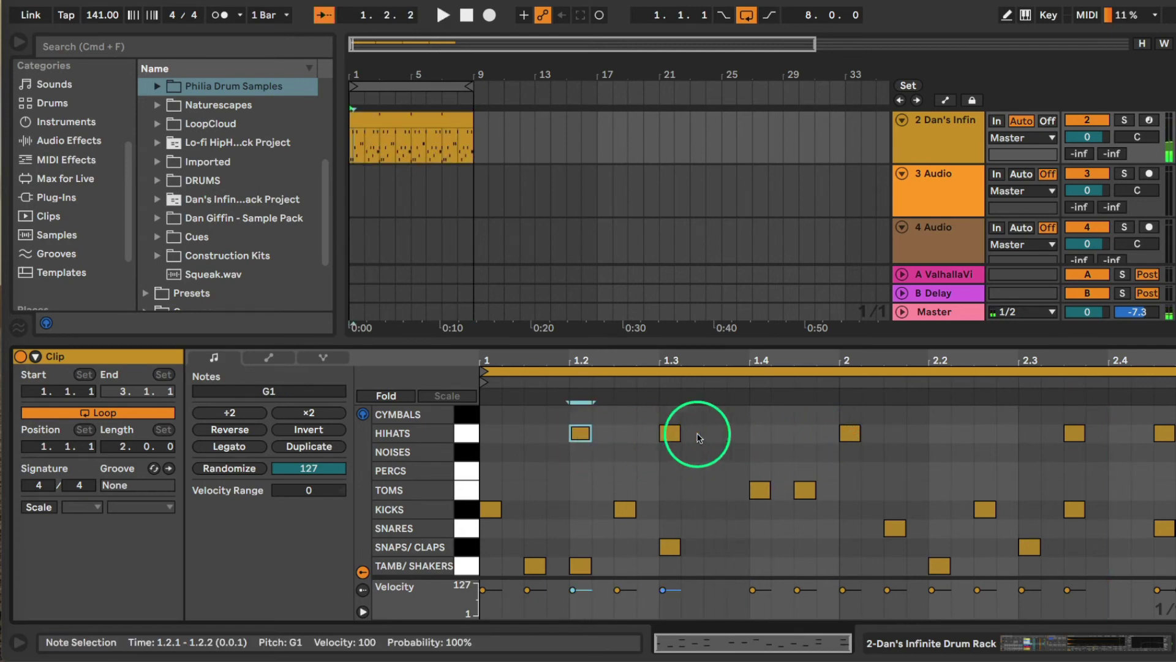
{"action": "left_click", "coordinate": [670, 435]}
{"action": "key", "text": "shift+Tab"}
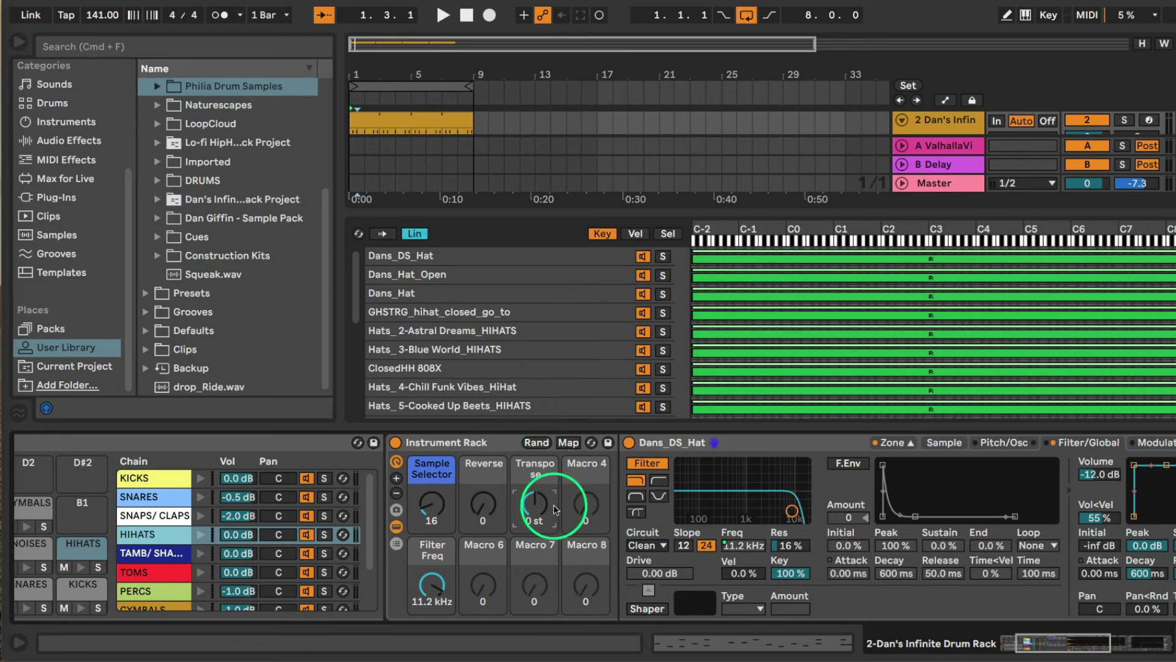
Try the Kicks Transpose macro at -4 st and +9 st, and leave it at +1 st
{"action": "scroll", "coordinate": [539, 509], "scroll_direction": "left", "scroll_amount": 5}
{"action": "left_click", "coordinate": [350, 481]}
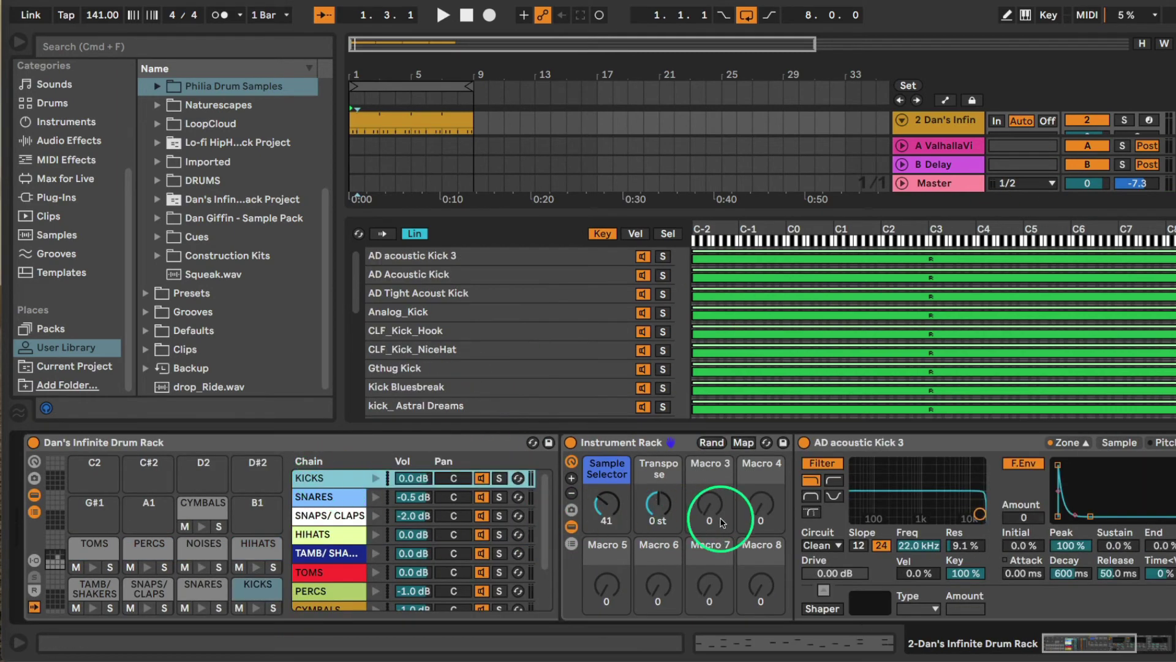
{"action": "left_click", "coordinate": [674, 511]}
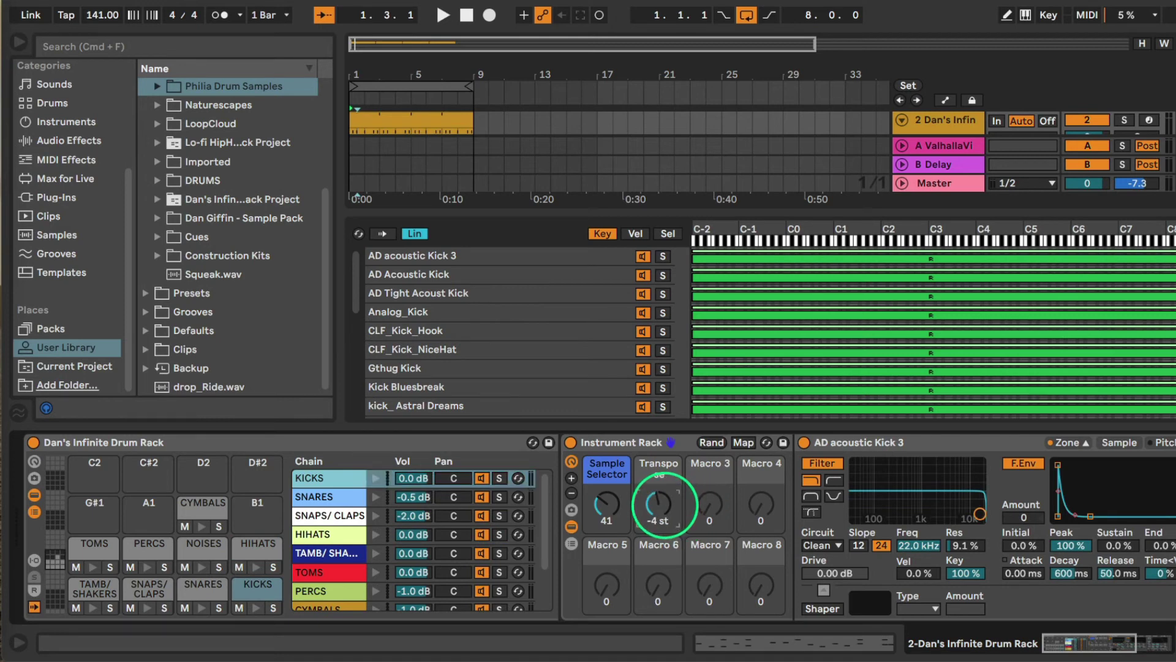
{"action": "left_click_drag", "start_coordinate": [664, 504], "coordinate": [665, 503]}
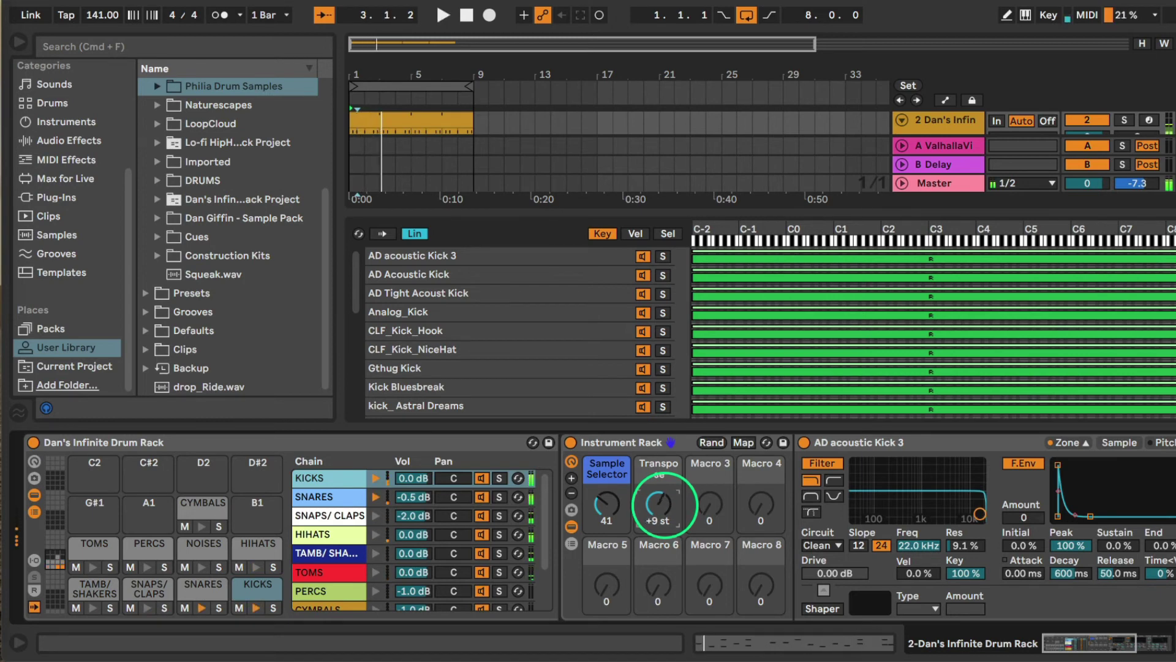
Select the 8-bar drum clip in the arrangement and make the arrangement area taller
{"action": "left_click", "coordinate": [389, 120]}
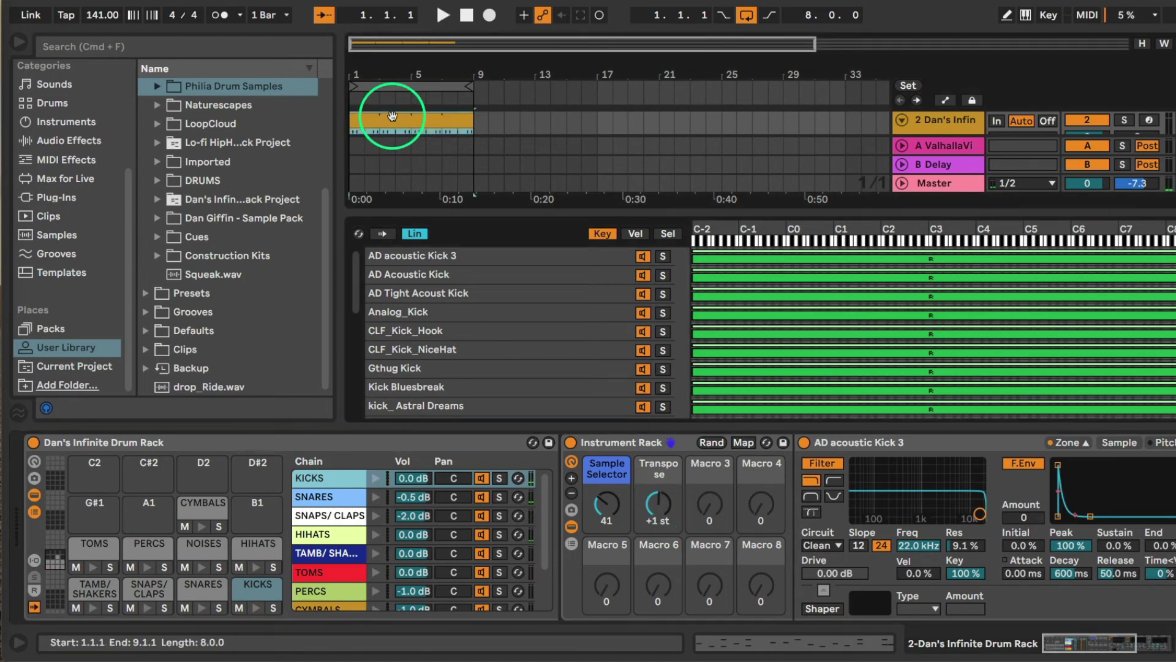
{"action": "scroll", "coordinate": [399, 136], "scroll_direction": "up", "scroll_amount": 2}
{"action": "scroll", "coordinate": [429, 184], "scroll_direction": "down", "scroll_amount": 3}
{"action": "left_click_drag", "start_coordinate": [435, 208], "coordinate": [435, 295]}
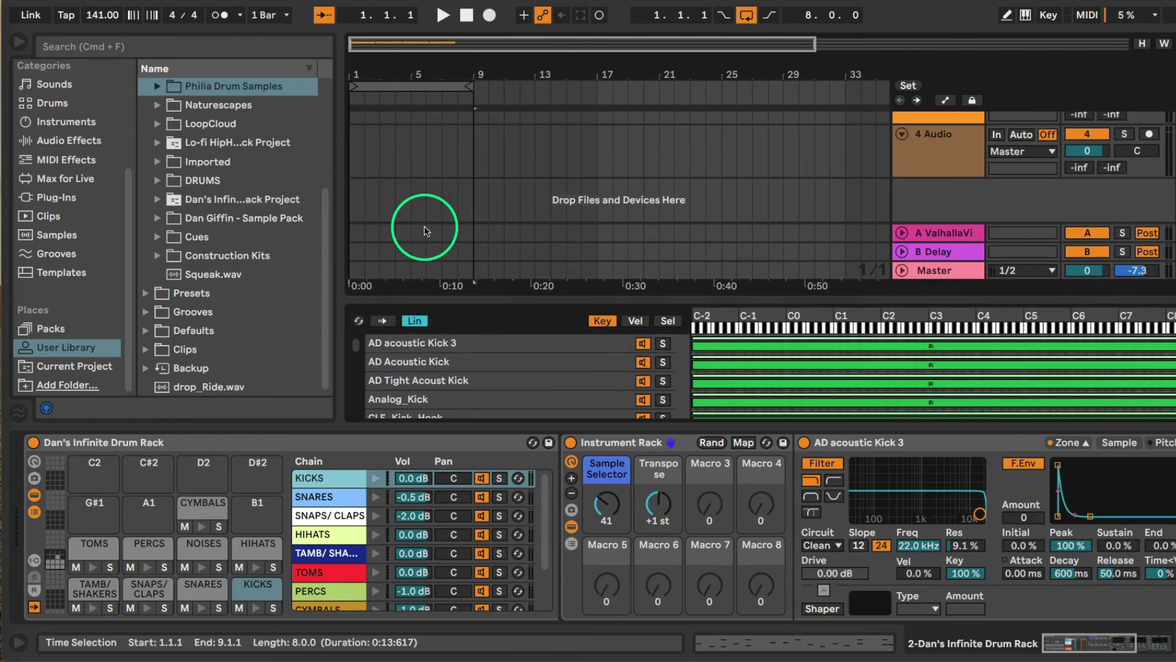
Record Transpose macro automation for the Hihats chain over the drum clip, finishing at +15 st
{"action": "scroll", "coordinate": [433, 245], "scroll_direction": "up", "scroll_amount": 3}
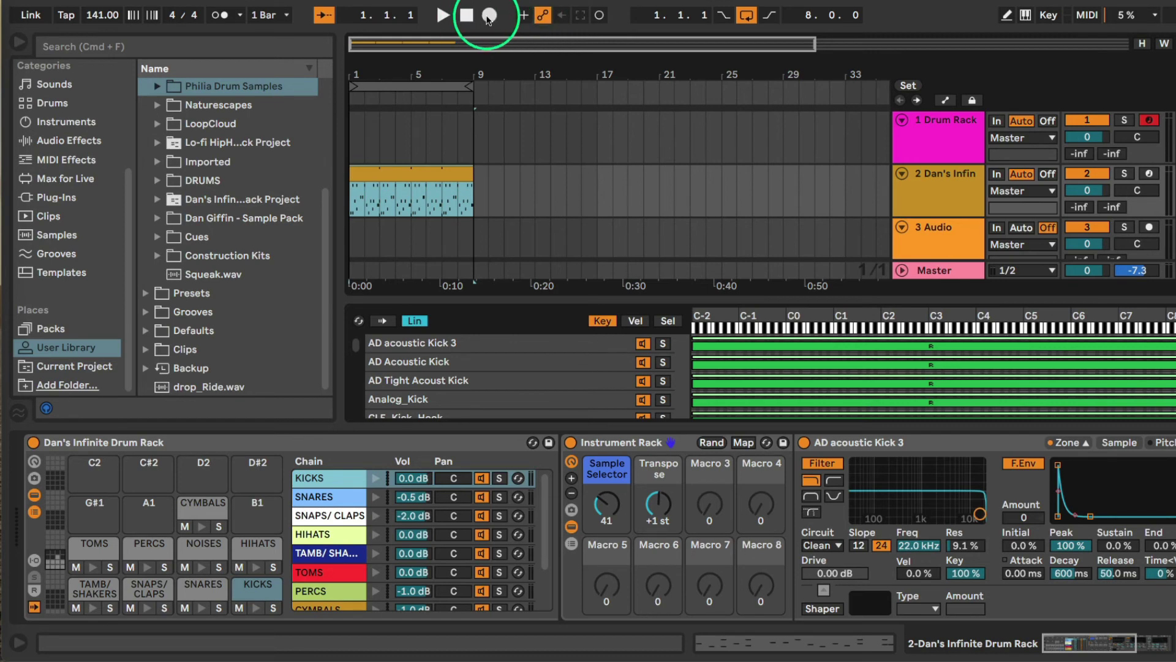
{"action": "left_click", "coordinate": [329, 535]}
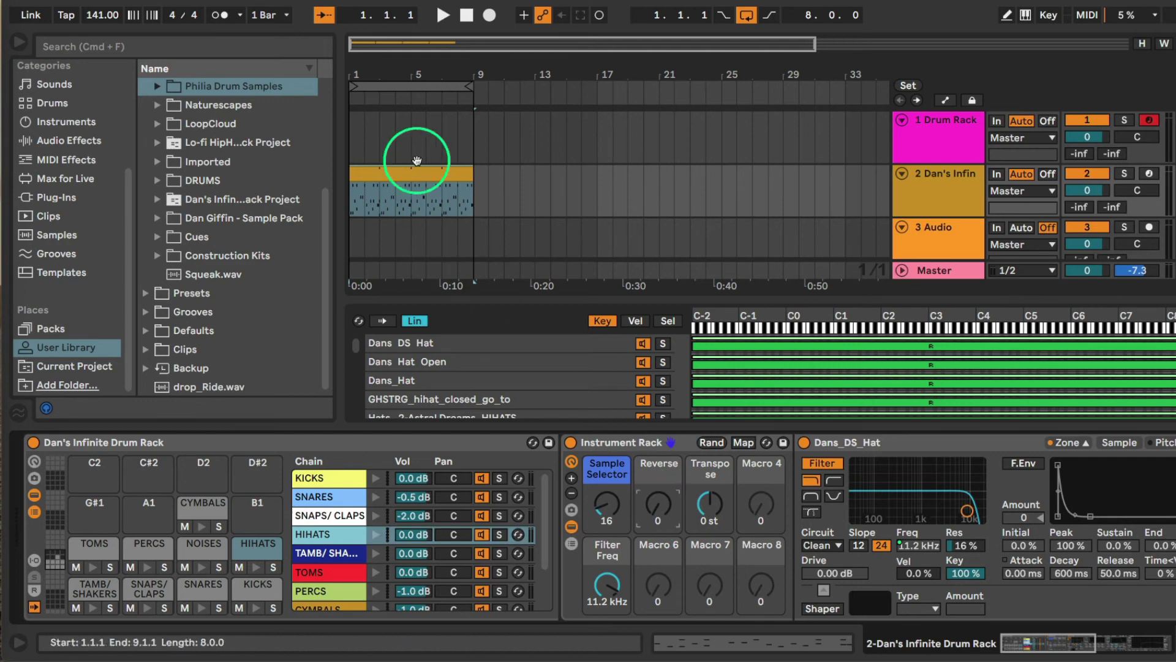
{"action": "key", "text": "F9"}
{"action": "left_click_drag", "start_coordinate": [717, 517], "coordinate": [710, 504]}
{"action": "key", "text": "space"}
Open the drum clip's notes, start playback from the beginning, and return to the Hihats chain's macros
{"action": "left_click", "coordinate": [328, 539]}
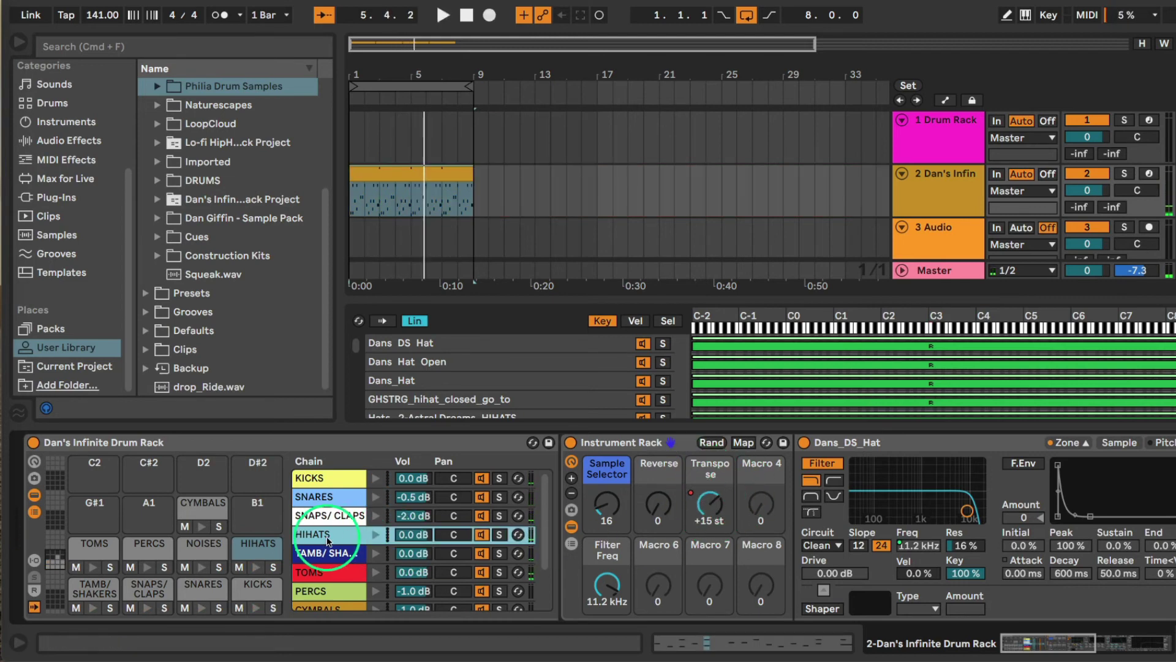
{"action": "left_click", "coordinate": [432, 205]}
{"action": "double_click", "coordinate": [430, 185]}
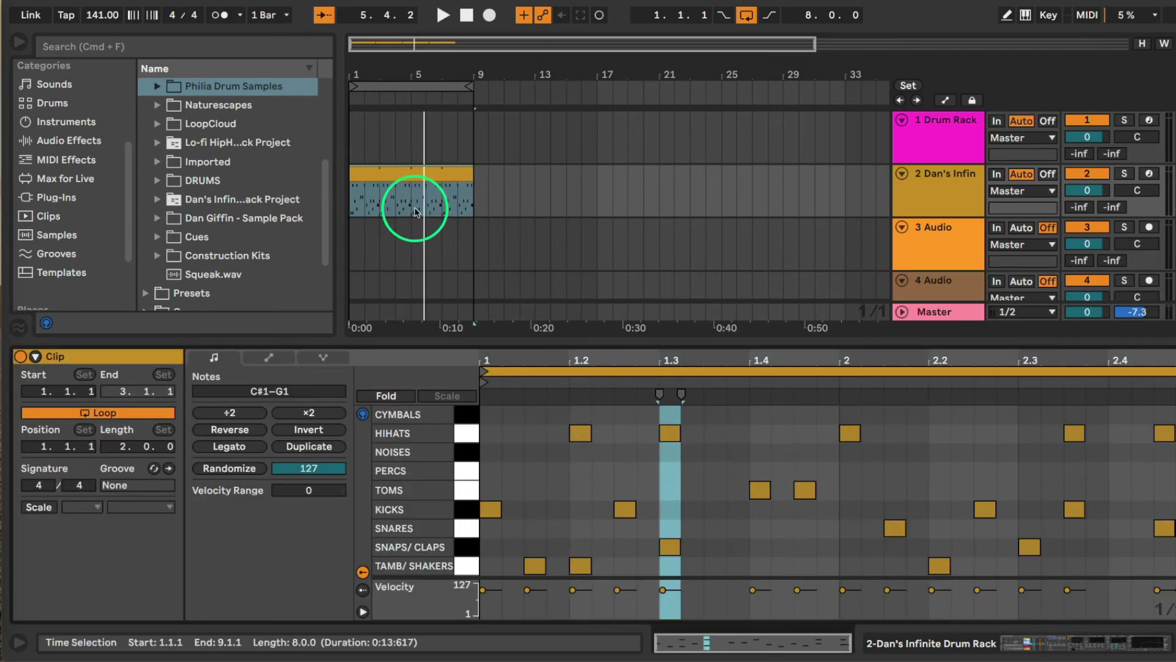
{"action": "key", "text": "space"}
{"action": "key", "text": "shift+Tab"}
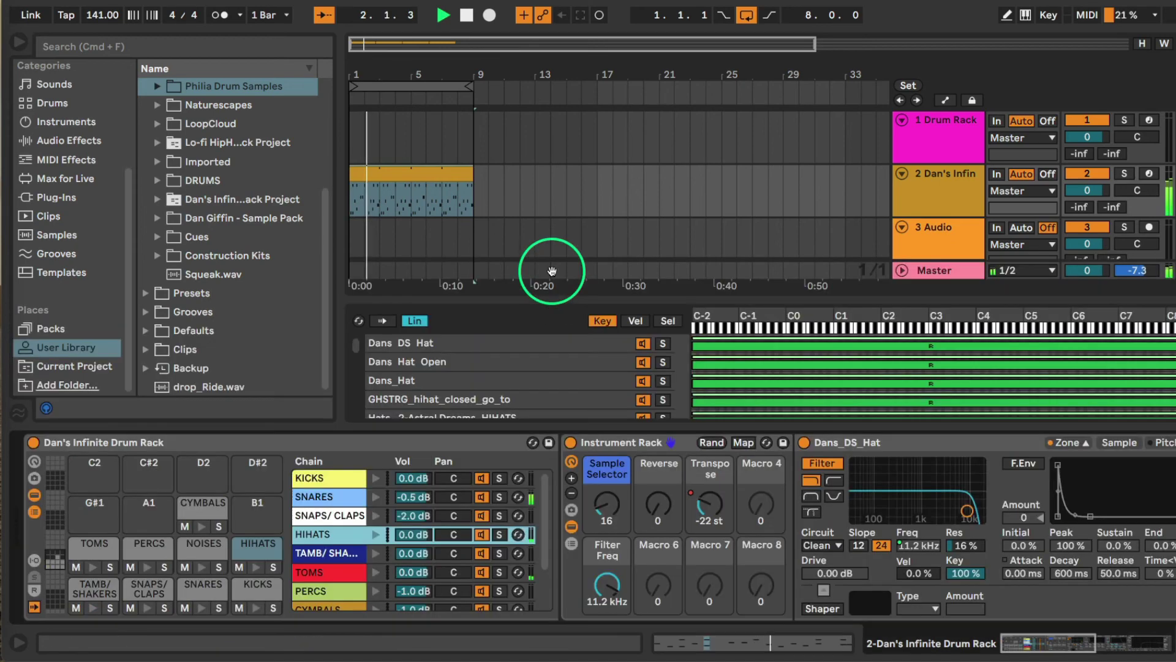
Watch the recorded Hihats Transpose automation play back, compare it with the clip's notes, and stop playback
{"action": "key", "text": "shift+Tab"}
{"action": "key", "text": "shift+Tab"}
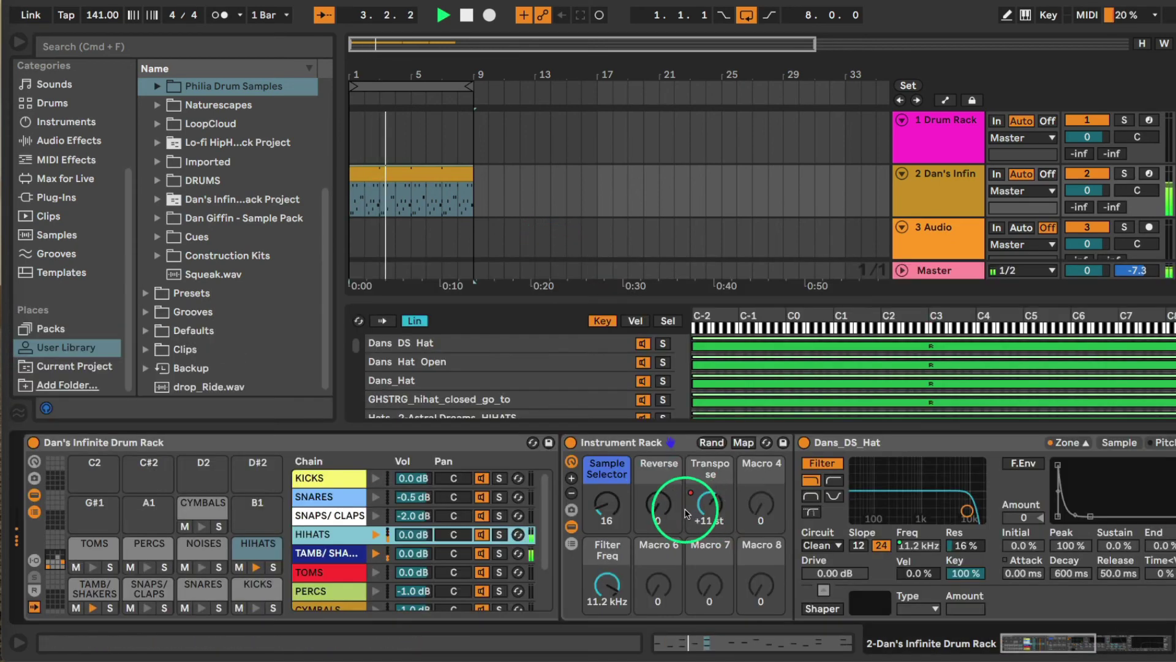
{"action": "left_click_drag", "start_coordinate": [687, 513], "coordinate": [708, 508]}
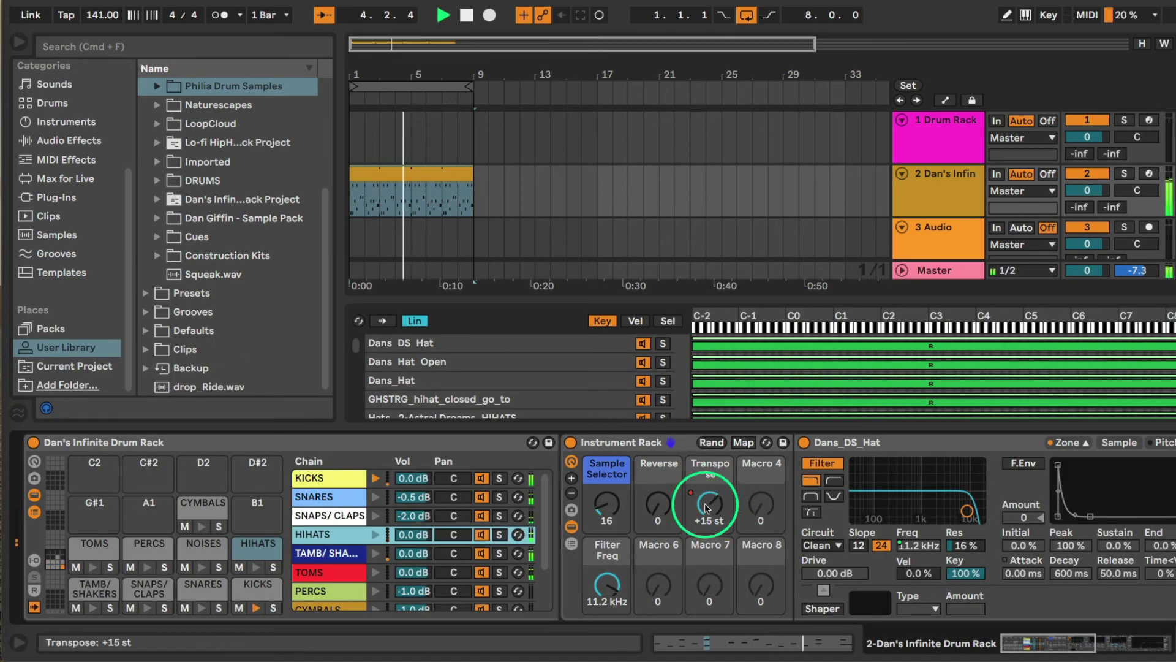
{"action": "key", "text": "shift+Tab"}
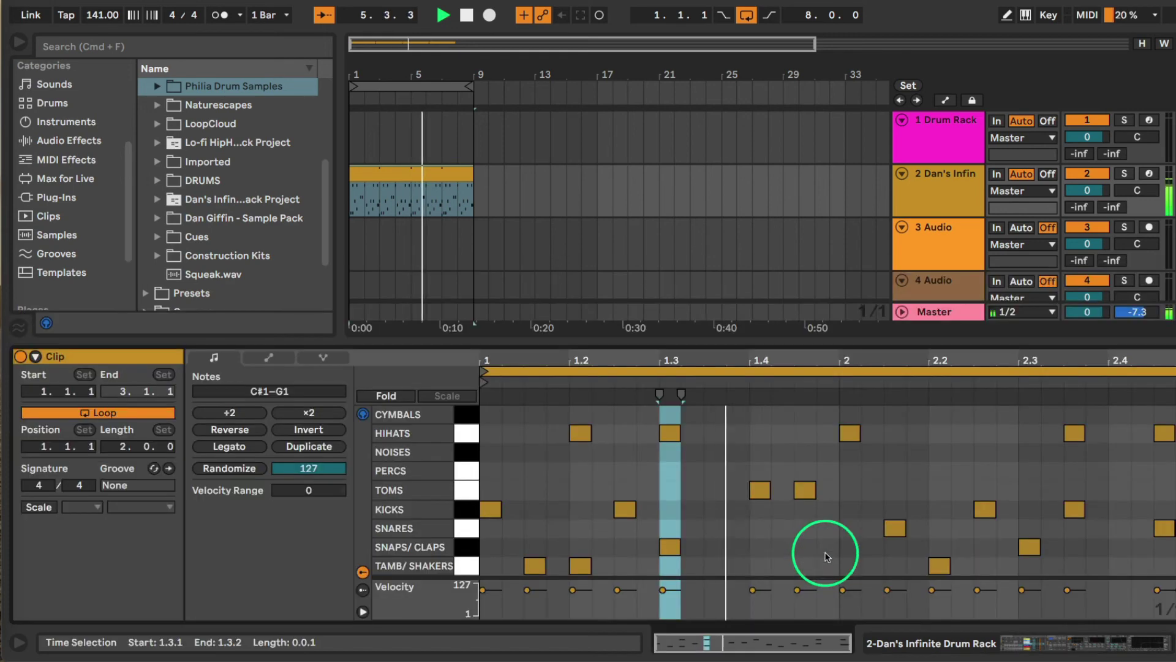
{"action": "key", "text": "shift+Tab"}
{"action": "key", "text": "space"}
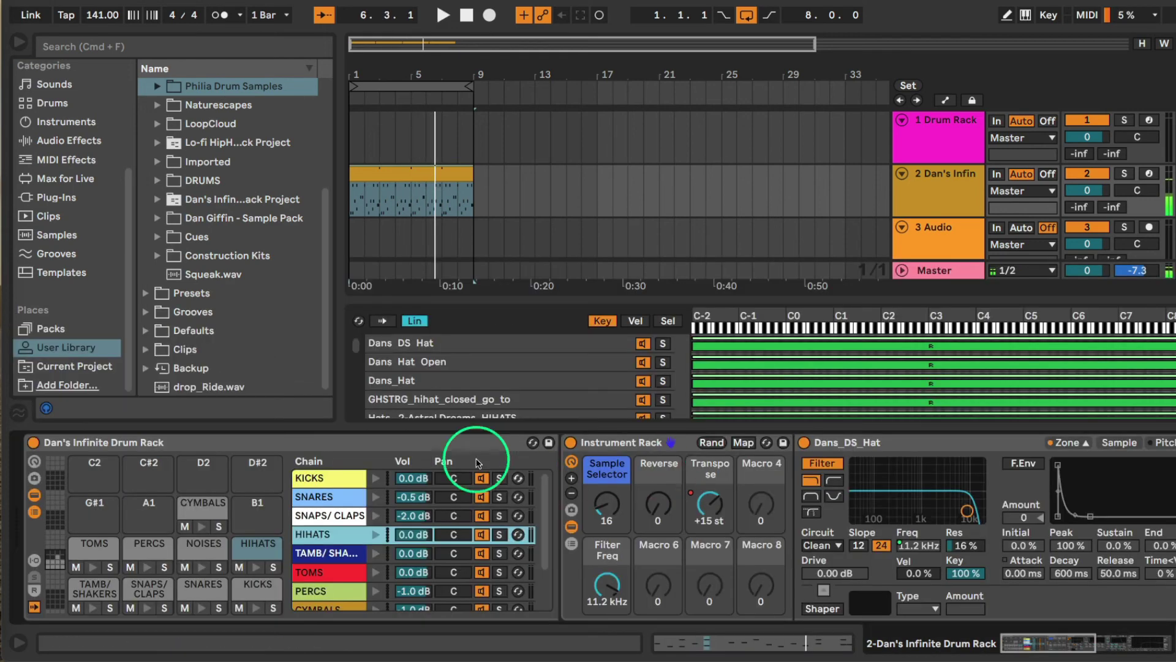
Review the Hihats macros, then the Kicks chain's Sample Selector and Transpose macros
{"action": "left_click", "coordinate": [375, 480]}
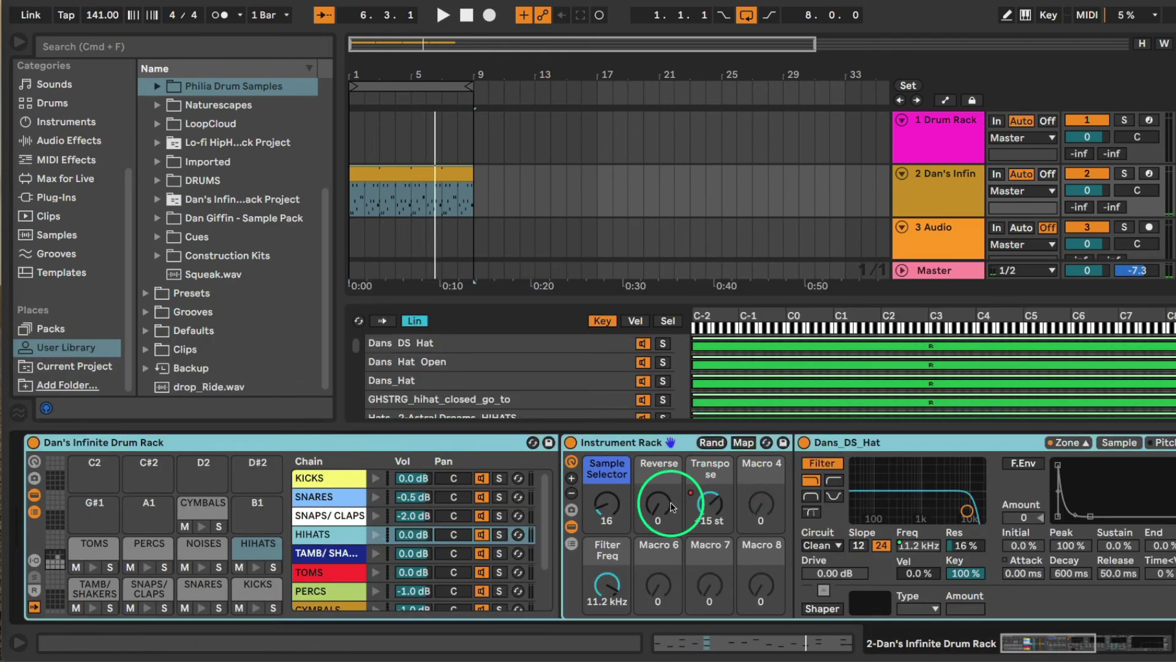
{"action": "left_click_drag", "start_coordinate": [608, 590], "coordinate": [609, 552]}
{"action": "left_click", "coordinate": [343, 478]}
{"action": "left_click", "coordinate": [611, 479]}
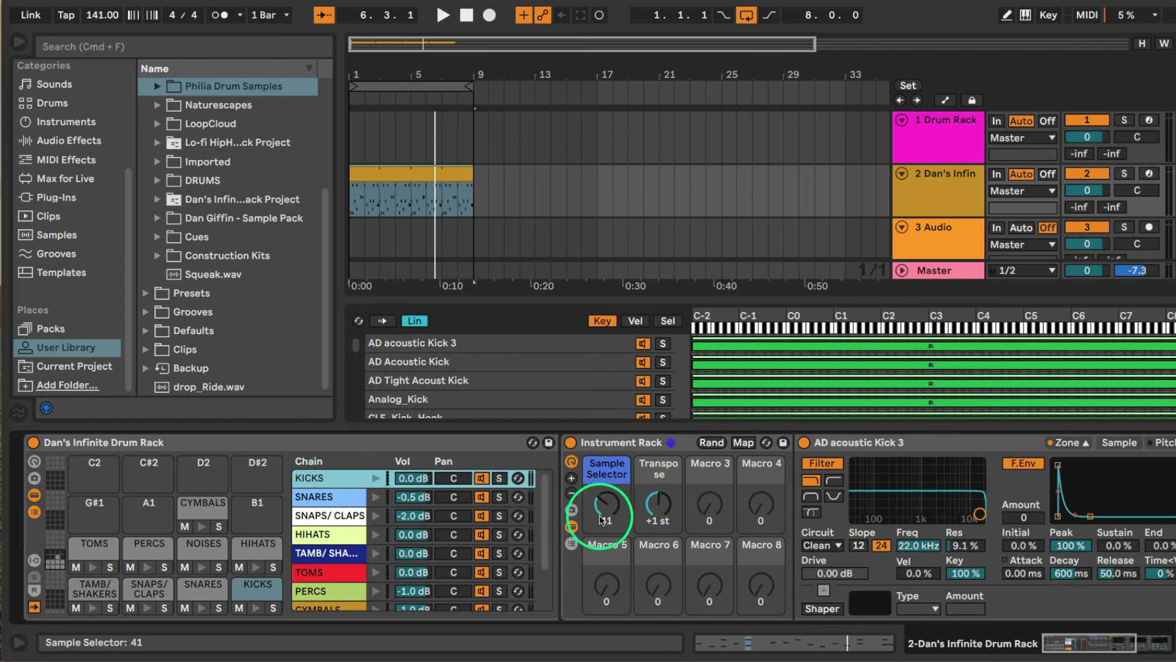
{"action": "left_click_drag", "start_coordinate": [606, 504], "coordinate": [606, 513]}
Examine the Tamb/Shakers chain, the remaining drum chains down to Noises, and the rack's devices
{"action": "left_click", "coordinate": [342, 537]}
{"action": "left_click", "coordinate": [358, 560]}
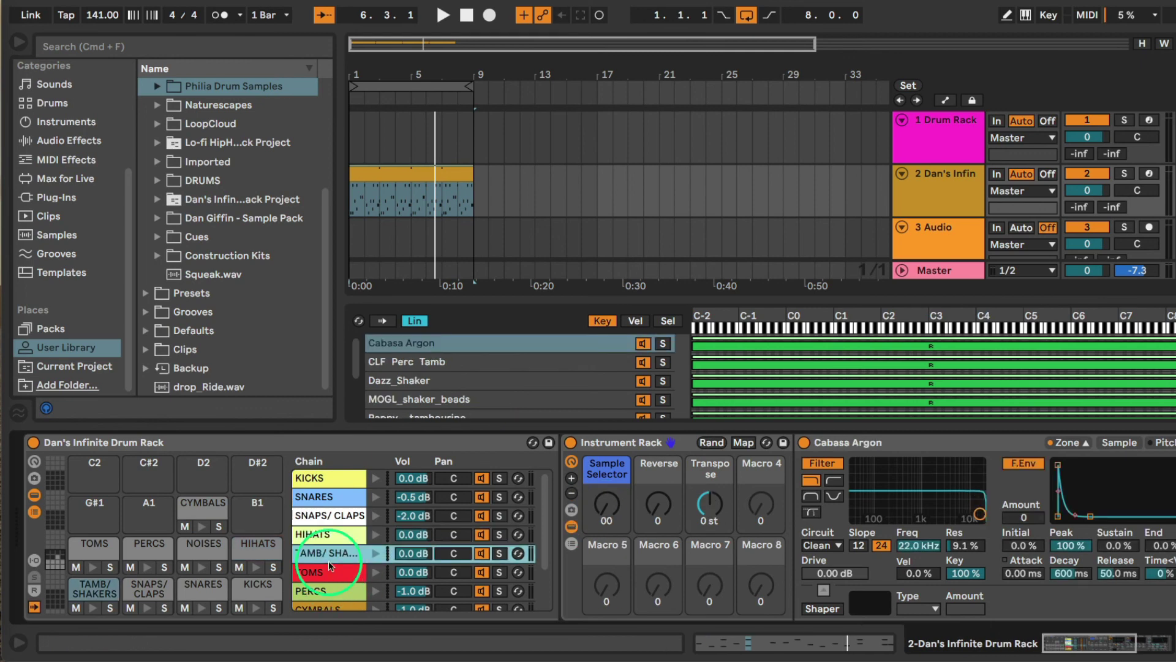
{"action": "scroll", "coordinate": [334, 502], "scroll_direction": "down", "scroll_amount": 3}
{"action": "left_click", "coordinate": [268, 443]}
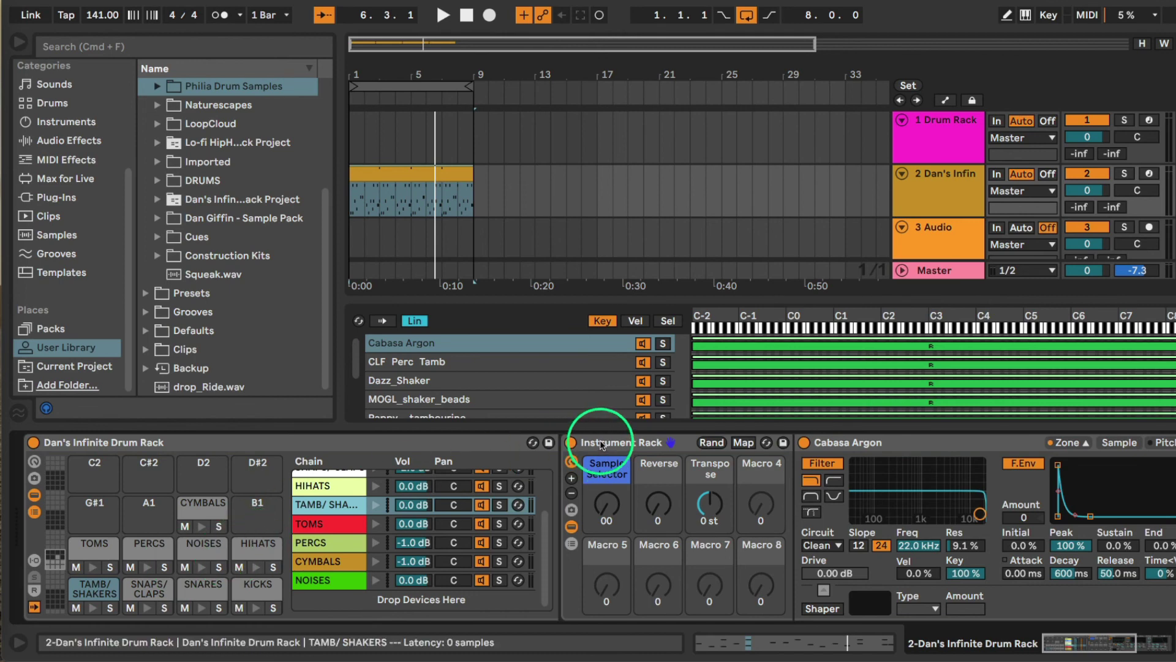
{"action": "left_click", "coordinate": [342, 442]}
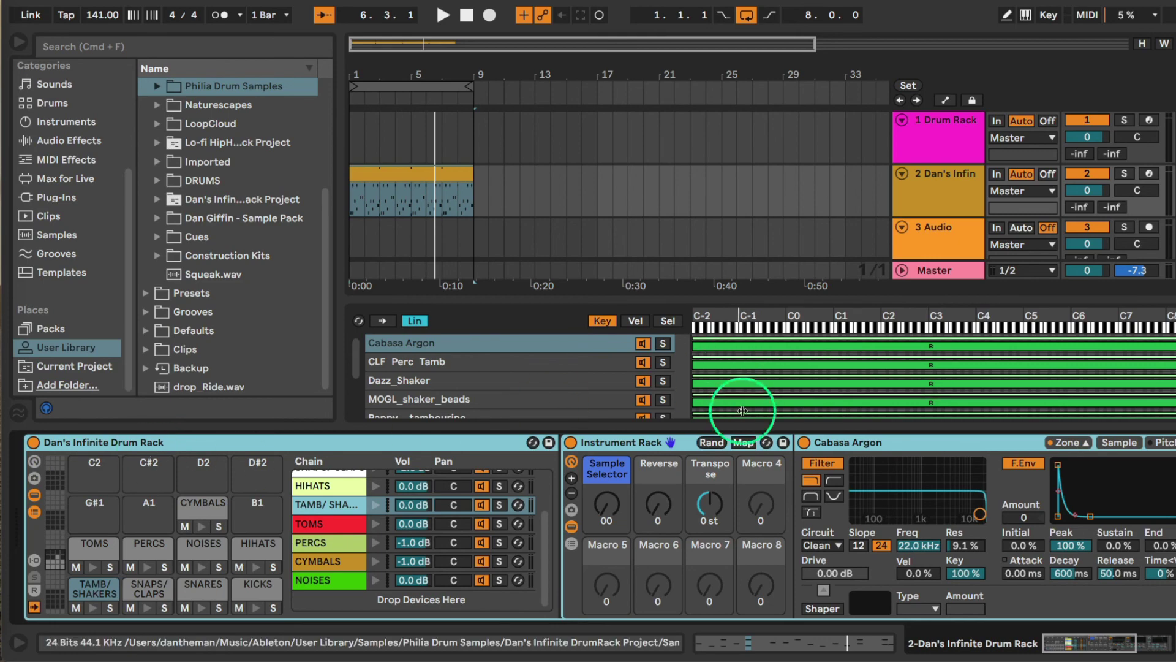
{"action": "scroll", "coordinate": [570, 560], "scroll_direction": "right", "scroll_amount": 7}
{"action": "scroll", "coordinate": [528, 574], "scroll_direction": "left", "scroll_amount": 7}
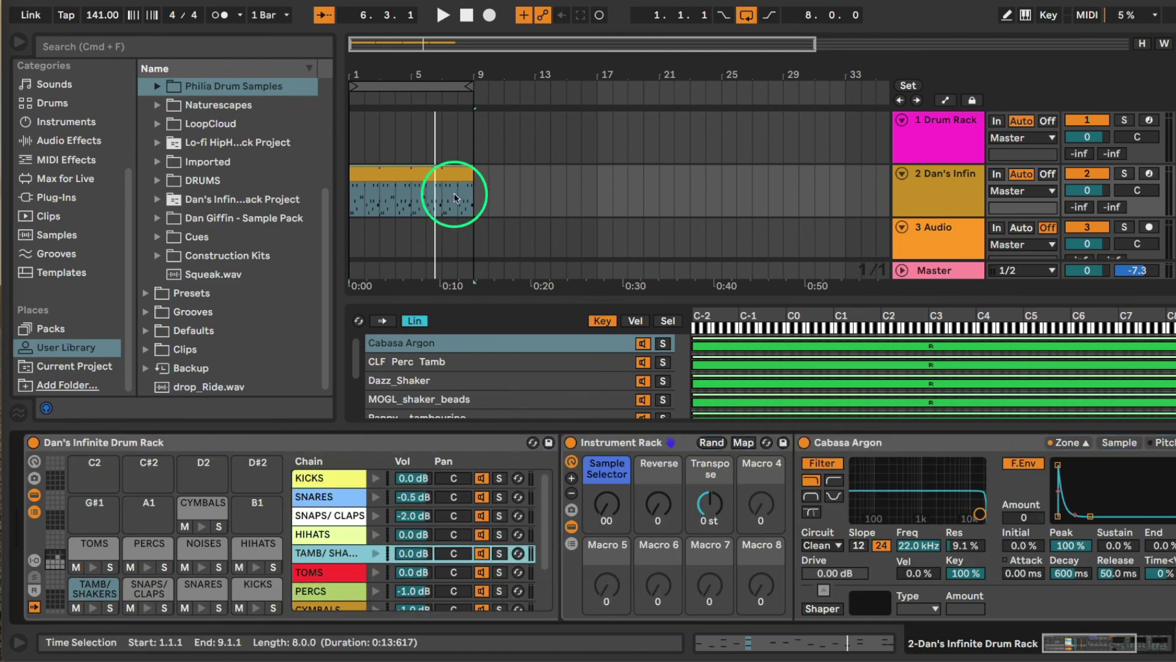
Enlarge the arrangement area until the sample zone list is hidden and all four tracks show
{"action": "left_click_drag", "start_coordinate": [517, 300], "coordinate": [547, 374]}
{"action": "left_click", "coordinate": [571, 186]}
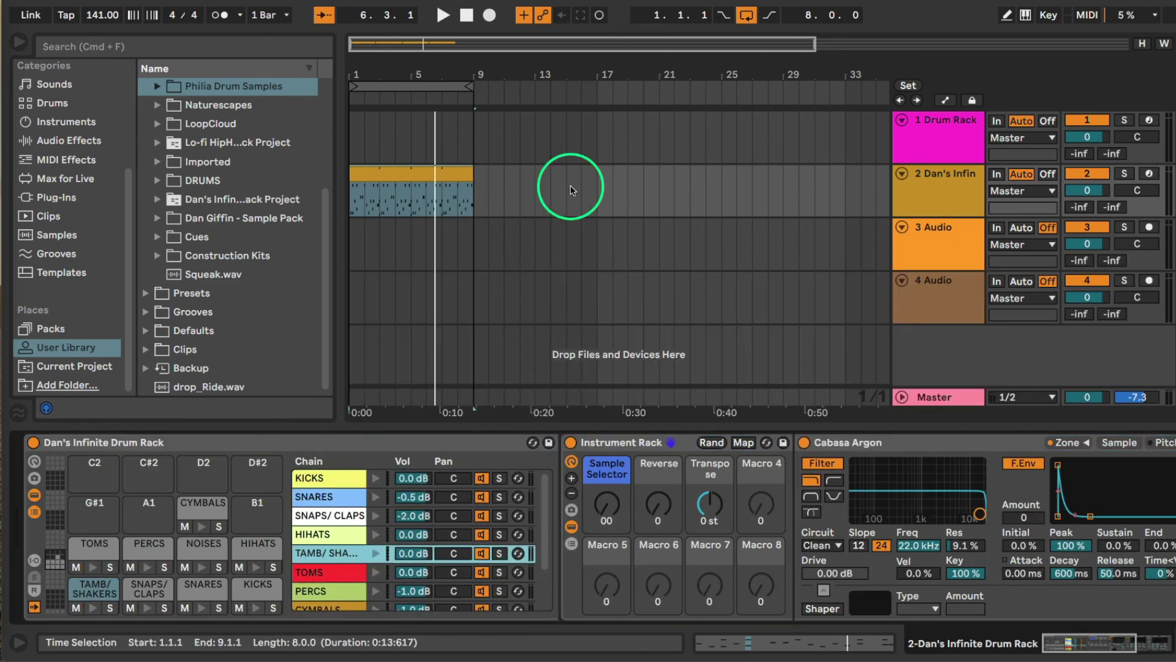
{"action": "left_click", "coordinate": [1047, 38]}
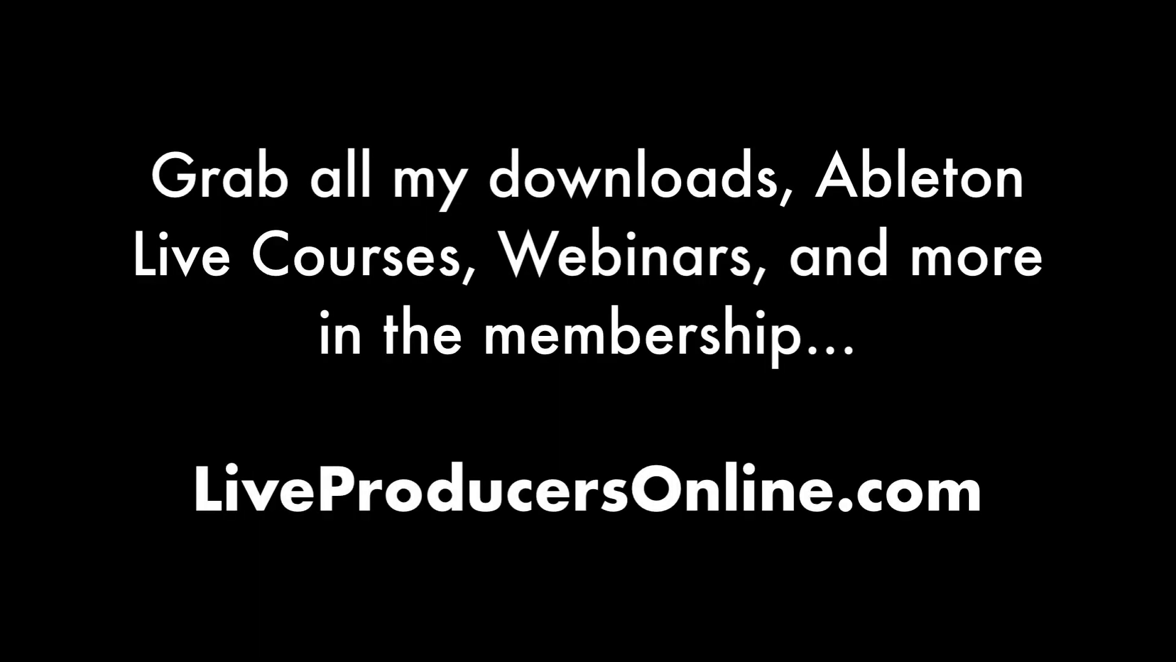